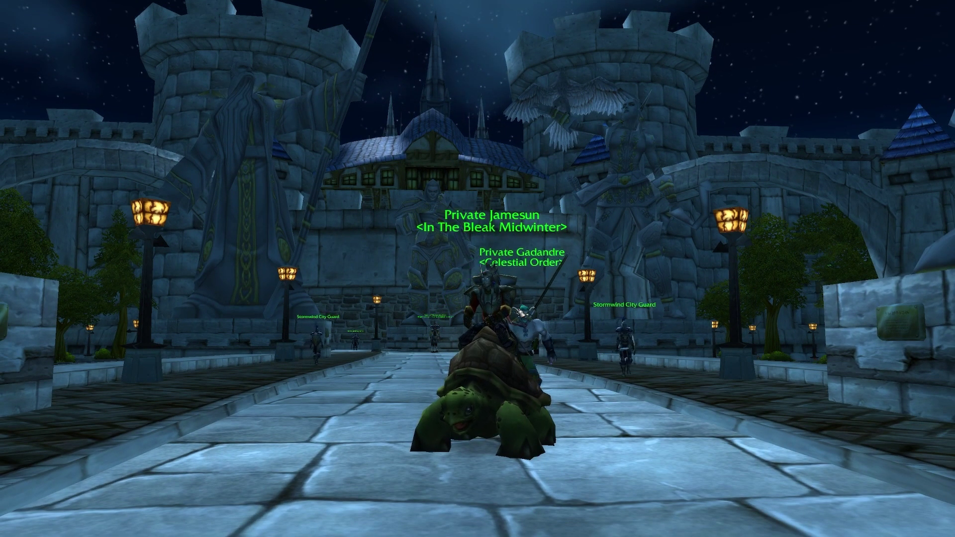
Step: Show the hidden game interface, view the character in Stormwind City and check the game's main menu
key("alt+z")
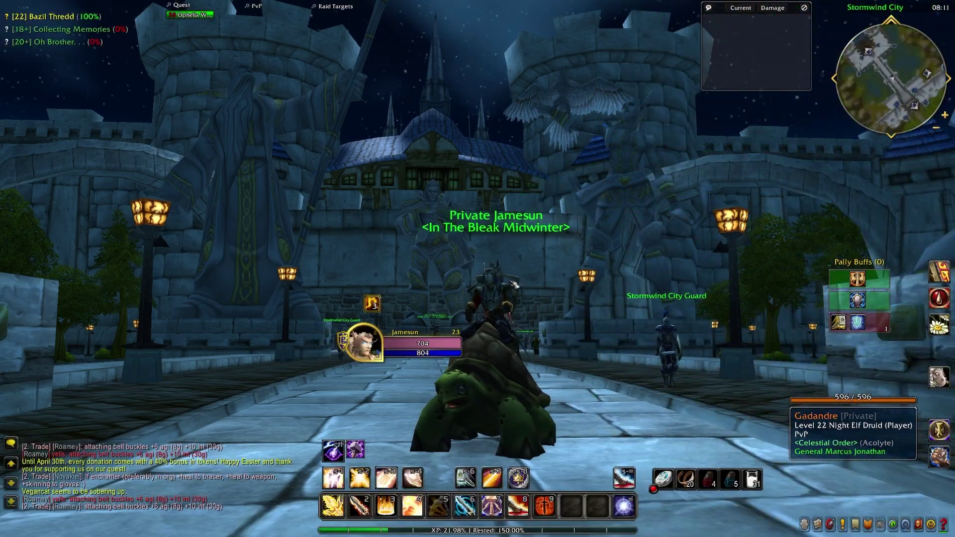
left_click_drag(477, 269, 398, 279)
key("w")
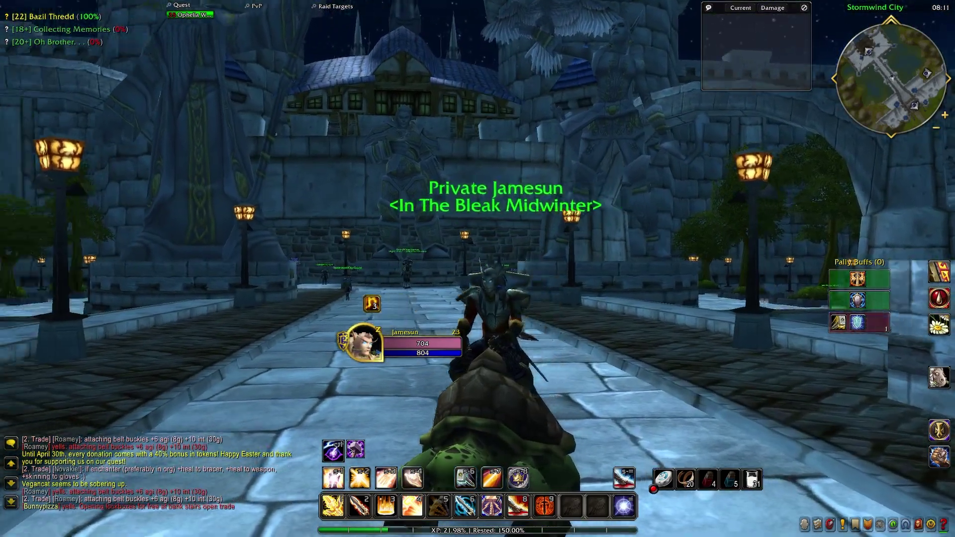
key("w")
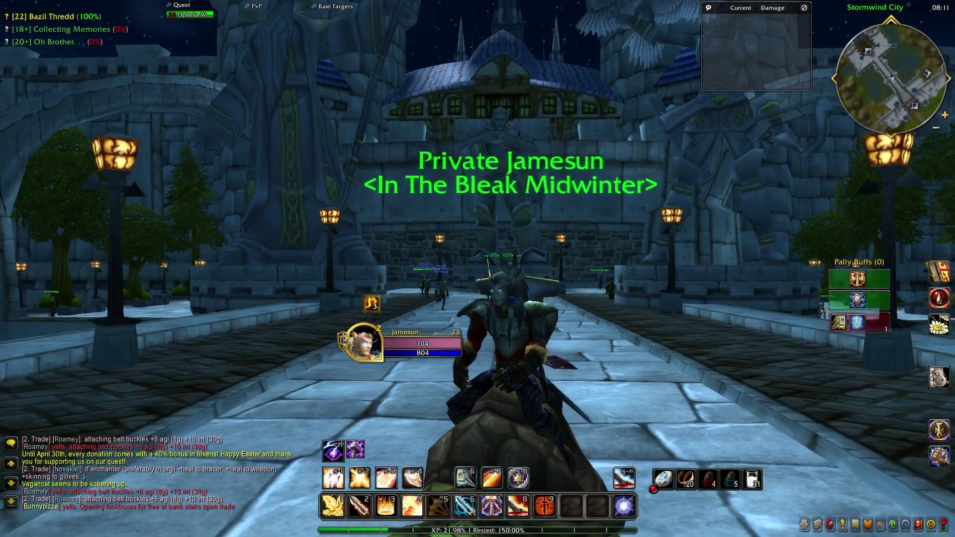
key("w")
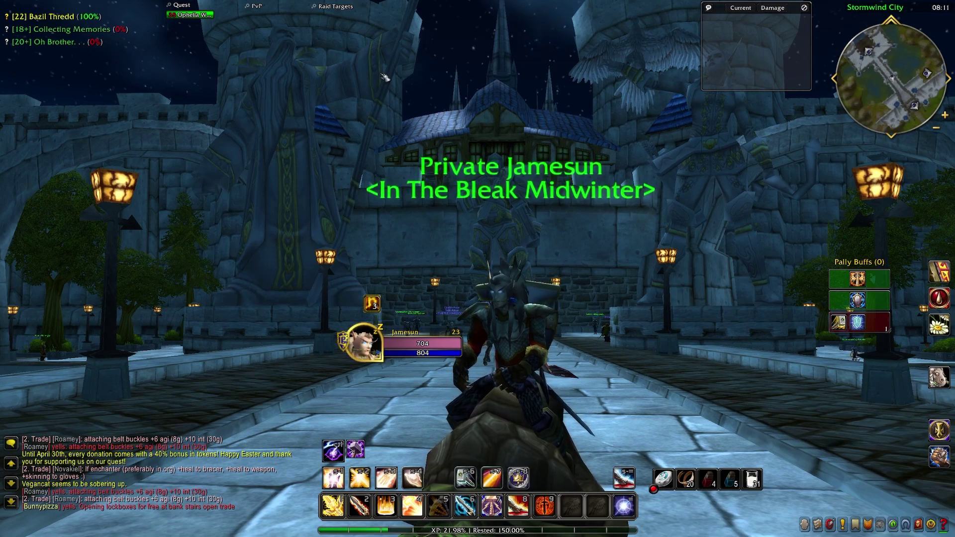
key("Escape")
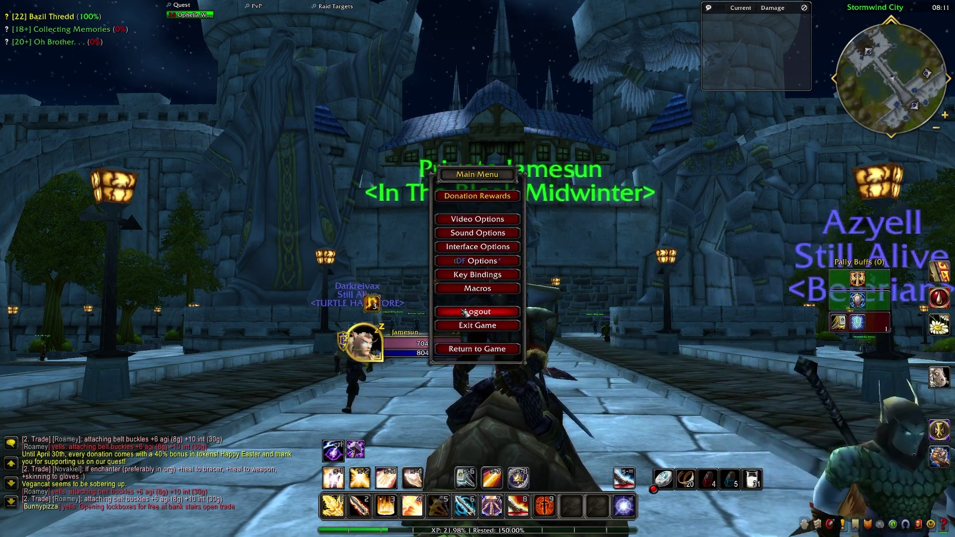
key("Escape")
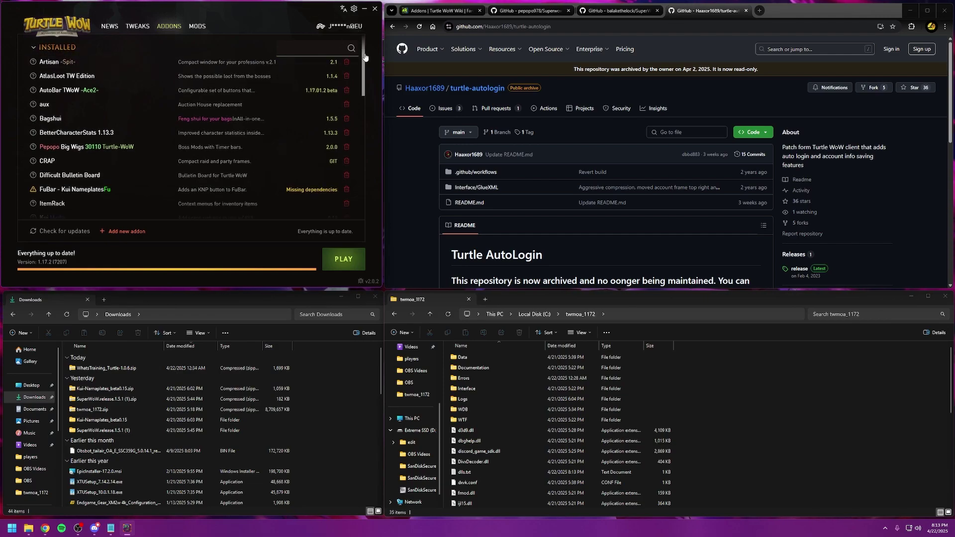
Step: Look through the installed and available addons in the Turtle WoW launcher
left_click_drag(364, 55, 360, 149)
scroll(110, 75, "up", 3)
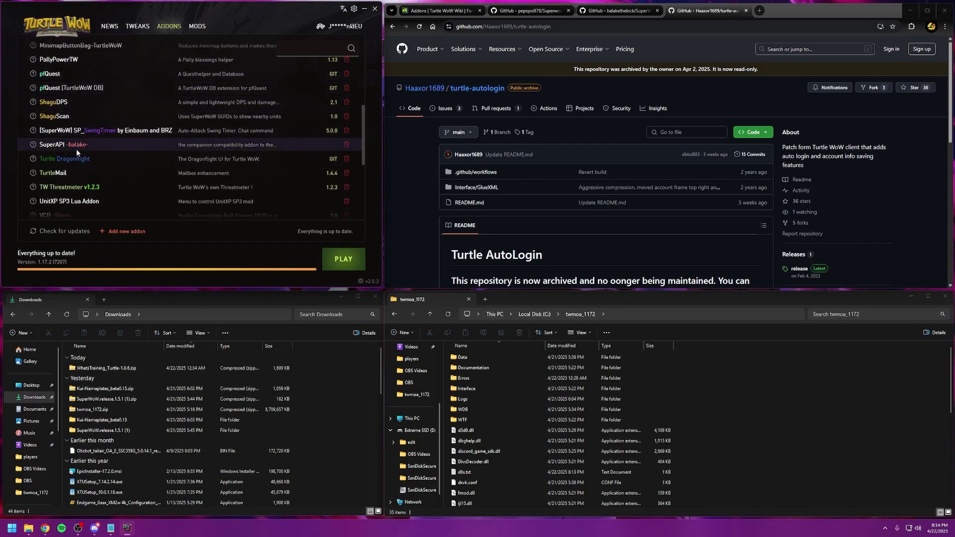
left_click_drag(365, 128, 352, 188)
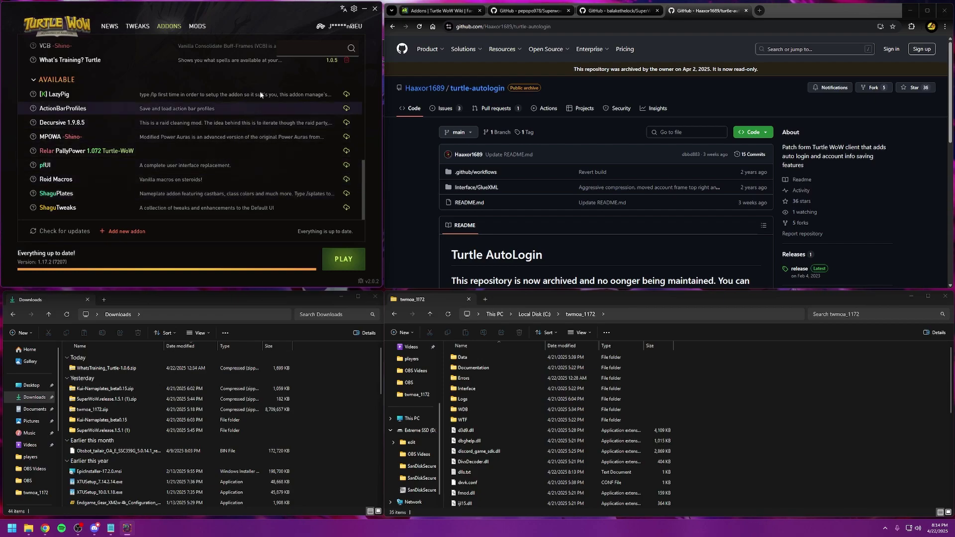
scroll(150, 55, "up", 5)
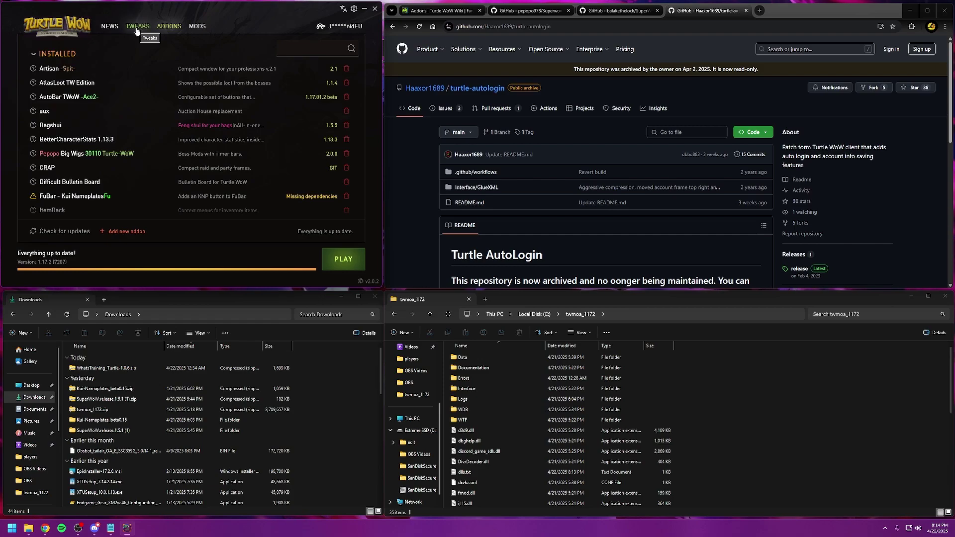
Step: Look over the launcher's news, tweaks, addons and mods pages, finishing on the custom mods
left_click(115, 28)
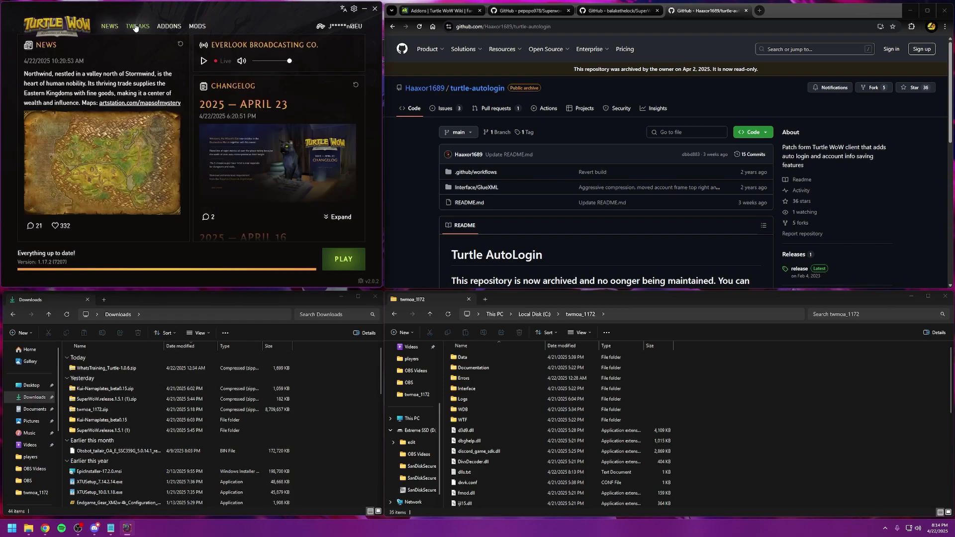
left_click(136, 27)
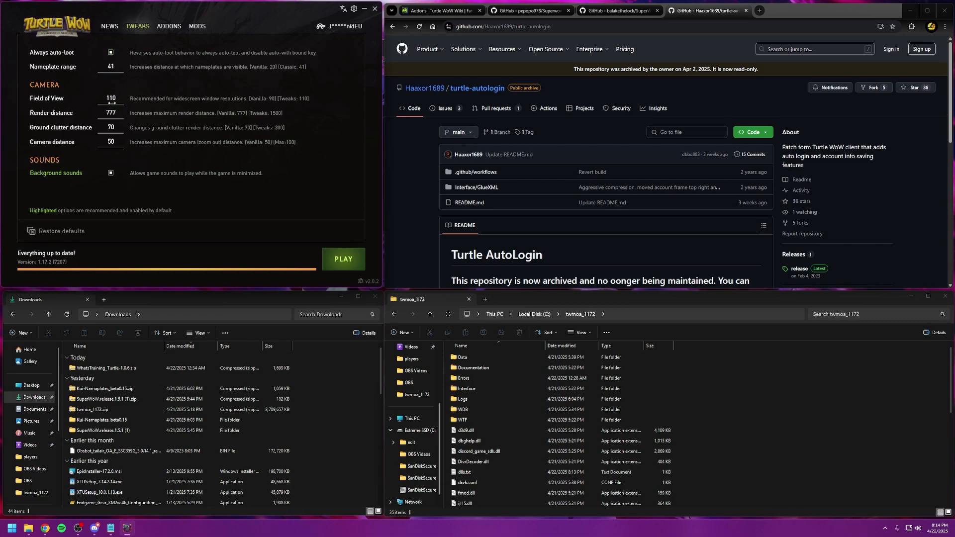
left_click(169, 26)
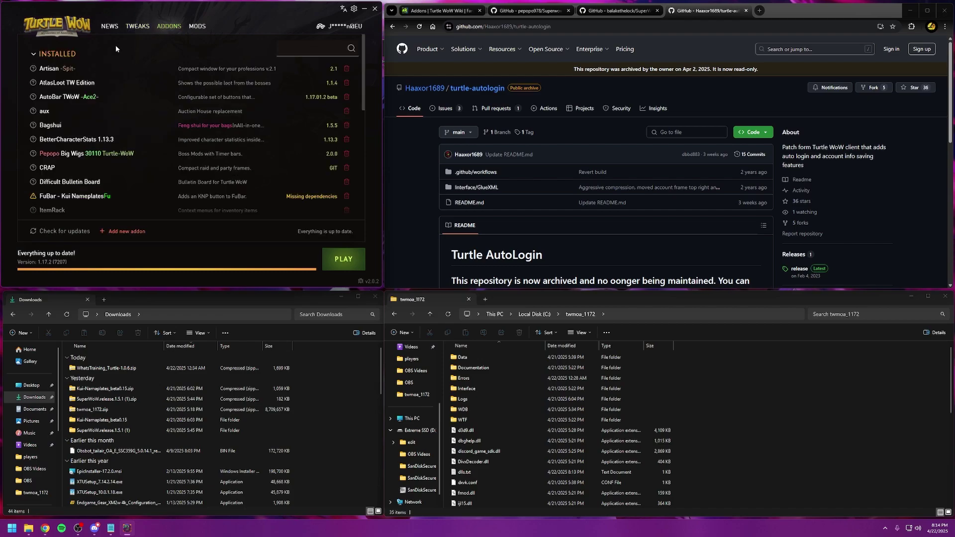
left_click(195, 27)
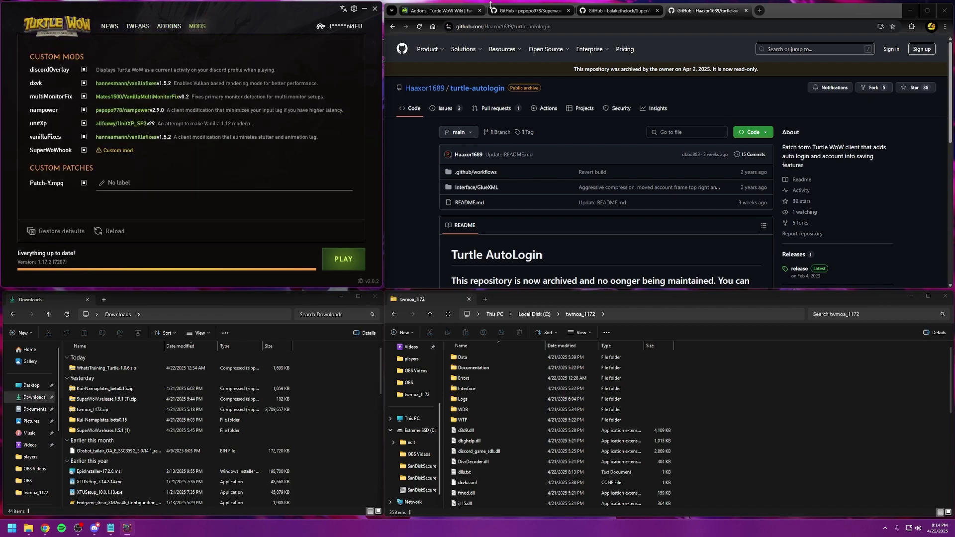
Step: Switch to the browser and read through the Superwow Installation Guide on GitHub in an enlarged window, restoring the window size when finished
left_click(437, 11)
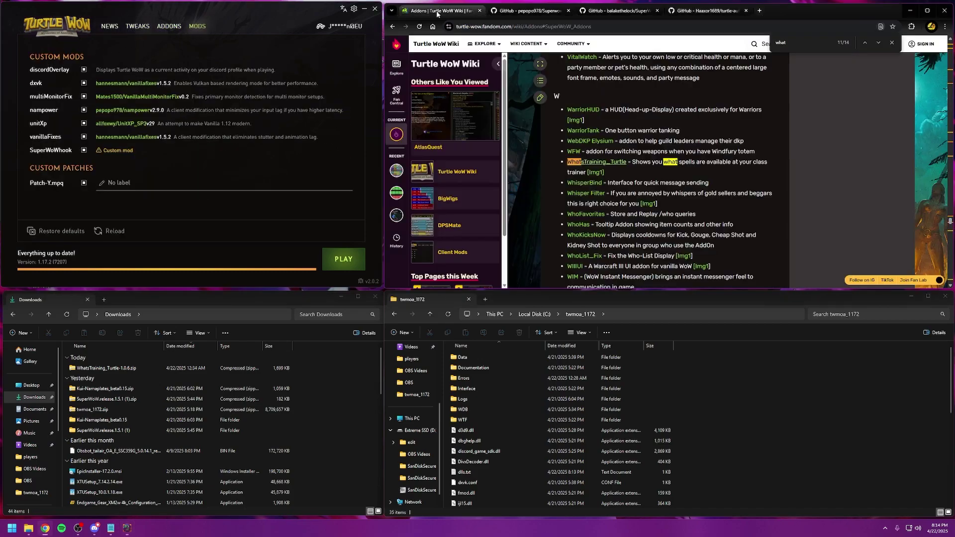
left_click(523, 12)
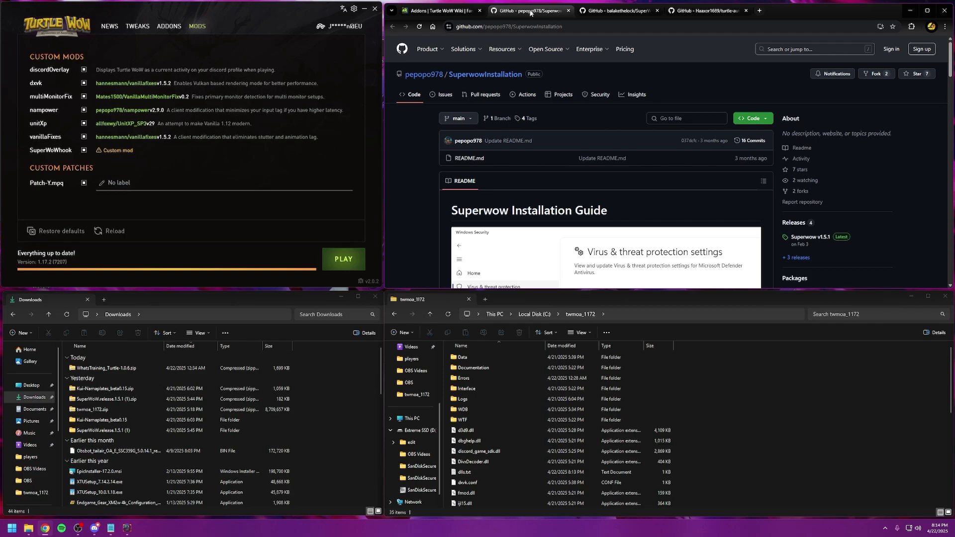
scroll(792, 48, "down", 2)
left_click(927, 10)
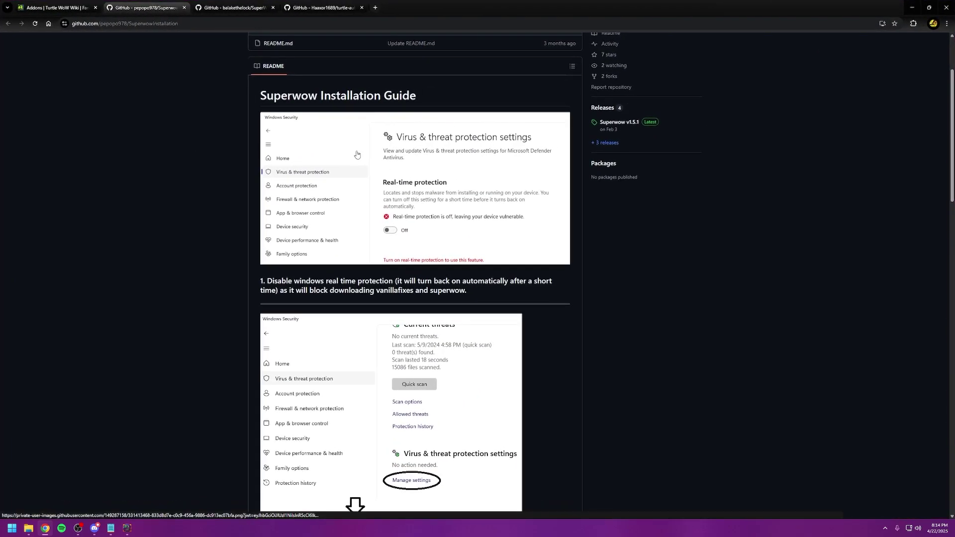
scroll(338, 147, "up", 3)
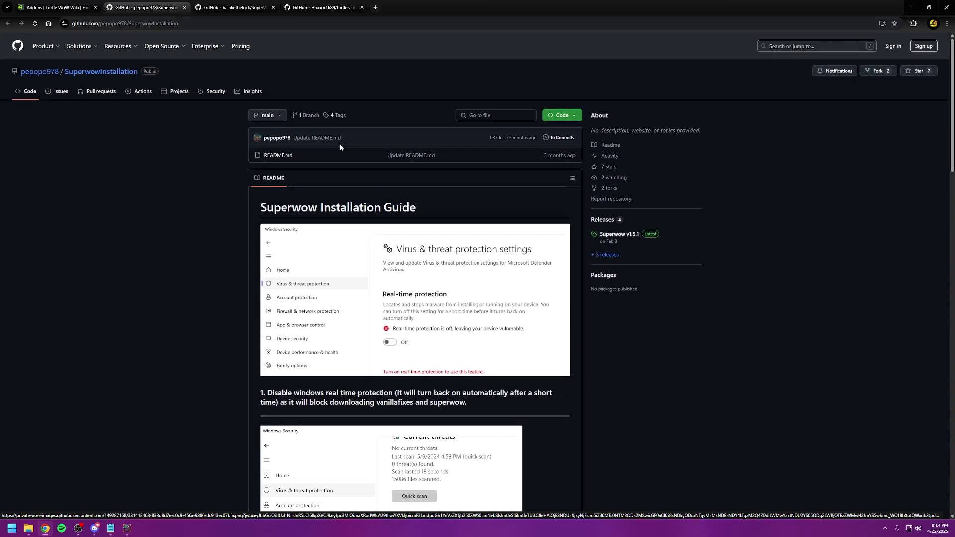
scroll(340, 164, "down", 4)
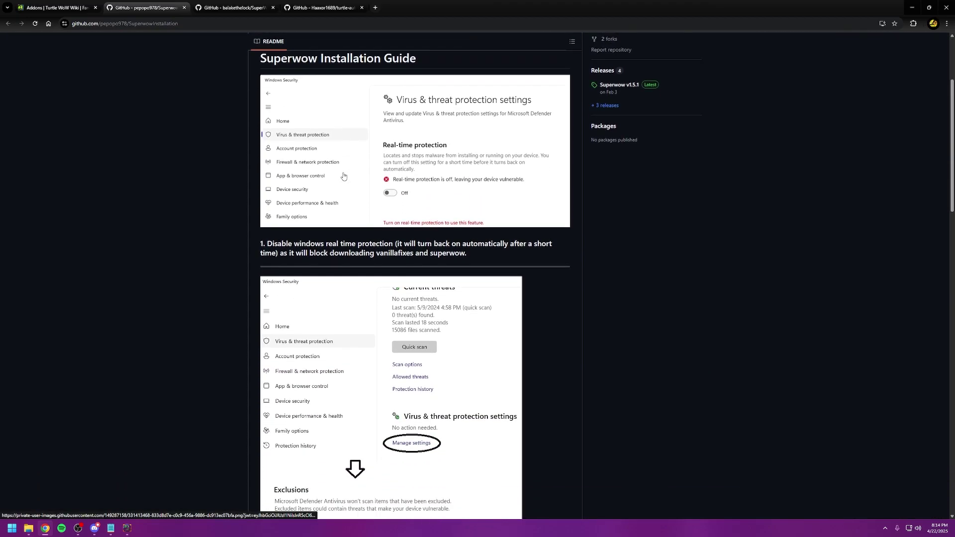
scroll(343, 176, "down", 9)
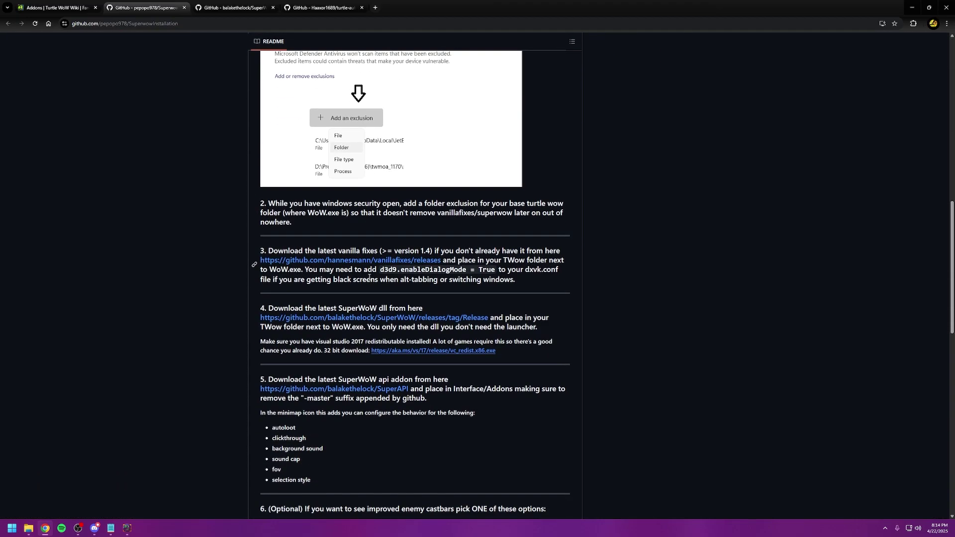
scroll(393, 321, "down", 2)
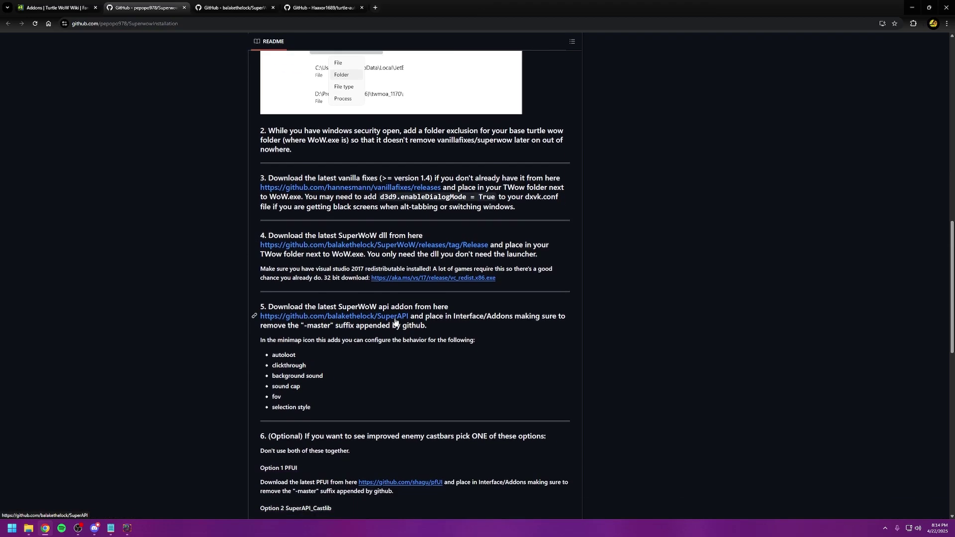
scroll(395, 322, "down", 7)
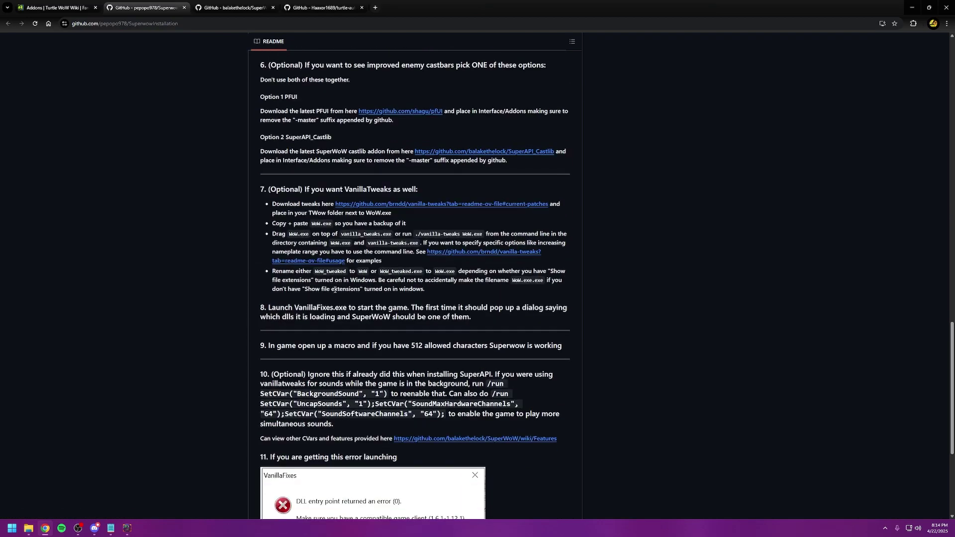
scroll(335, 290, "down", 4)
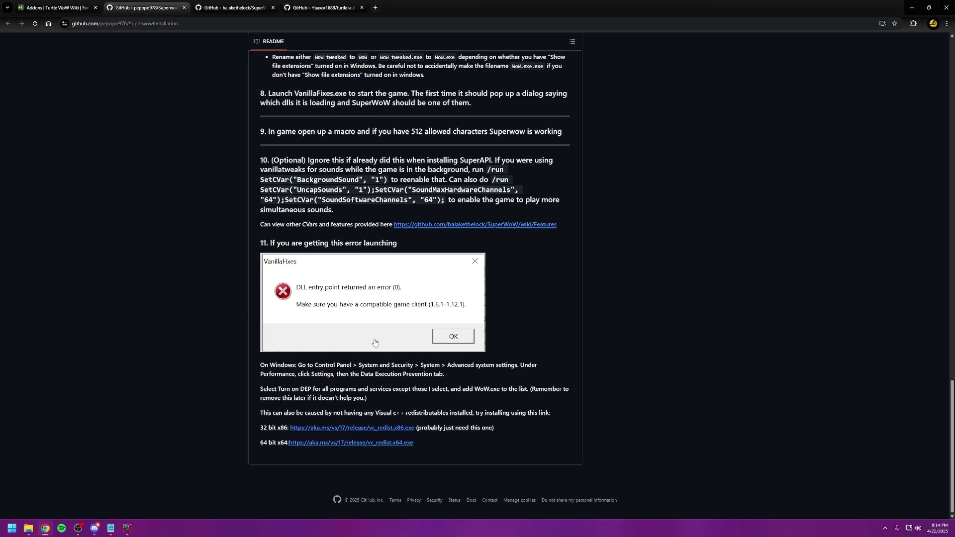
scroll(374, 343, "up", 14)
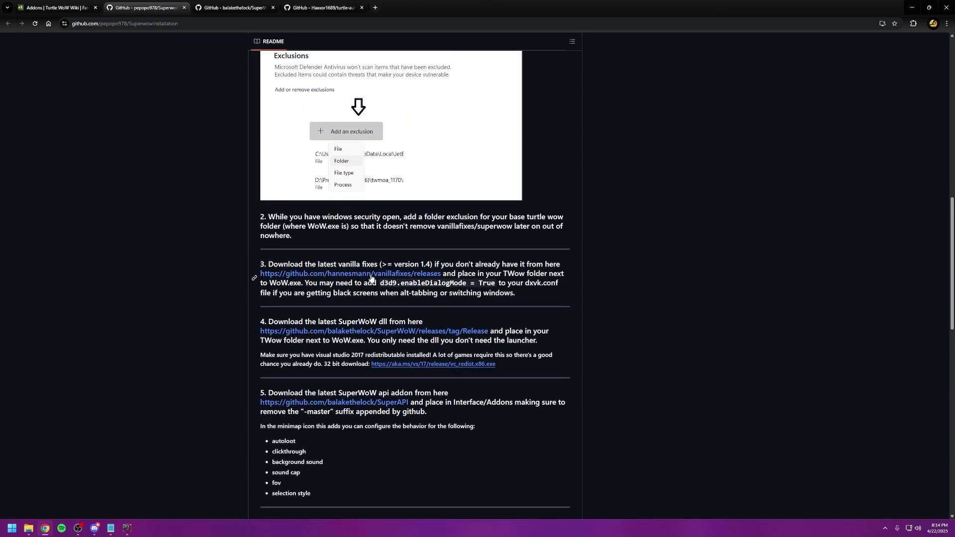
scroll(367, 277, "up", 7)
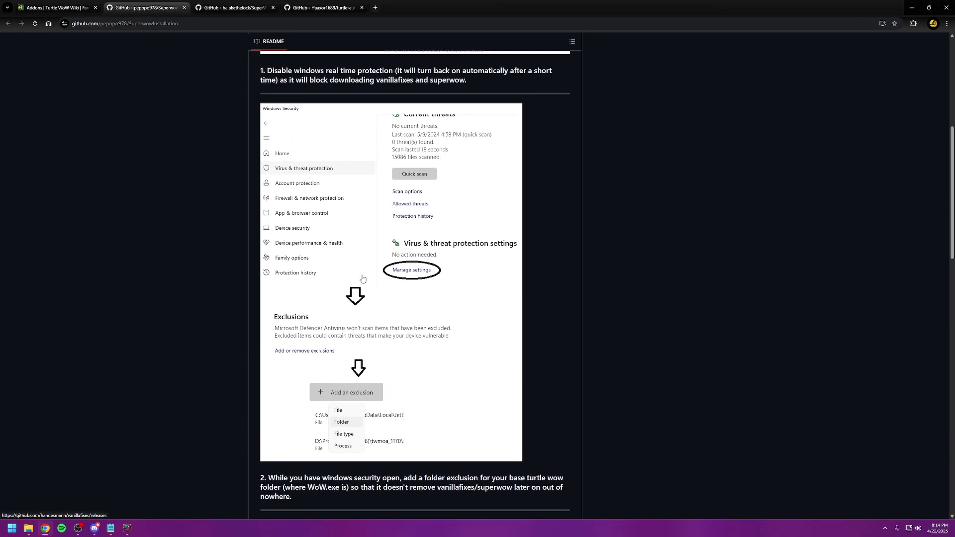
scroll(363, 279, "up", 5)
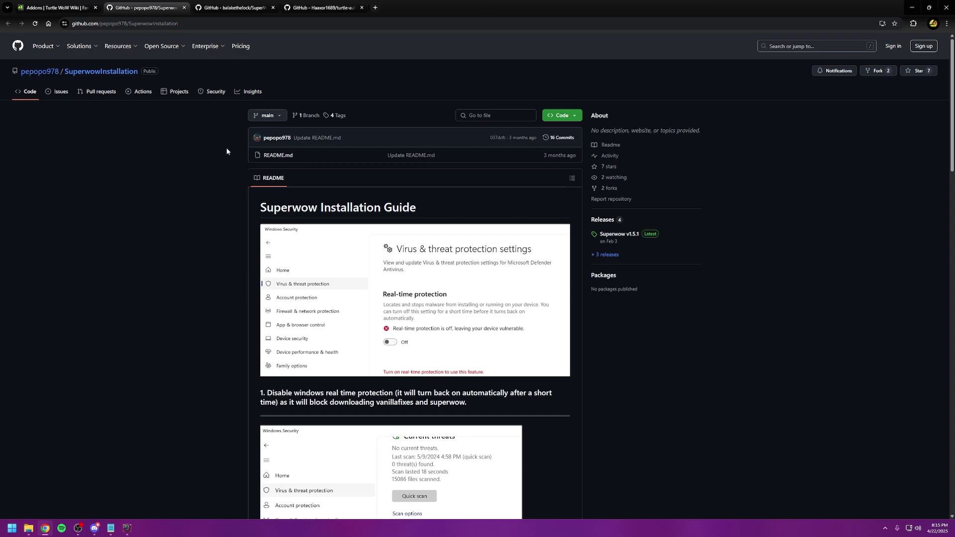
left_click(57, 8)
left_click(144, 8)
left_click(928, 8)
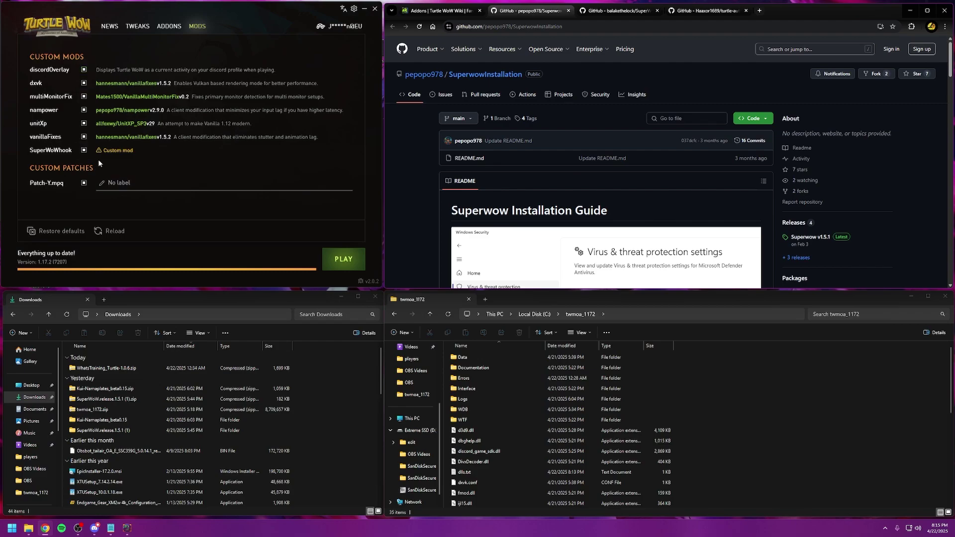
Step: Reload the launcher's mod list and review the full addon list before returning to the custom mods
left_click(104, 231)
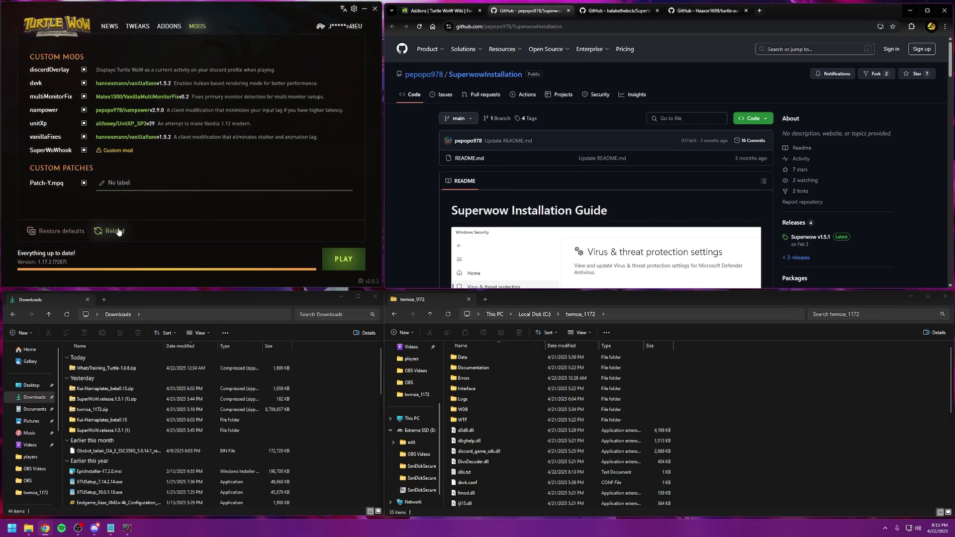
left_click(170, 26)
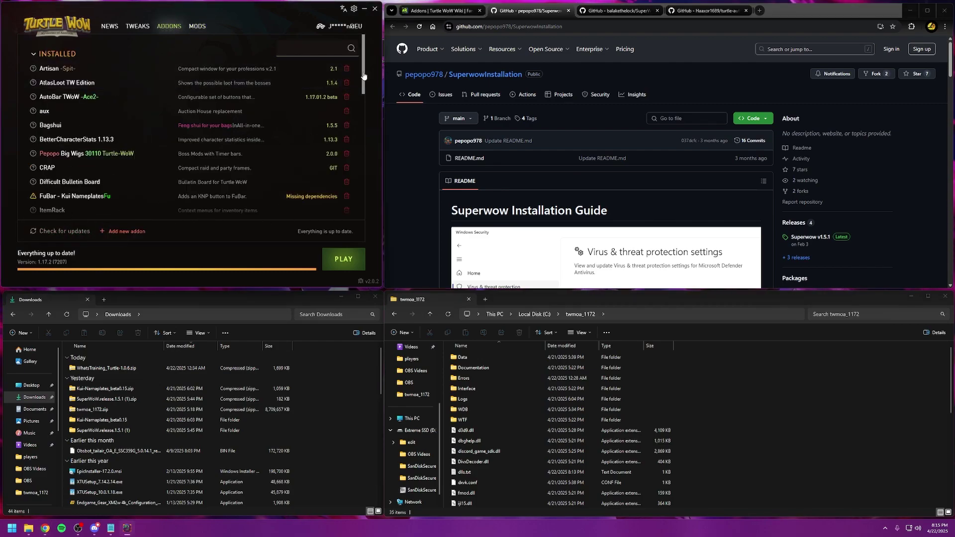
left_click_drag(363, 78, 356, 209)
scroll(357, 217, "up", 10)
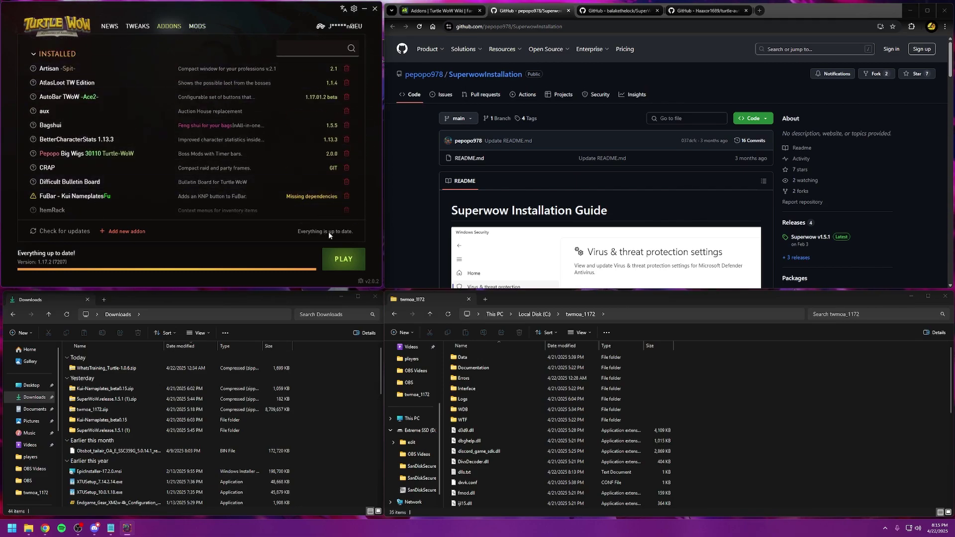
left_click(198, 27)
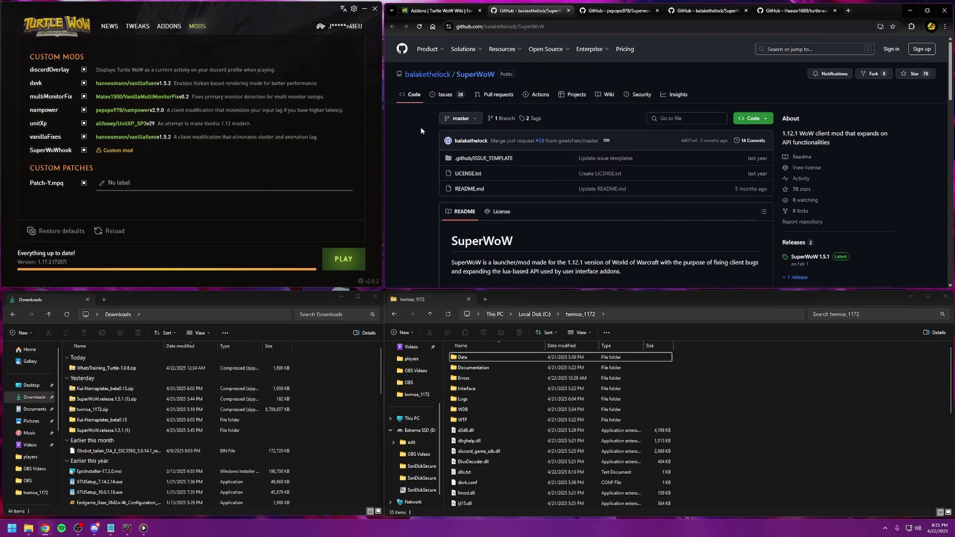
Step: Look through the SuperWoW Addons section and the alphabetical addon list on the Turtle WoW Wiki's Addons page
left_click(452, 11)
scroll(700, 173, "down", 10)
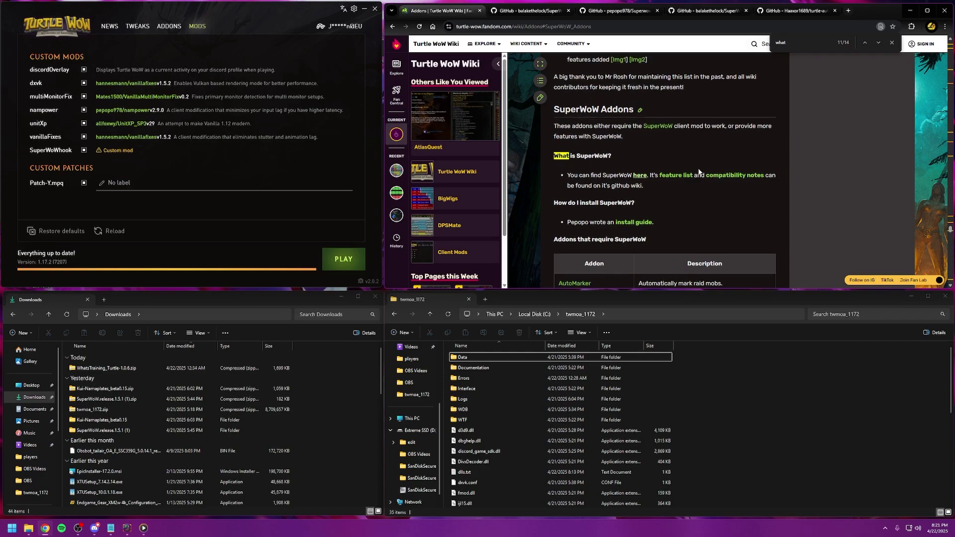
scroll(700, 173, "up", 2)
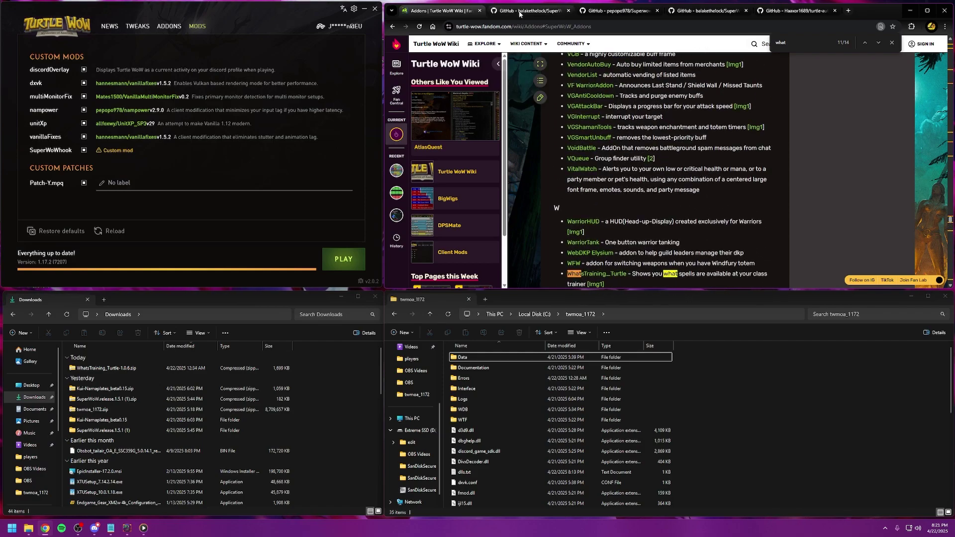
left_click(547, 11)
left_click(446, 11)
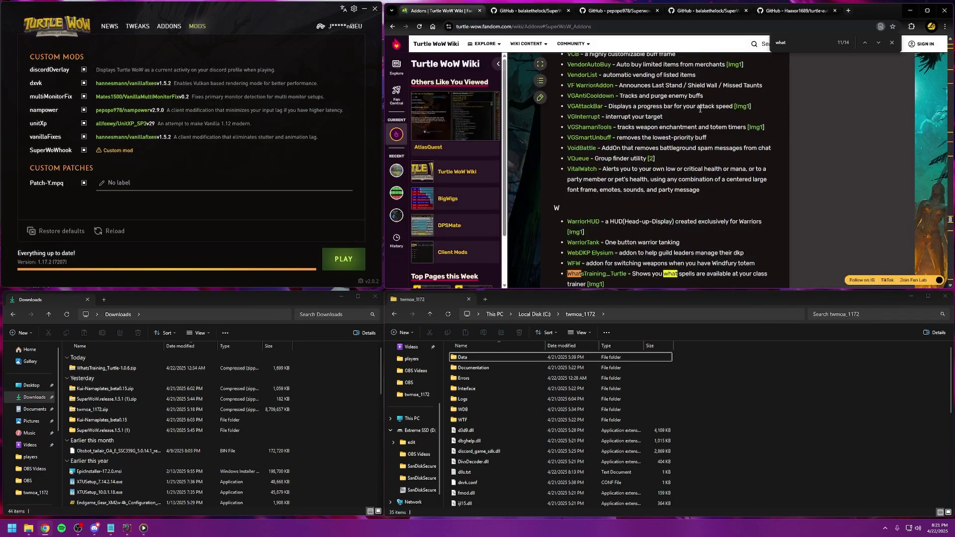
Step: Search the wiki's Addons page for "superwow" and read the SuperWoW Addons section and its table of addons that require it
scroll(700, 109, "up", 10)
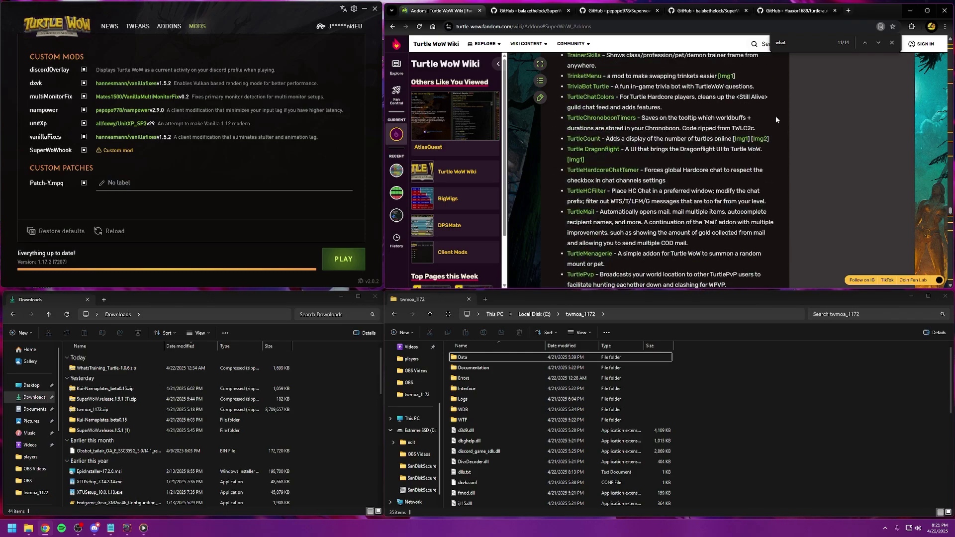
key("ctrl+f")
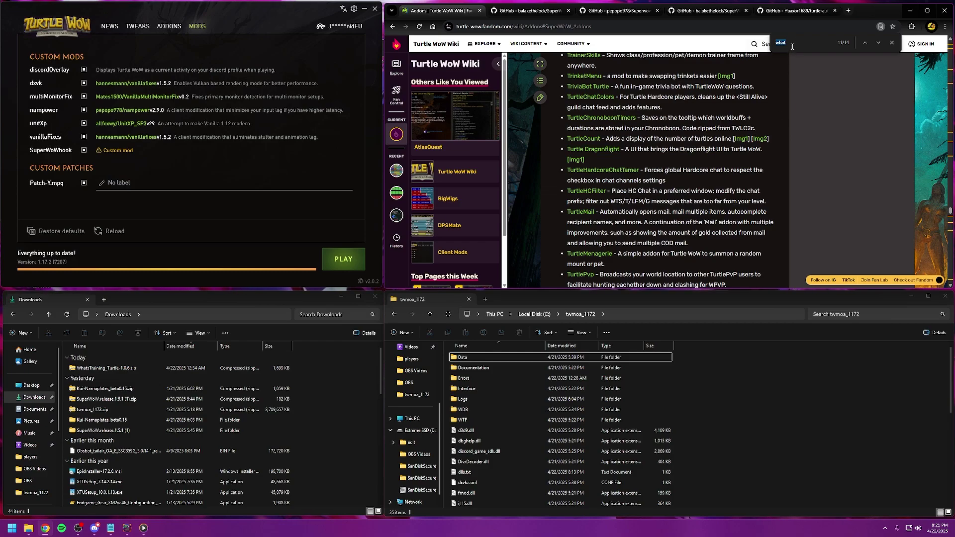
key("BackSpace")
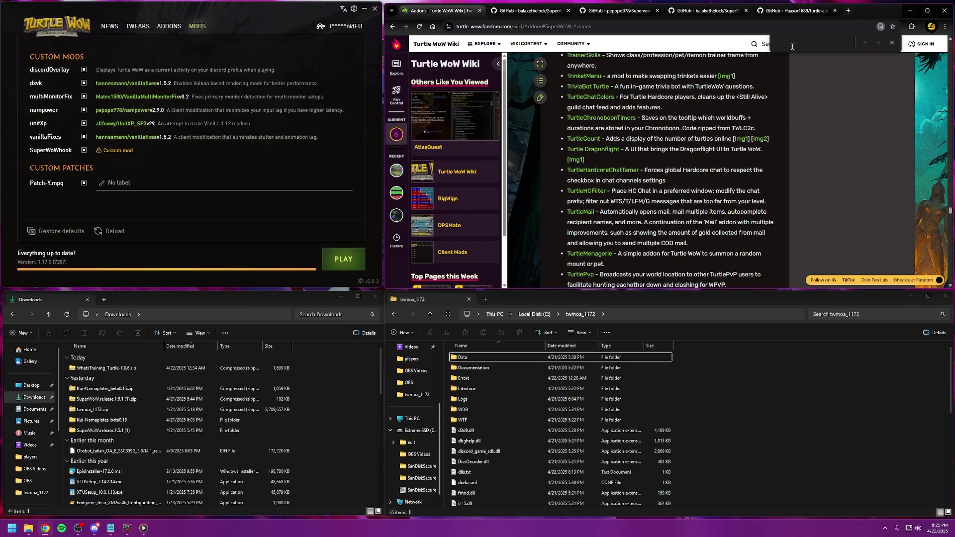
type("superwow")
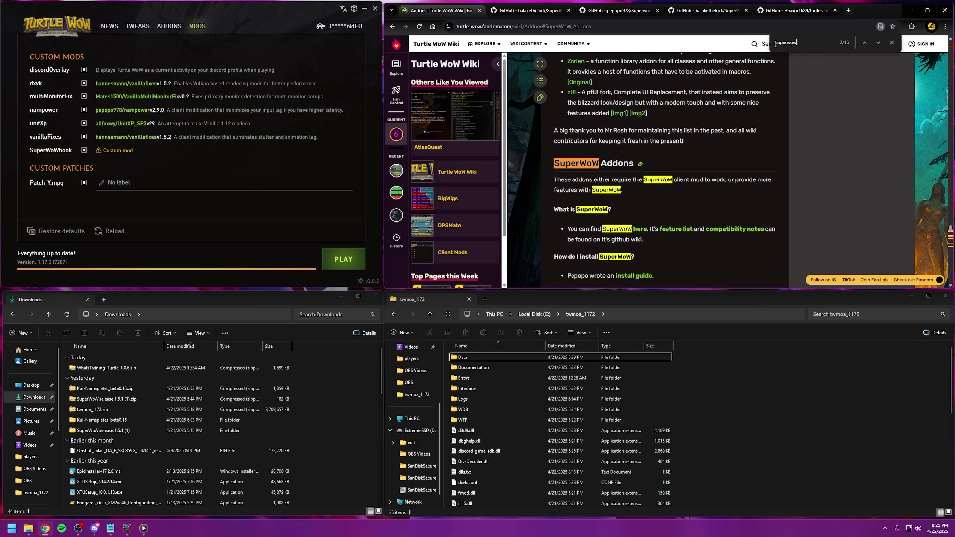
scroll(646, 216, "down", 2)
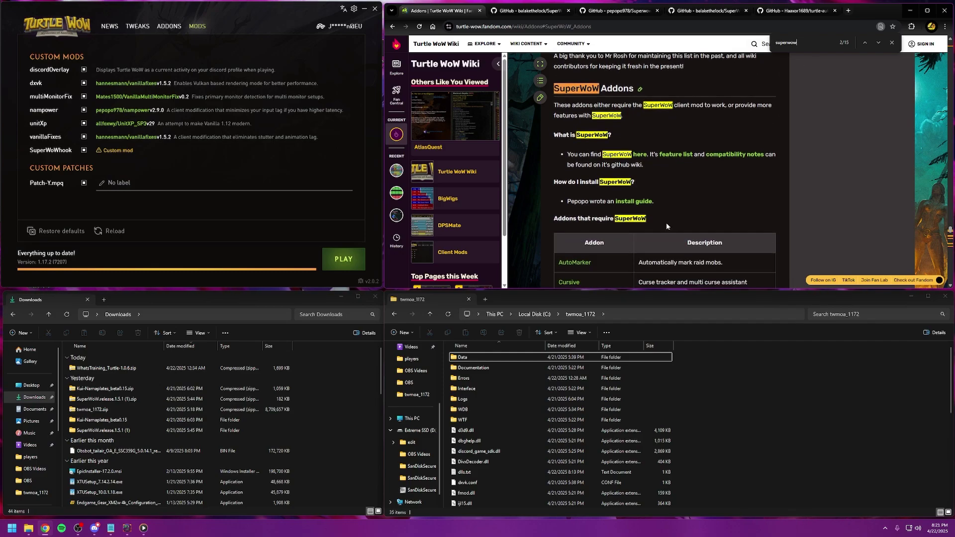
scroll(691, 186, "down", 1)
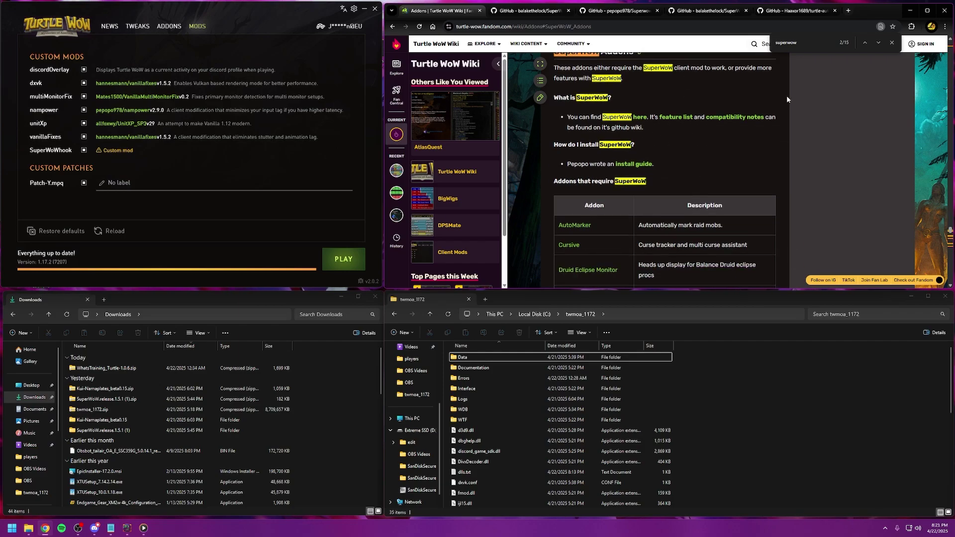
scroll(668, 182, "down", 4)
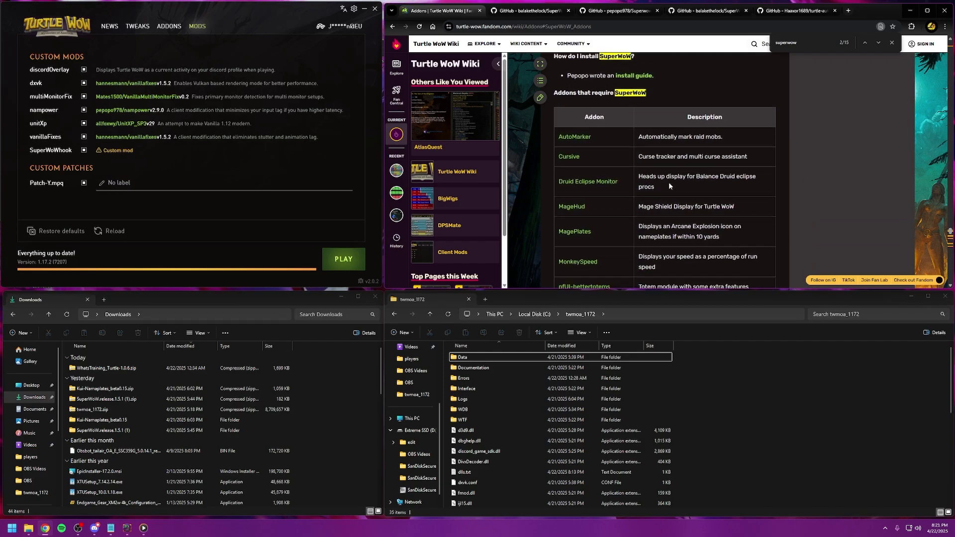
scroll(644, 195, "up", 6)
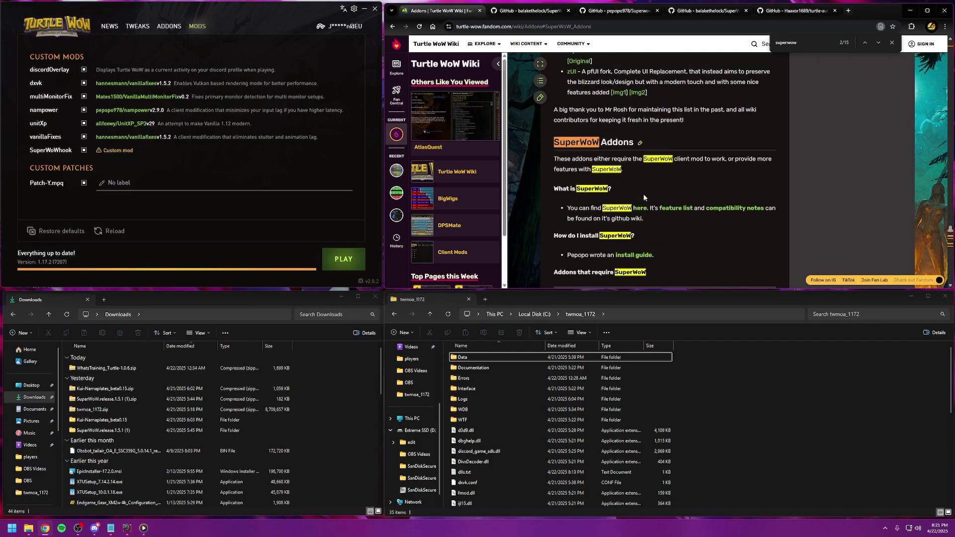
scroll(680, 201, "down", 2)
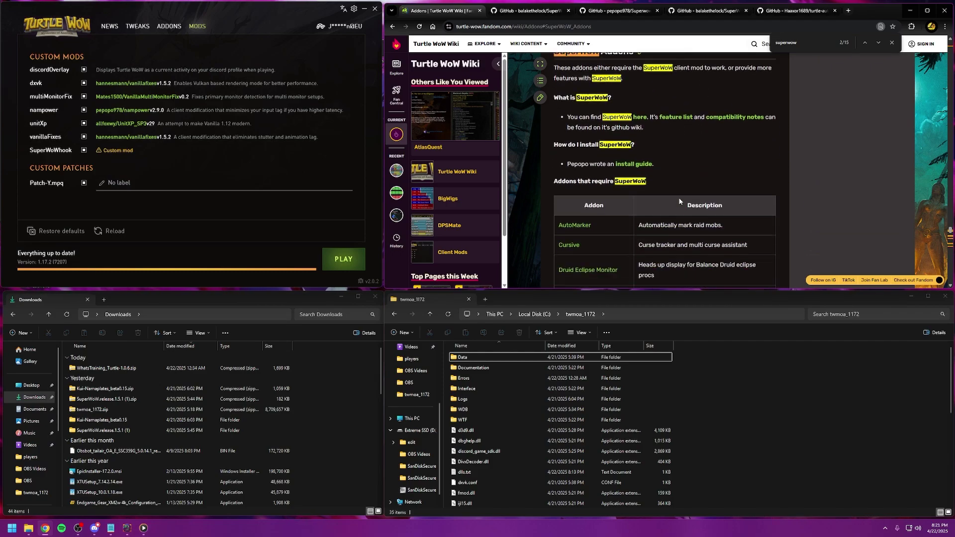
Step: Read the SuperWoW repository's README and installation instructions on GitHub and glance through the other open GitHub pages
left_click(524, 13)
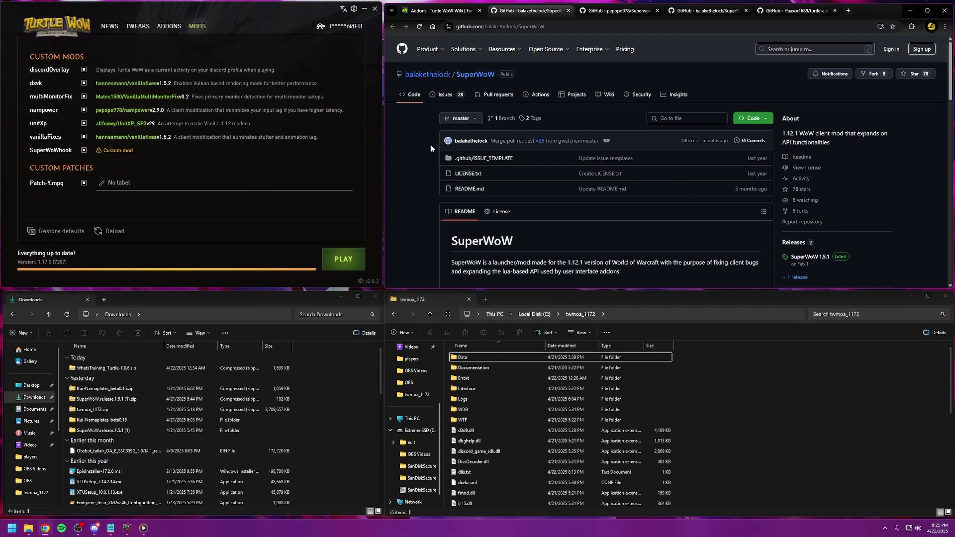
scroll(475, 181, "down", 3)
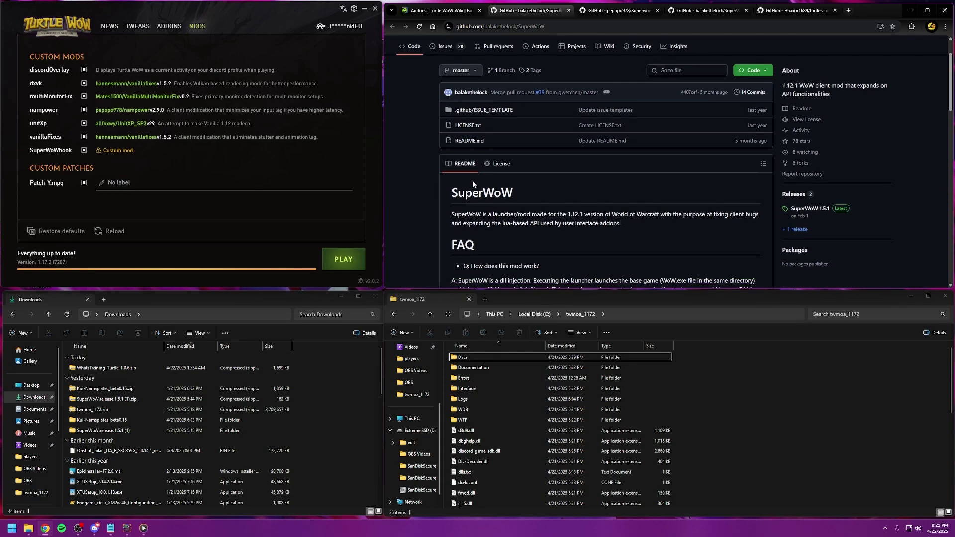
scroll(478, 182, "down", 10)
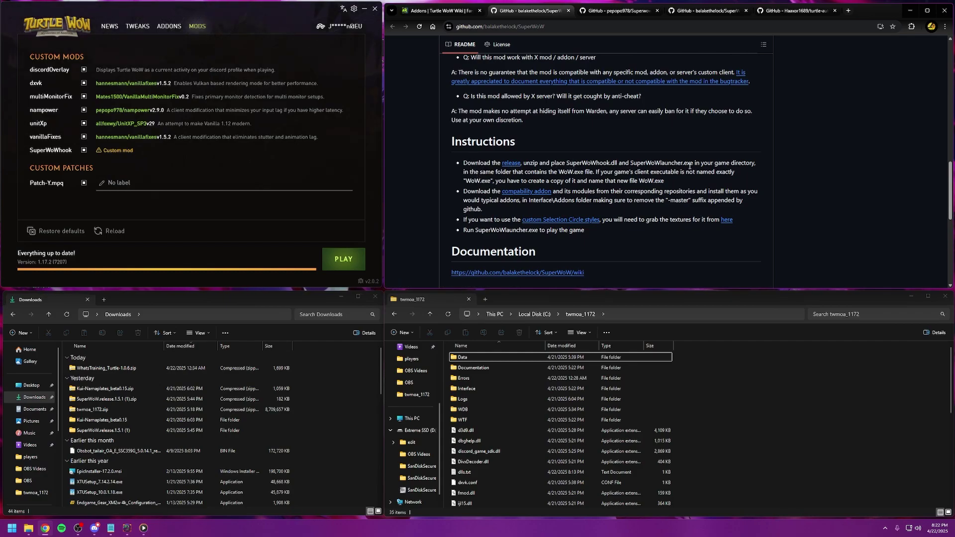
scroll(689, 167, "up", 6)
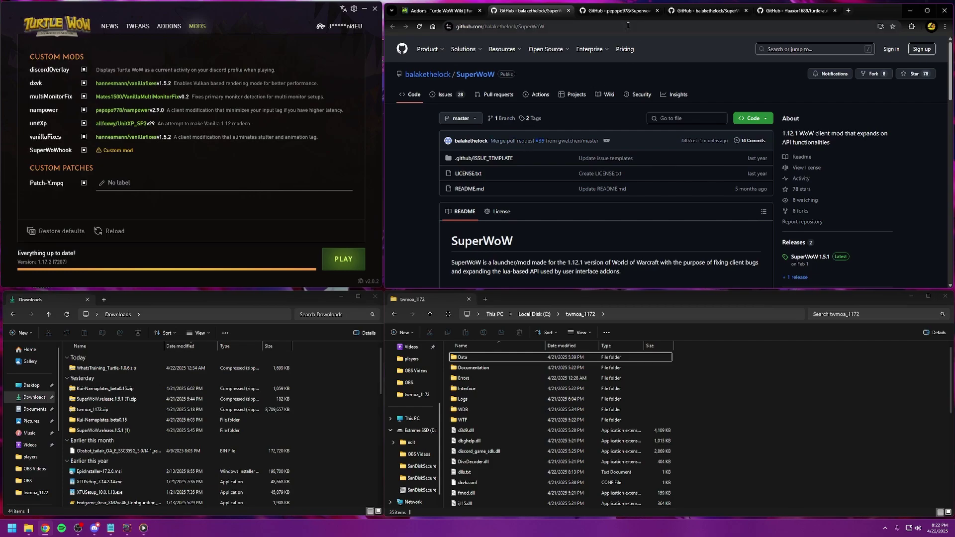
left_click(616, 10)
left_click(706, 10)
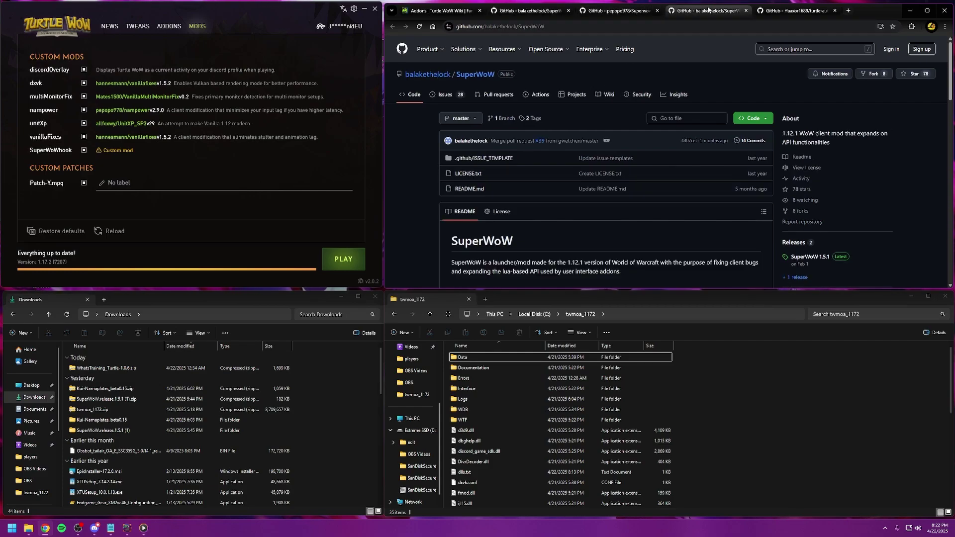
left_click(794, 10)
left_click(529, 10)
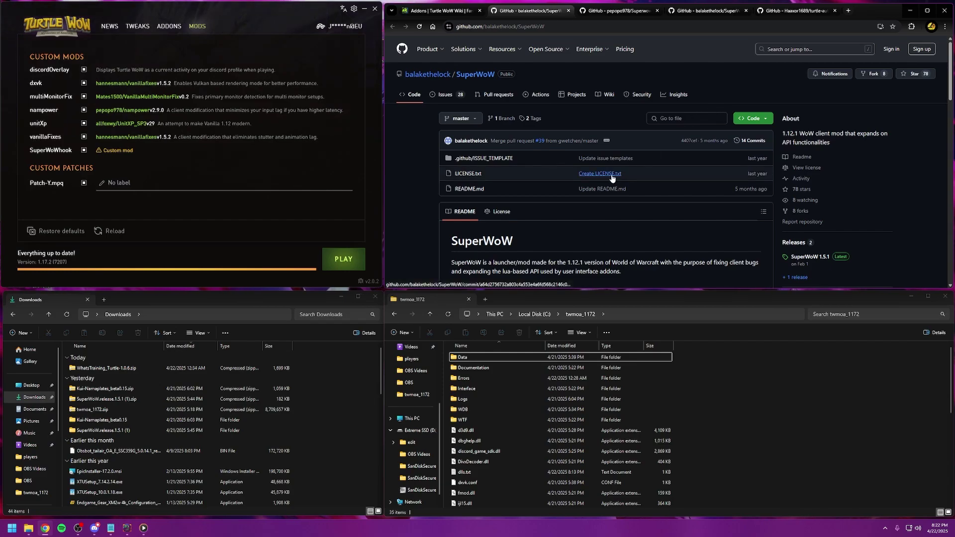
Step: Look through the installed addons list in the Turtle WoW launcher
left_click(175, 30)
scroll(182, 127, "down", 6)
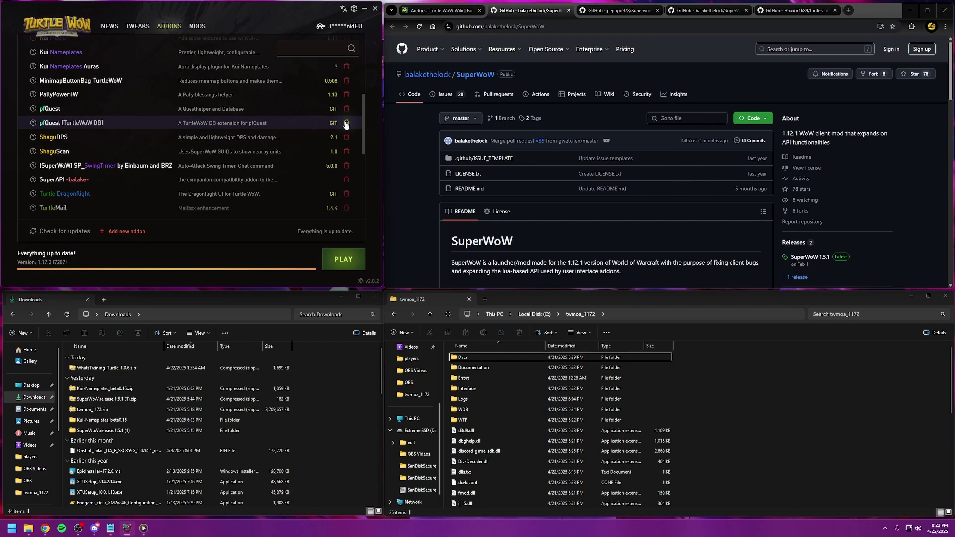
scroll(291, 138, "up", 6)
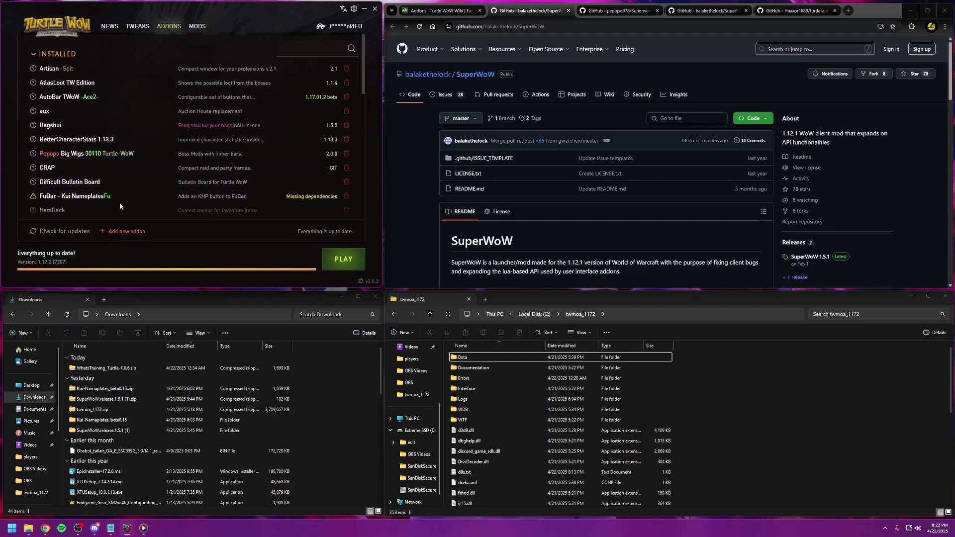
scroll(88, 195, "down", 7)
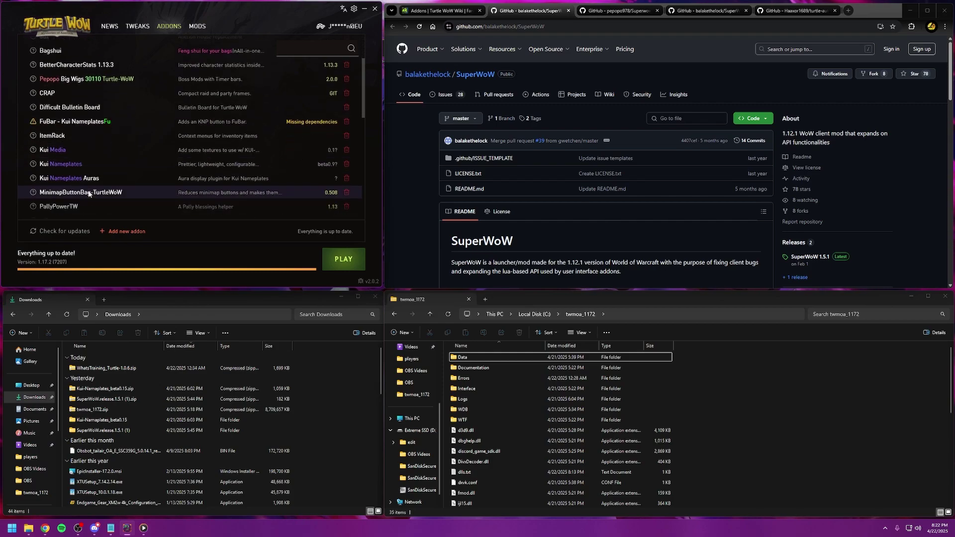
scroll(89, 194, "up", 7)
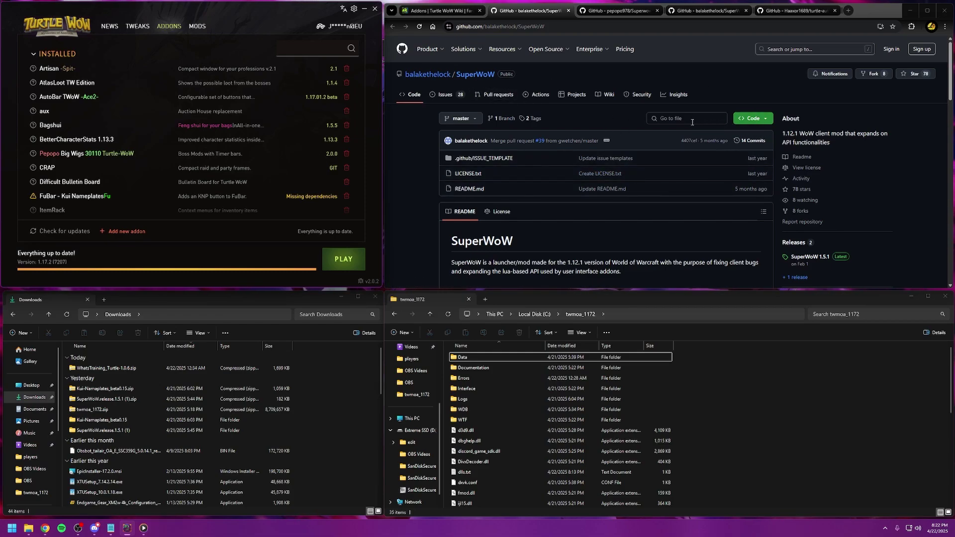
scroll(641, 141, "down", 1)
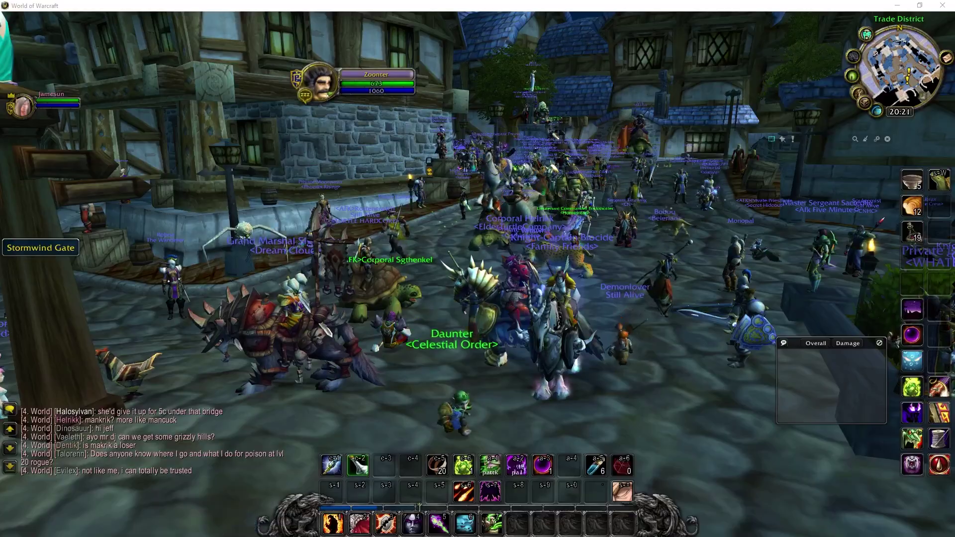
key("a")
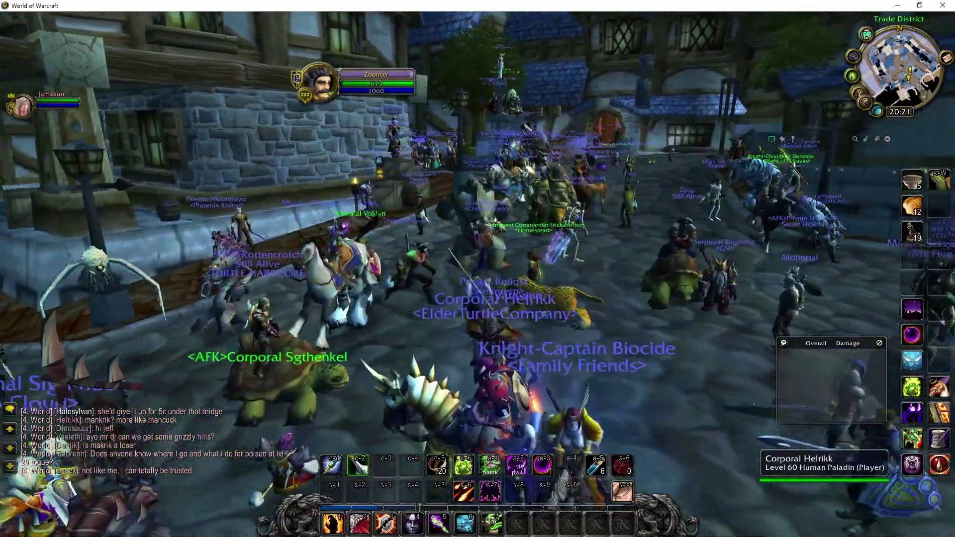
key("a")
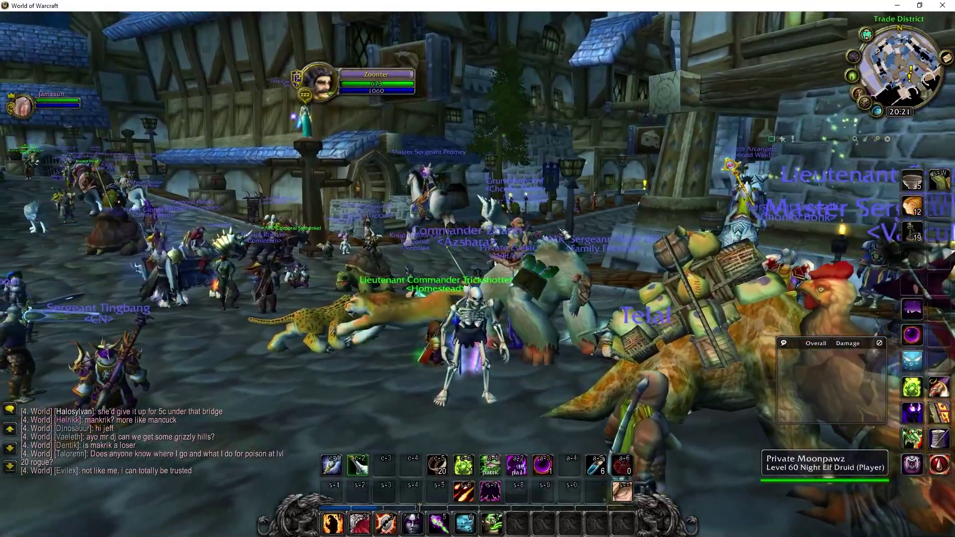
key("a")
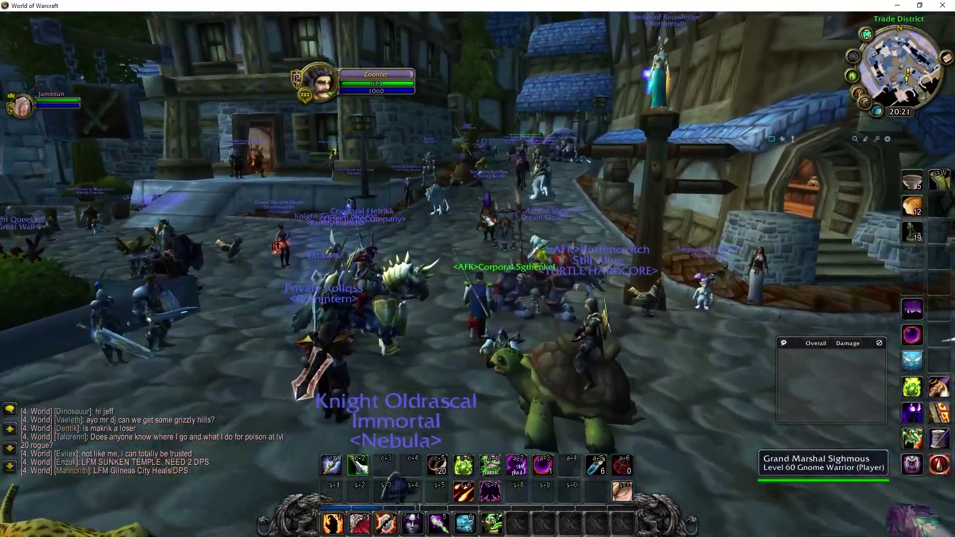
key("a")
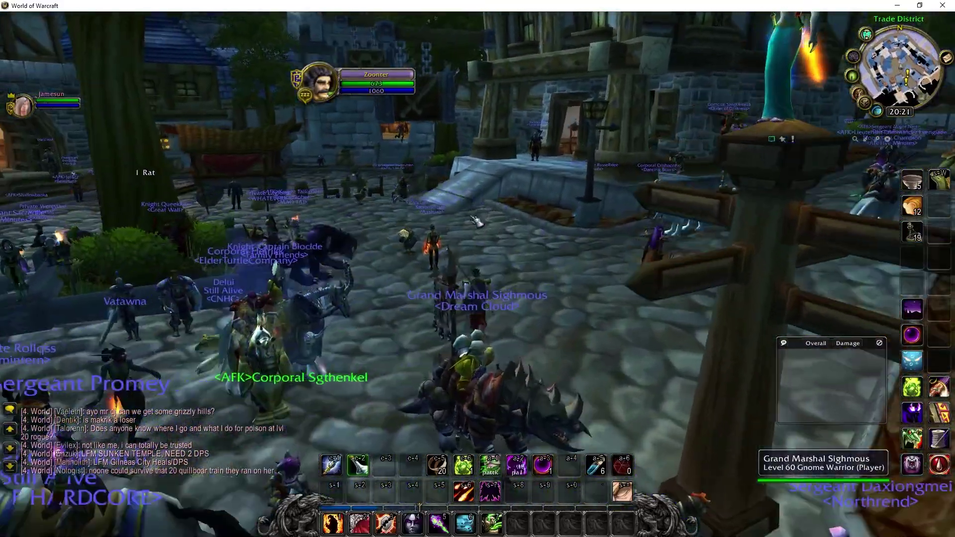
Step: Create a general macro named "asdasd" with the first icon in the game's macro window, delete it and close the window
key("Escape")
left_click(485, 294)
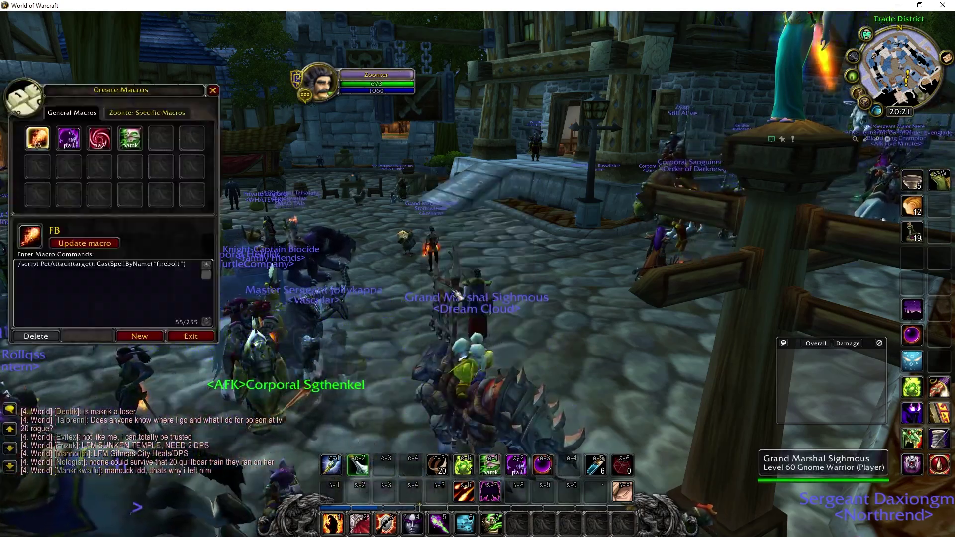
left_click(139, 336)
left_click(242, 164)
type("asdasd")
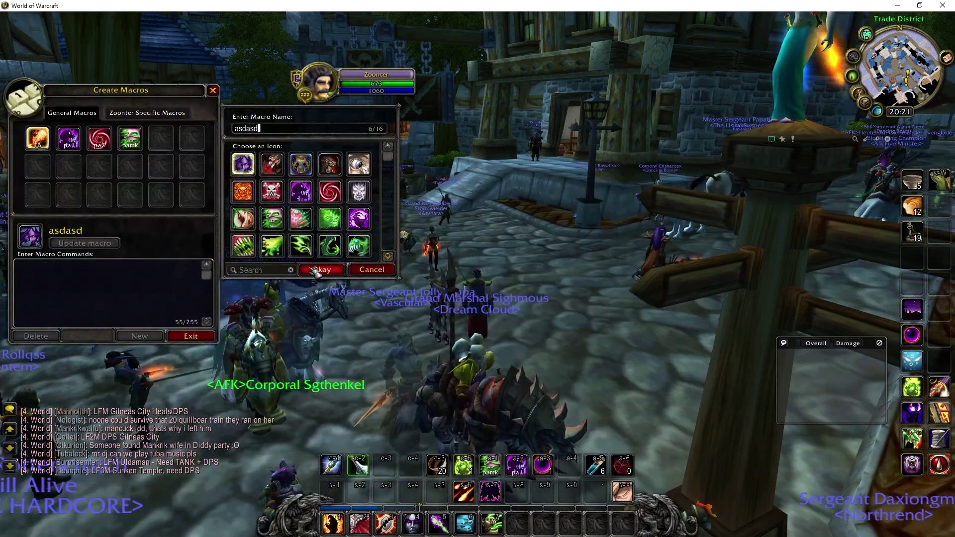
key("Return")
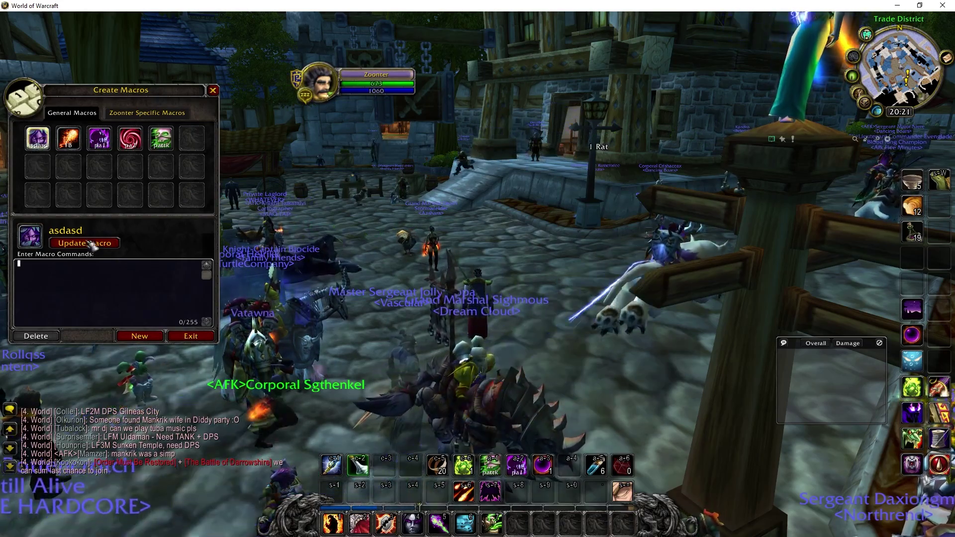
left_click(36, 336)
key("Escape")
Step: Switch from the game to the launcher's addon list and view the Add New Addon dialog, closing it without installing anything
key("a")
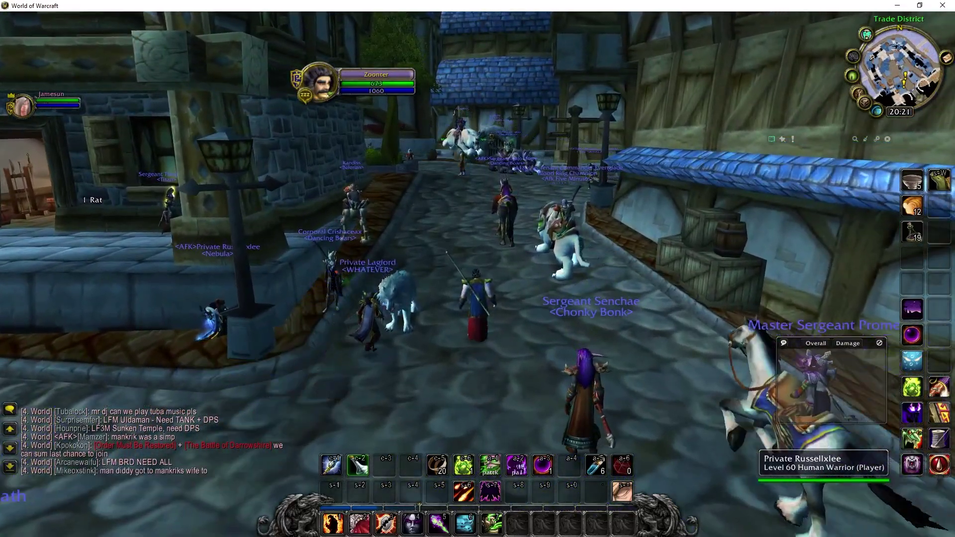
key("alt+Tab")
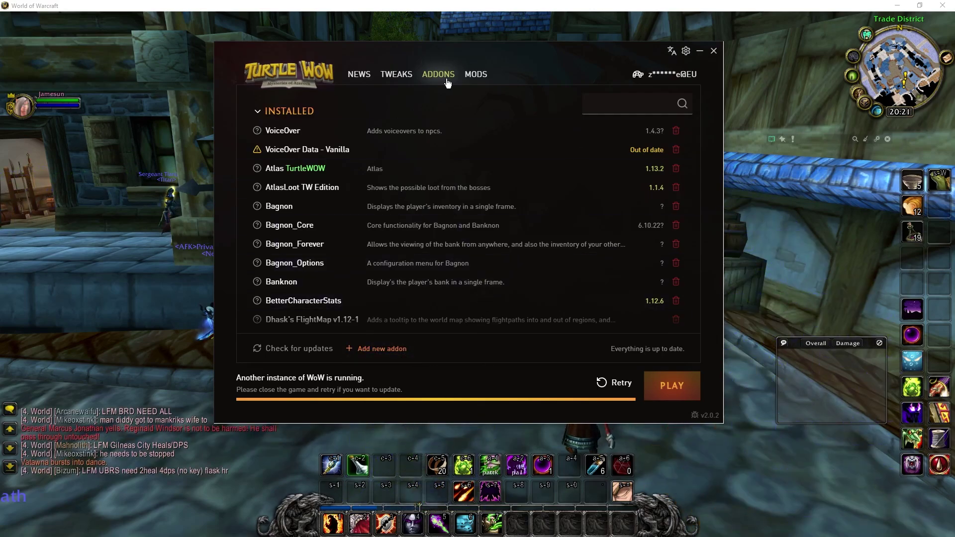
left_click_drag(439, 50, 476, 63)
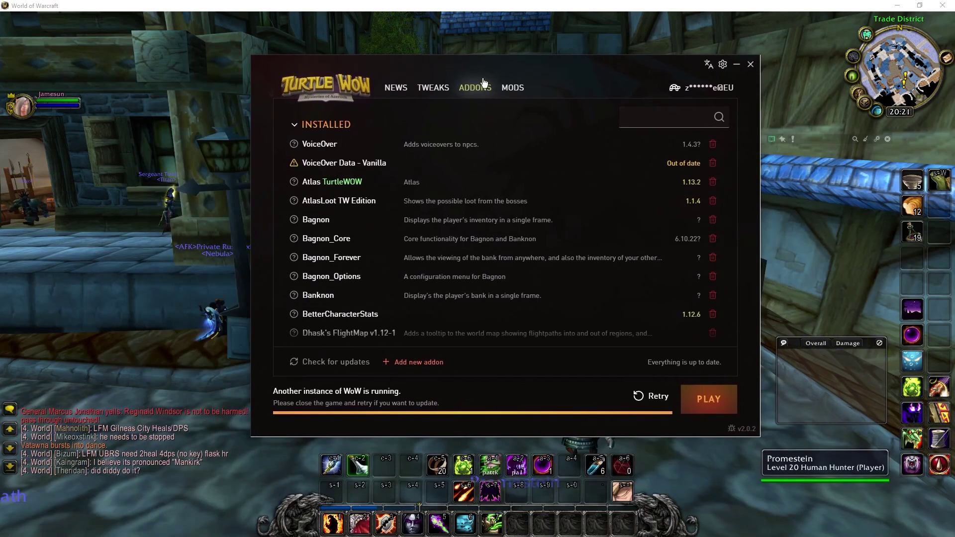
left_click(424, 366)
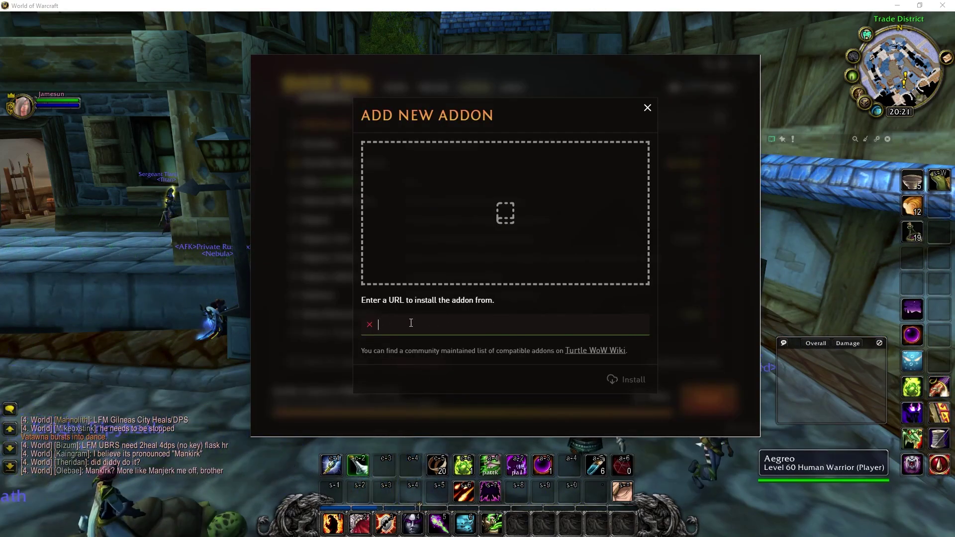
left_click(647, 108)
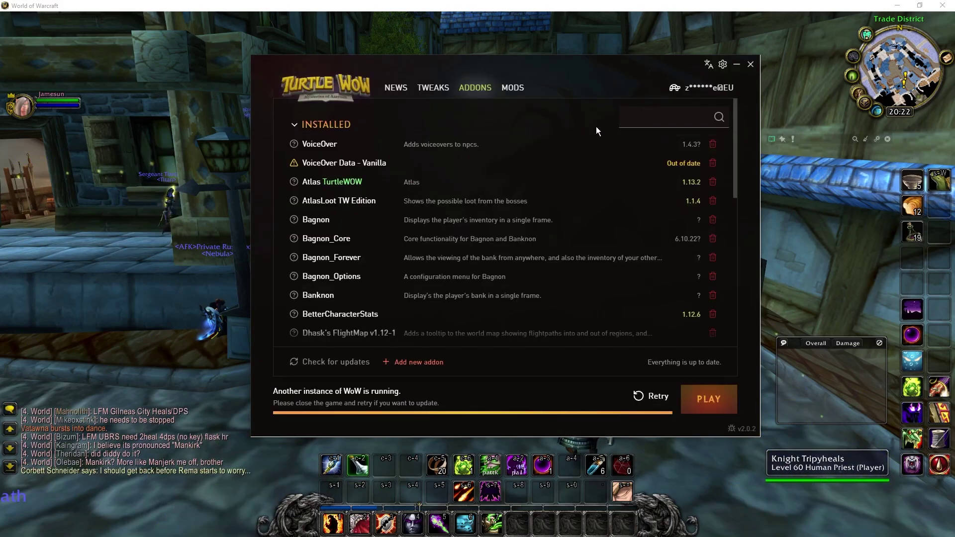
Step: Switch back to the browser and return from the SuperWoW 1.5.1 release page to the repository's main page
left_click(571, 442)
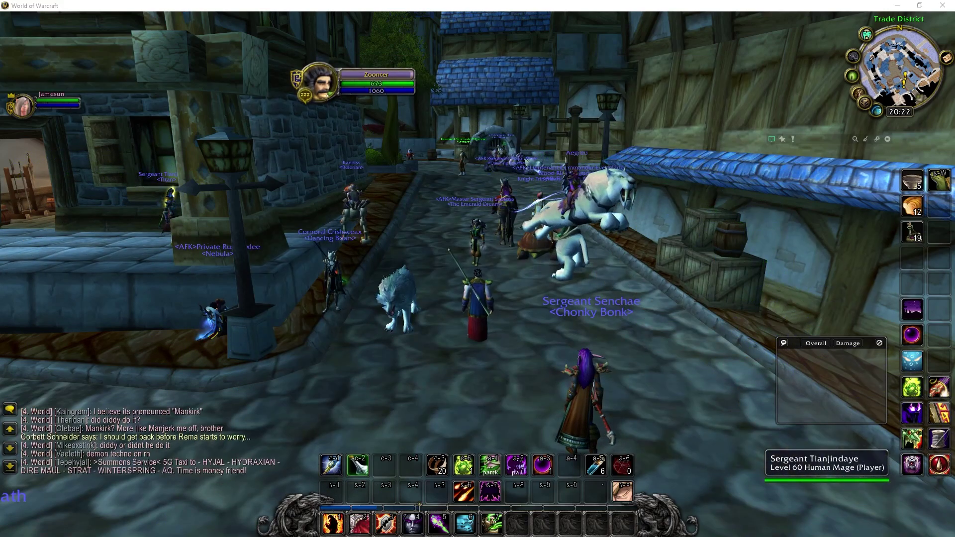
key("alt+Tab")
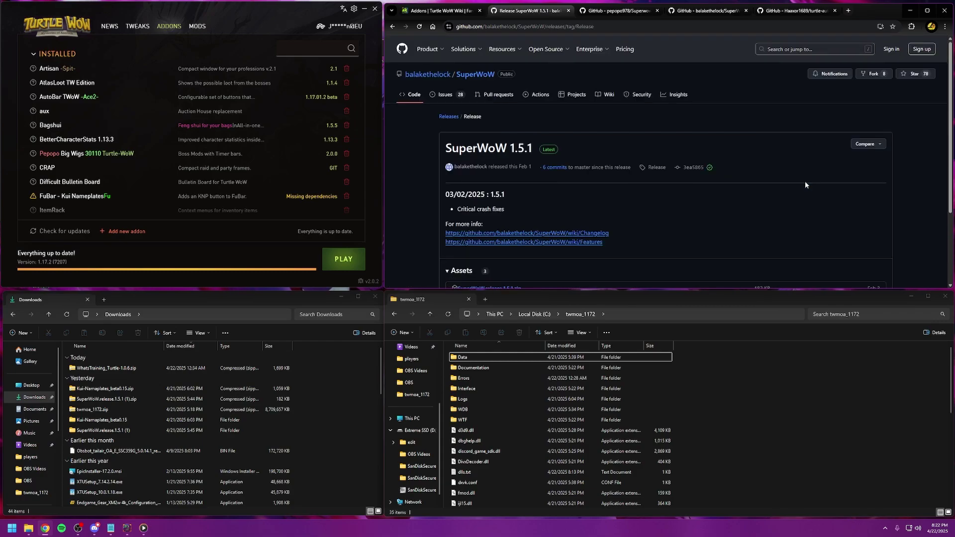
key("alt+Left")
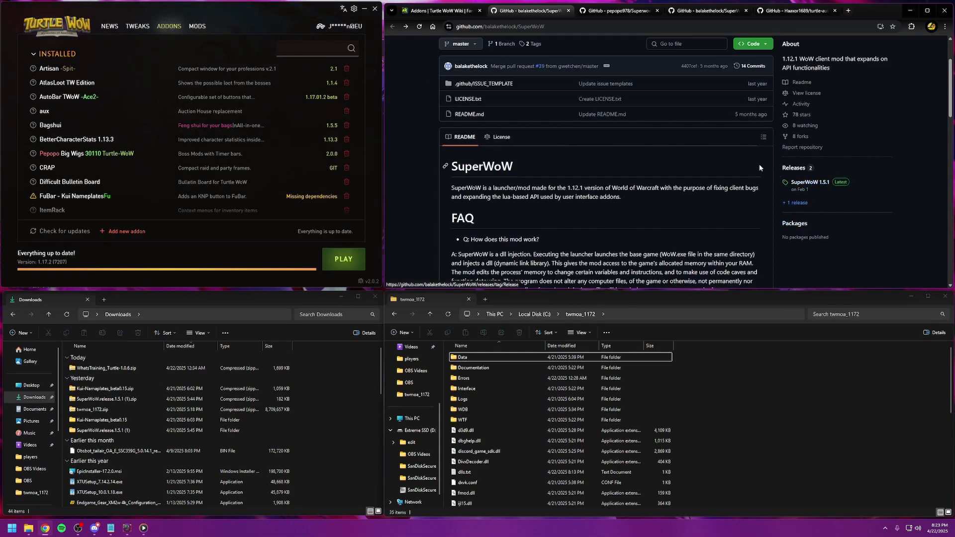
Step: Check for addon updates in the launcher, and open the SuperWoW 1.5.1 release from the repository page to its assets
scroll(814, 195, "up", 2)
scroll(842, 266, "down", 1)
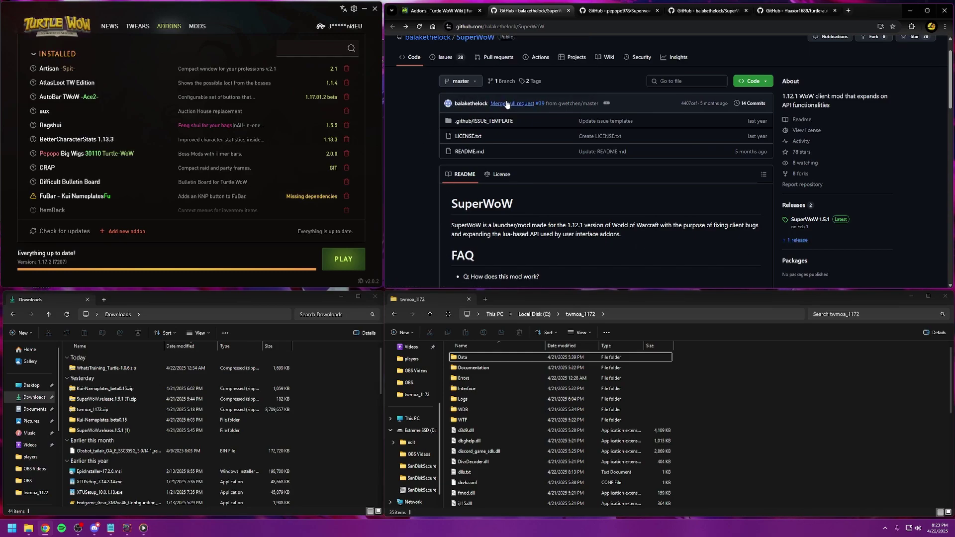
mouse_move(548, 108)
left_click(63, 231)
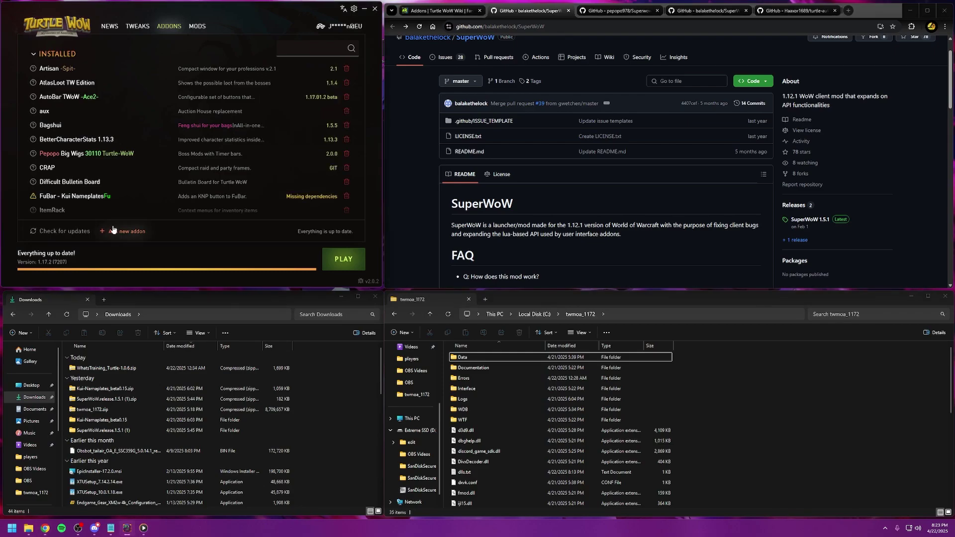
scroll(180, 173, "down", 3)
scroll(186, 179, "up", 3)
left_click(809, 219)
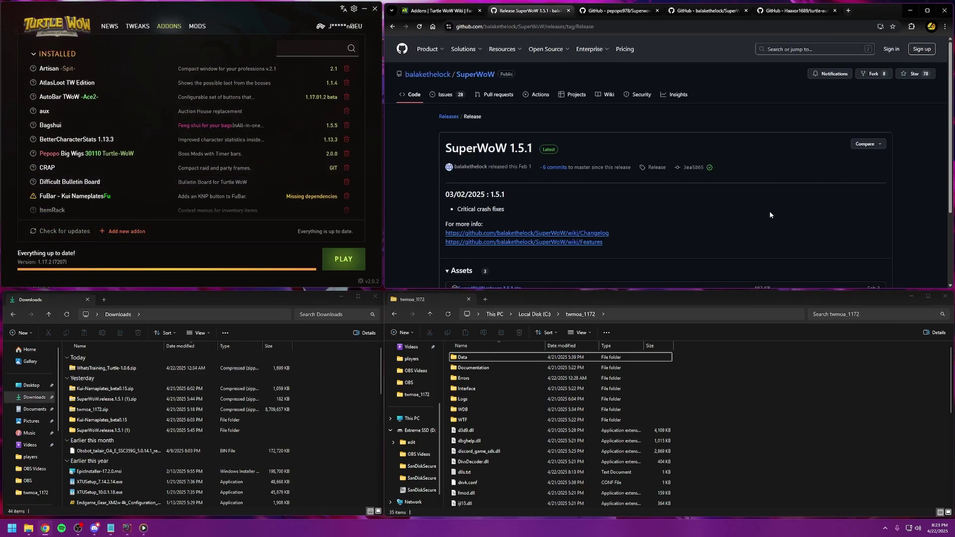
scroll(744, 211, "down", 2)
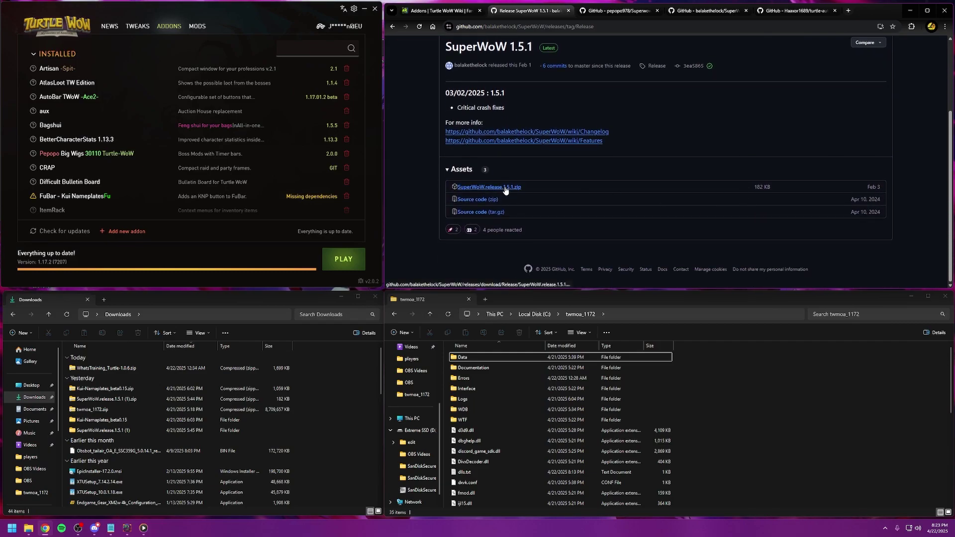
Step: Try to save SuperWoW.release.1.5.1.zip to the Downloads folder and check it in the browser's recent download history
left_click(505, 190)
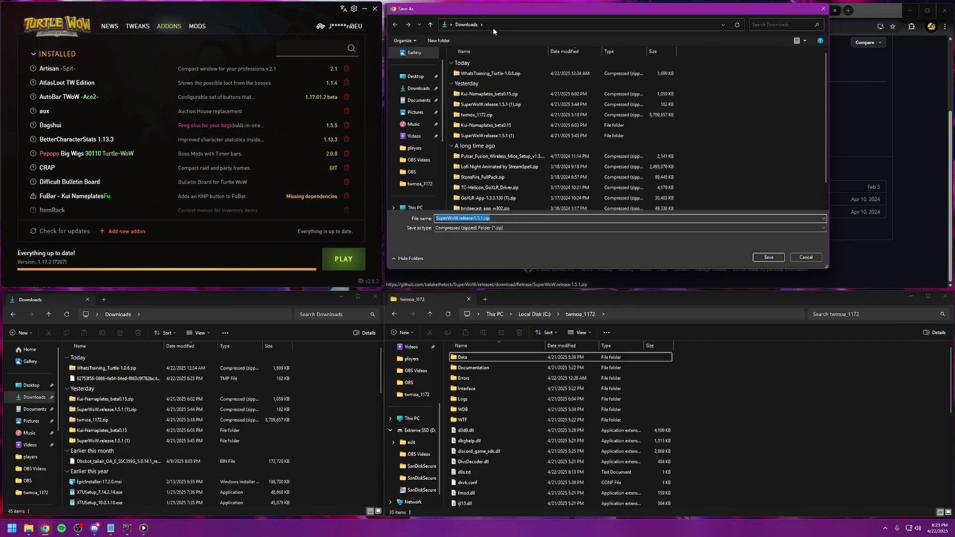
left_click(773, 260)
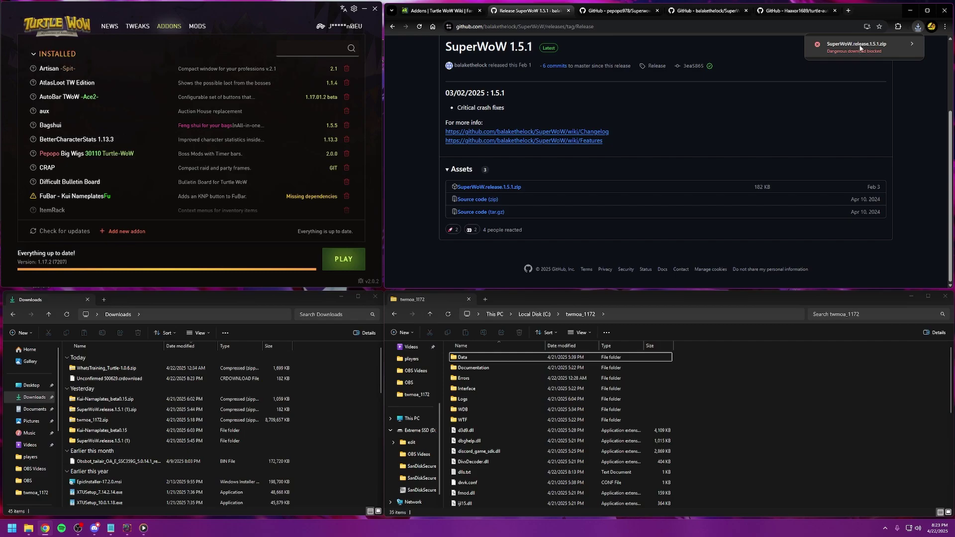
key("super+Up")
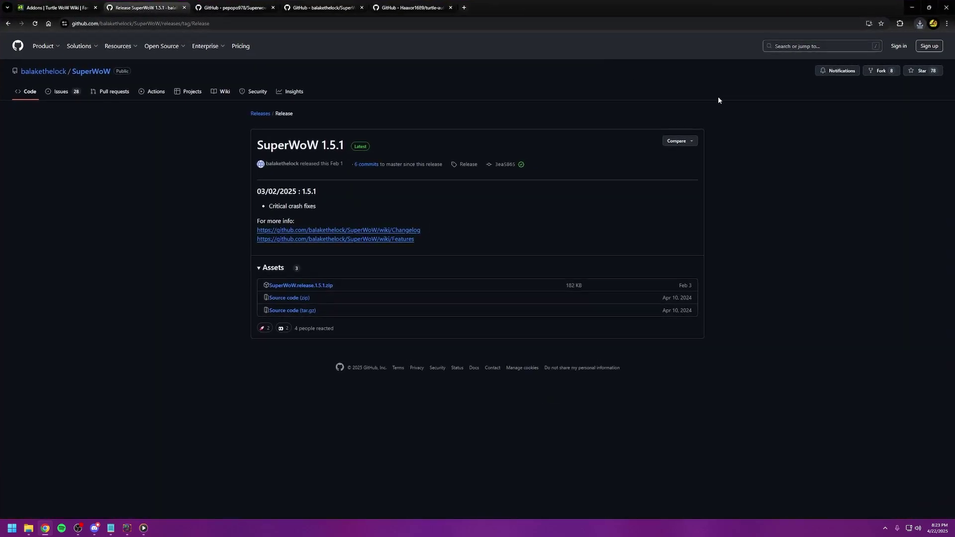
left_click(919, 23)
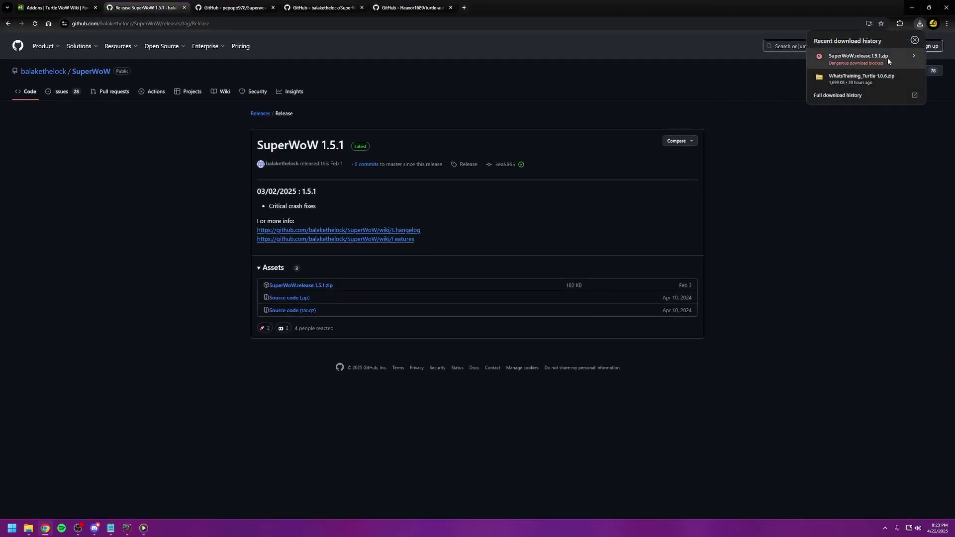
Step: Turn off Safe Browsing by choosing No protection in the browser's security settings, and return to the main settings page
left_click(946, 23)
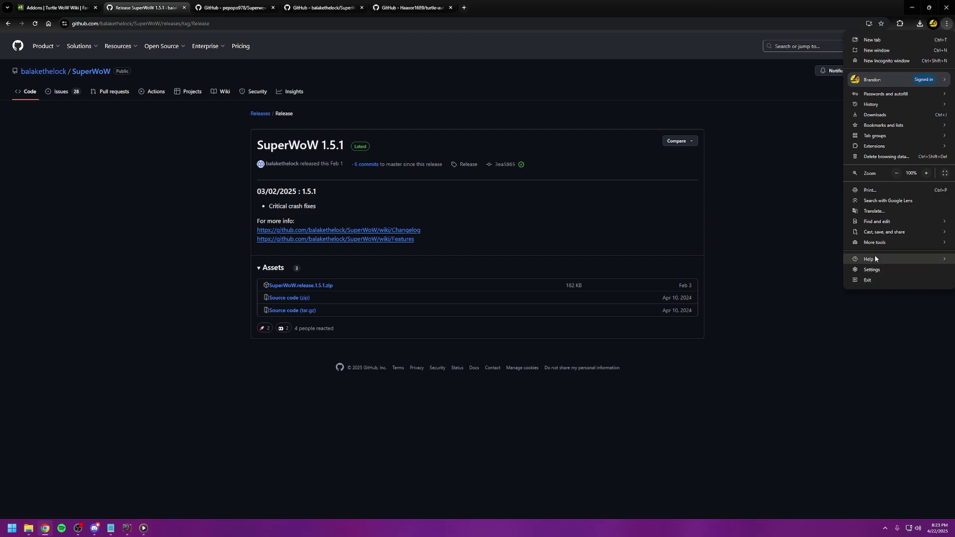
left_click(872, 269)
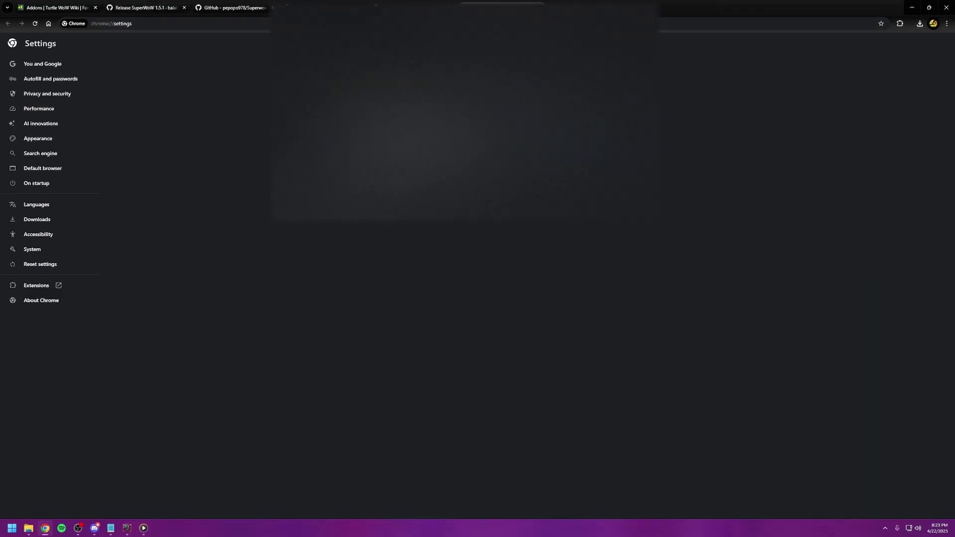
left_click(64, 97)
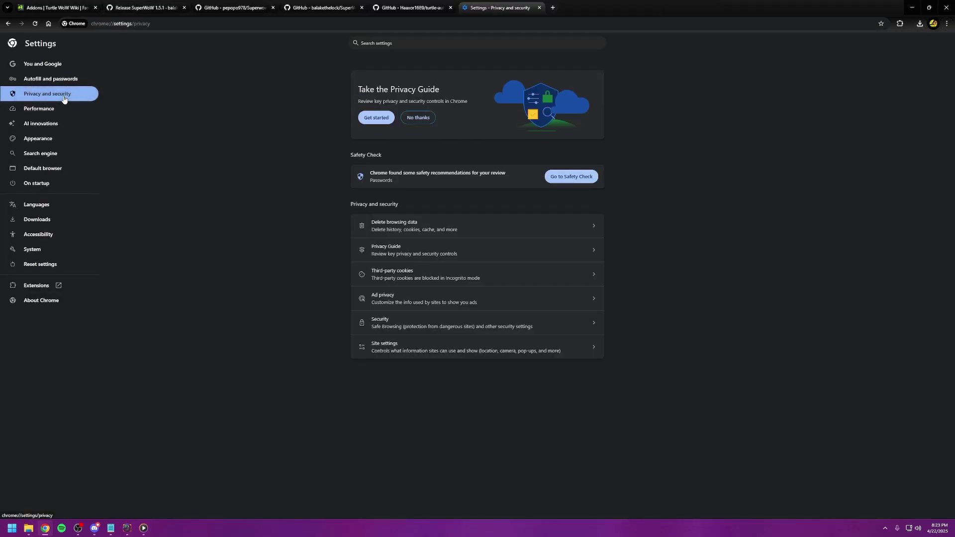
left_click(437, 323)
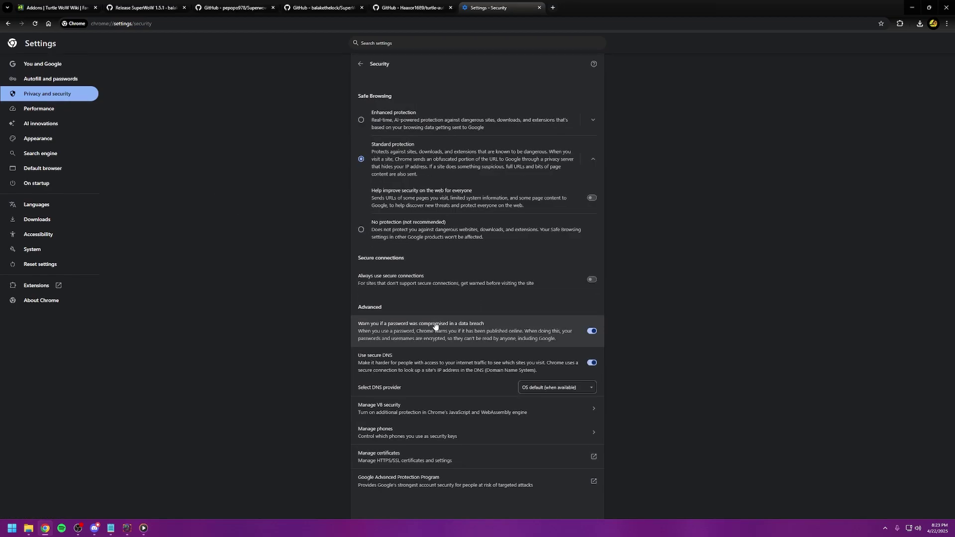
left_click(361, 231)
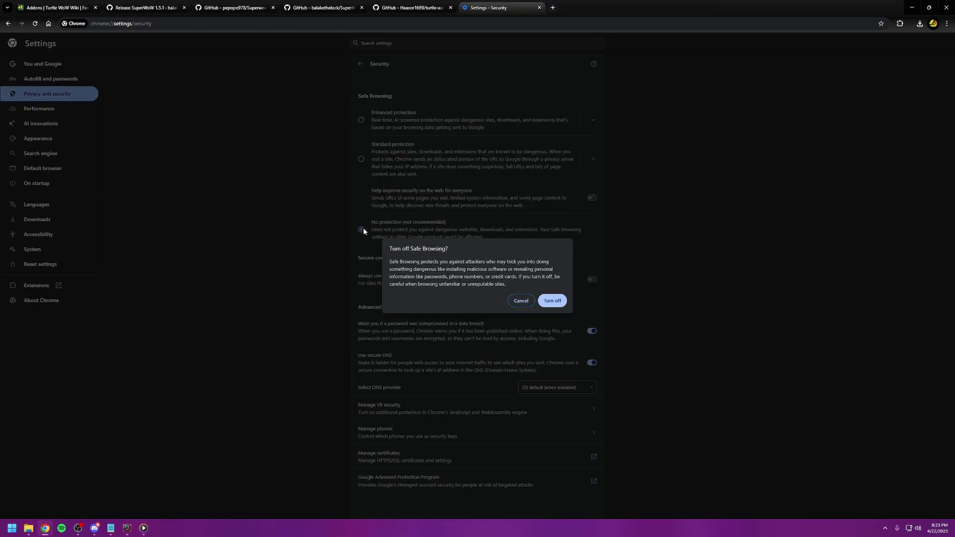
left_click(549, 301)
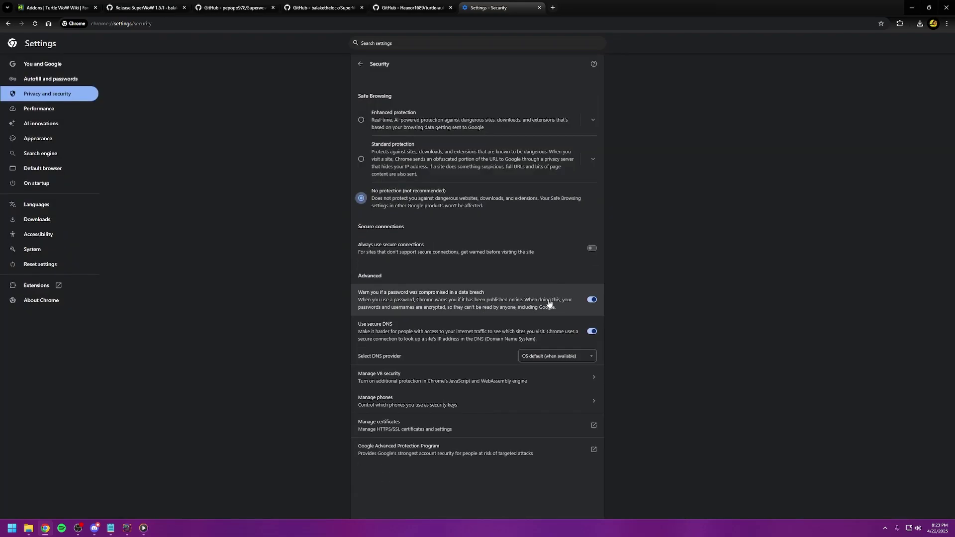
left_click(7, 24)
left_click(7, 24)
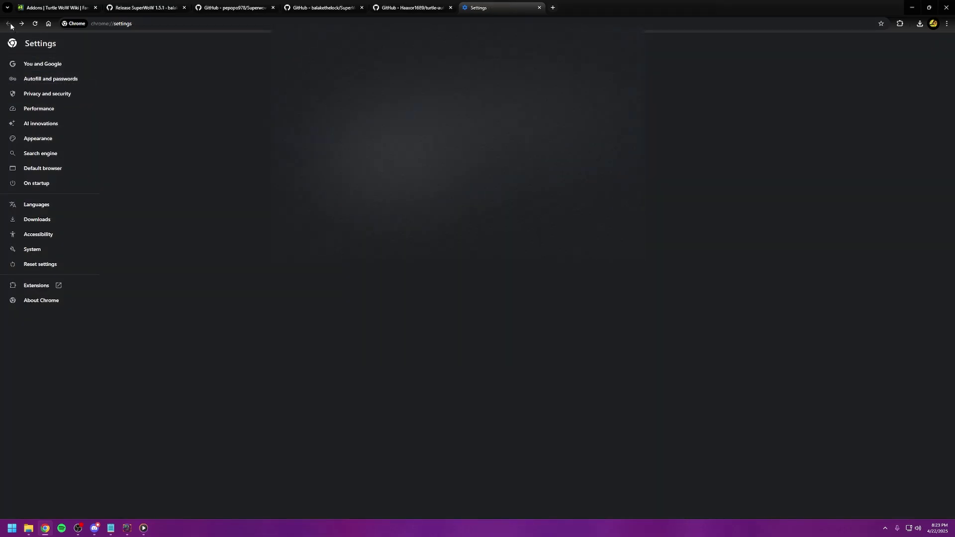
Step: Download SuperWoW.release.1.5.1.zip from the release page again, saving it in Downloads as SuperWoW.release.1.5.1 (2).zip
left_click(413, 7)
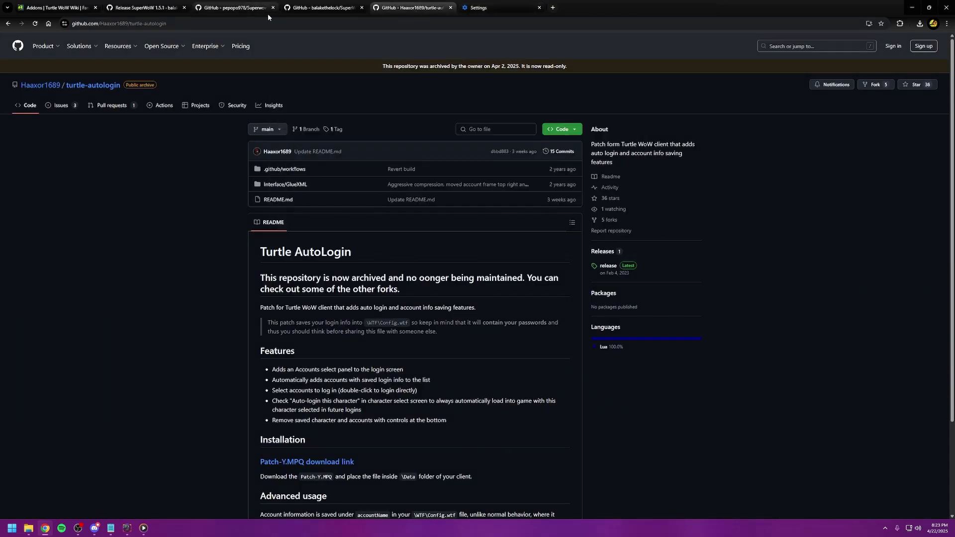
left_click(147, 8)
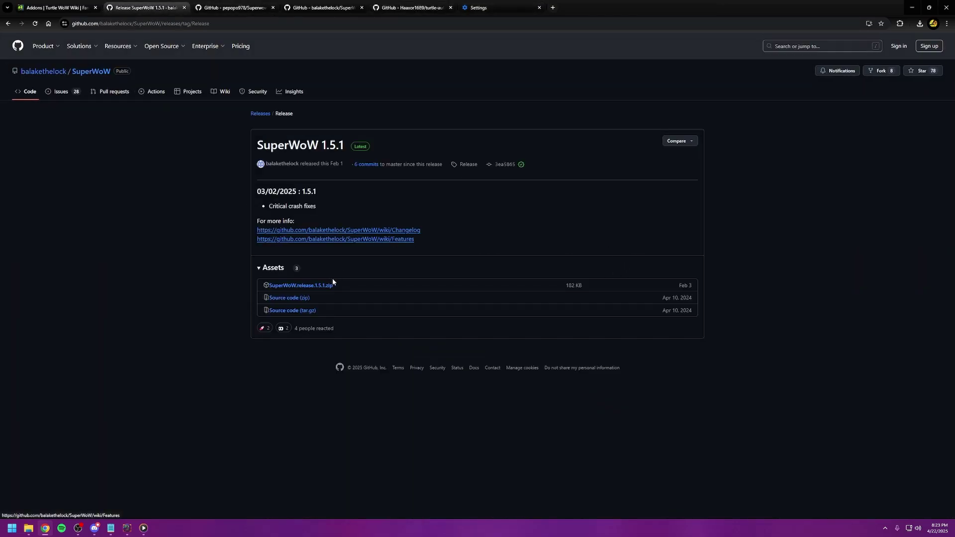
left_click(313, 286)
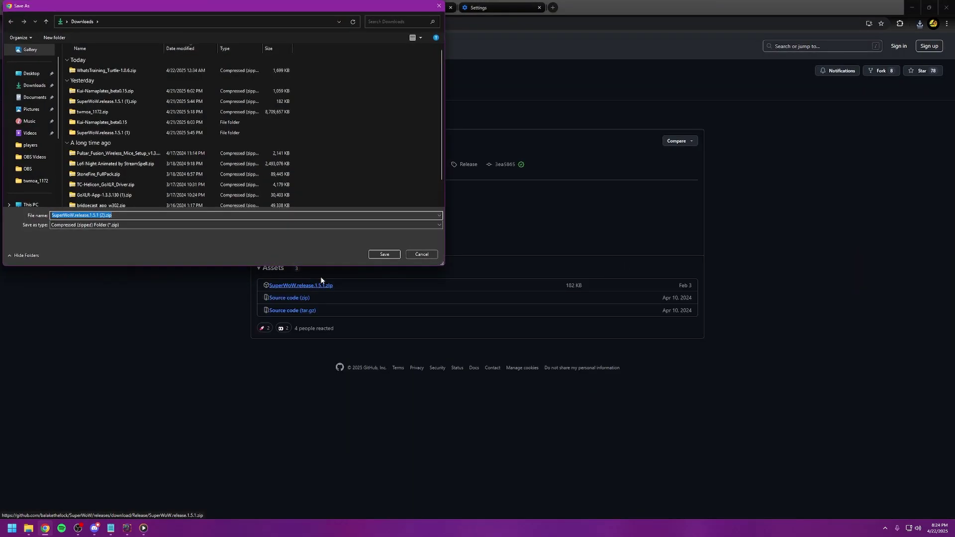
left_click(383, 255)
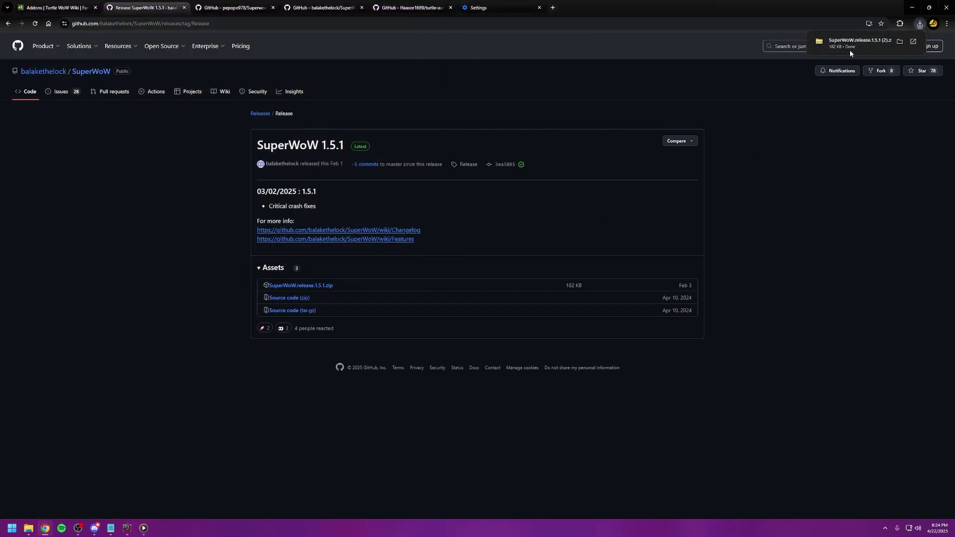
Step: Set the browser's Safe Browsing back to Standard protection and close the settings page
left_click(484, 9)
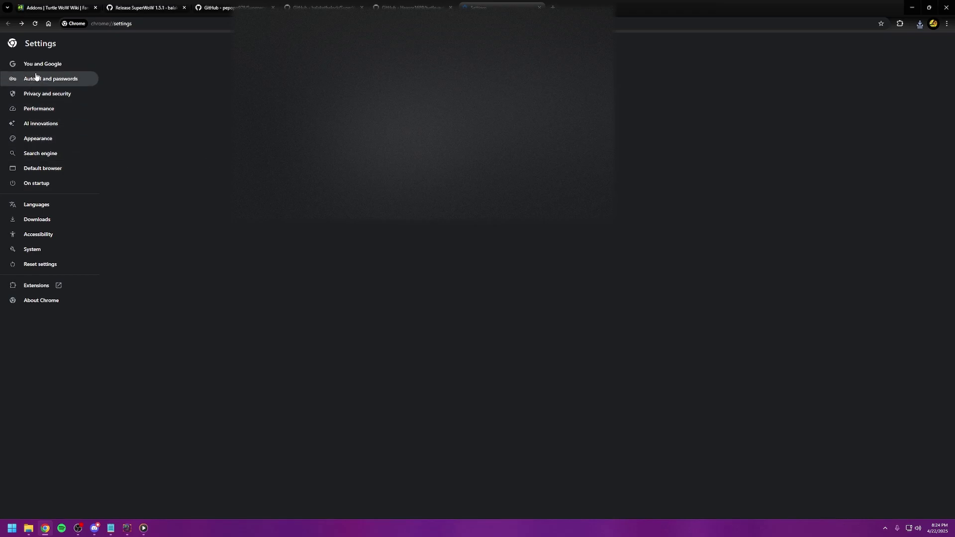
left_click(39, 95)
left_click(401, 327)
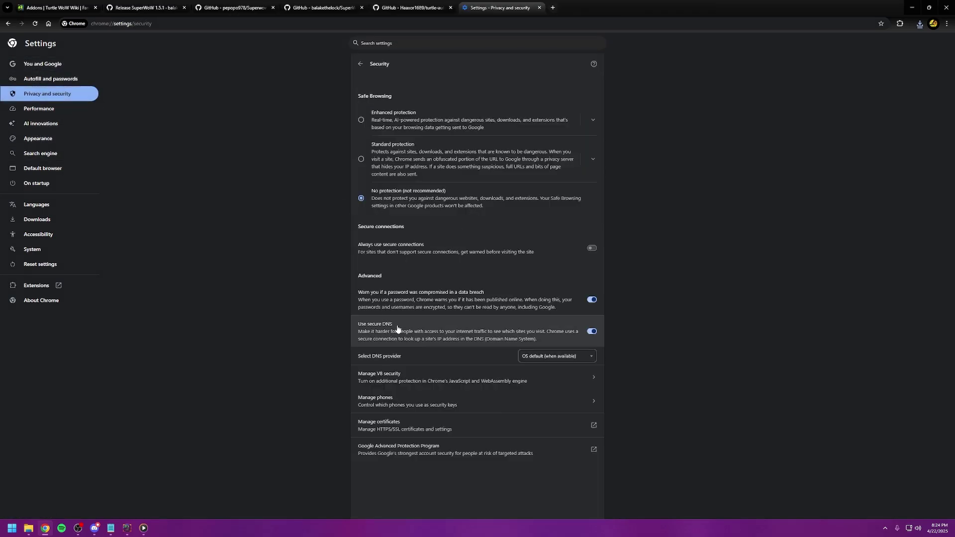
left_click(367, 155)
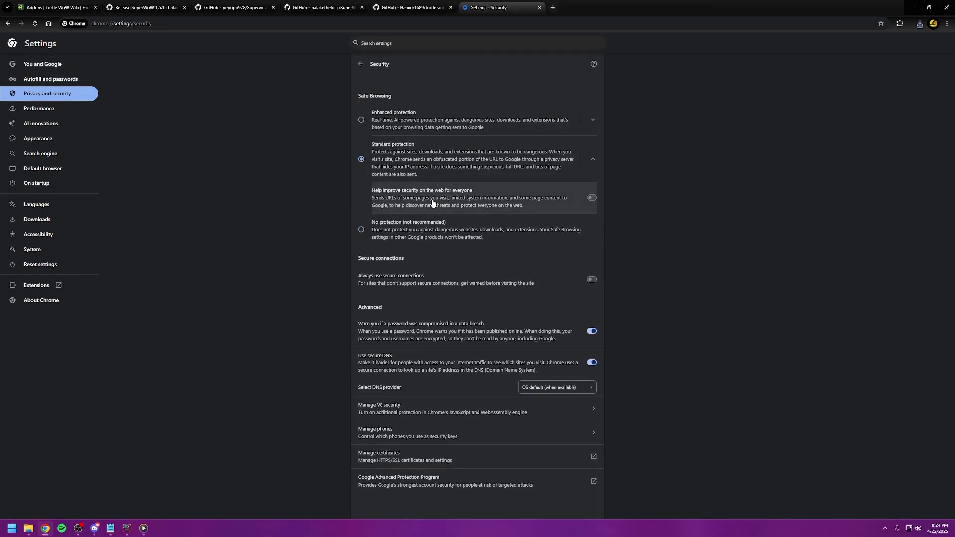
left_click(539, 8)
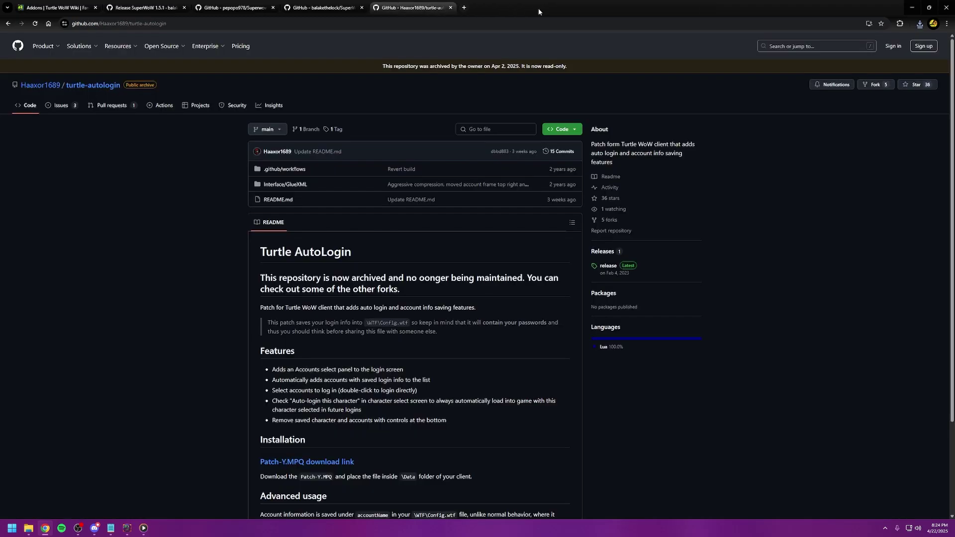
Step: Return the browser to its smaller window, extract SuperWoW.release.1.5.1 (2).zip to its default Downloads subfolder, and close the extracted folder's window
left_click(142, 9)
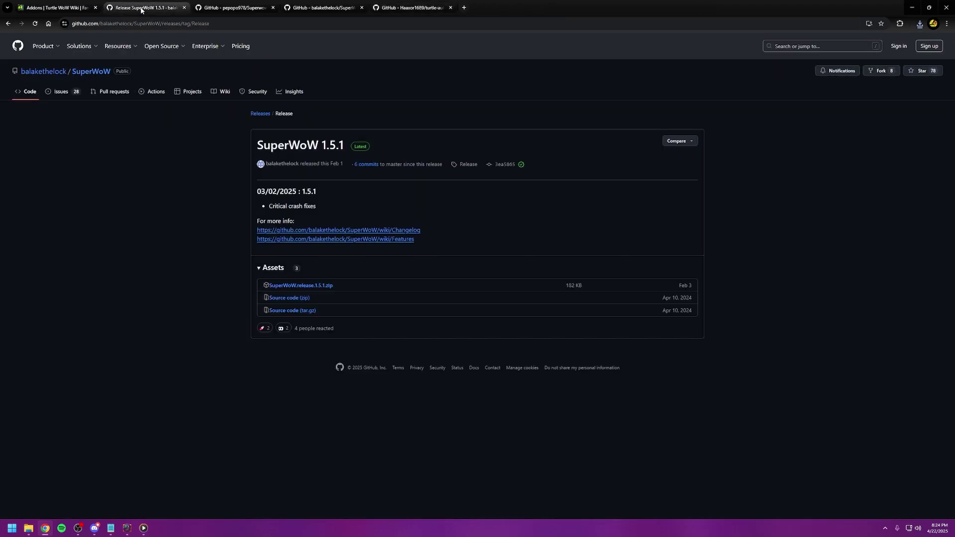
left_click(928, 8)
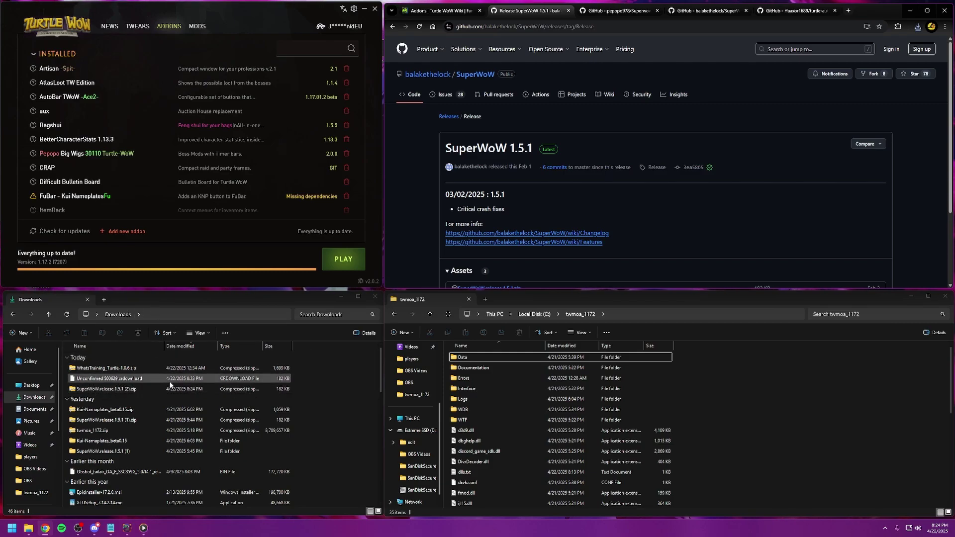
right_click(113, 391)
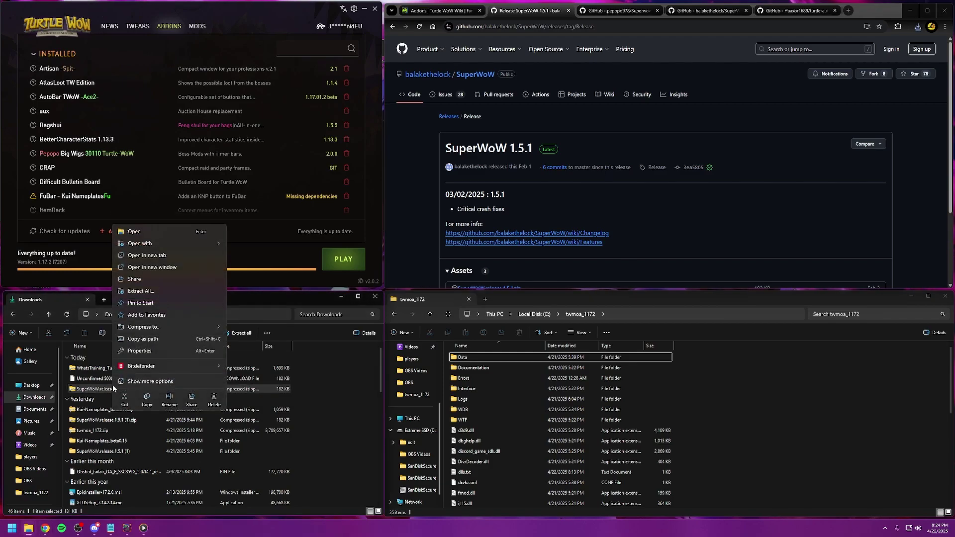
left_click(144, 291)
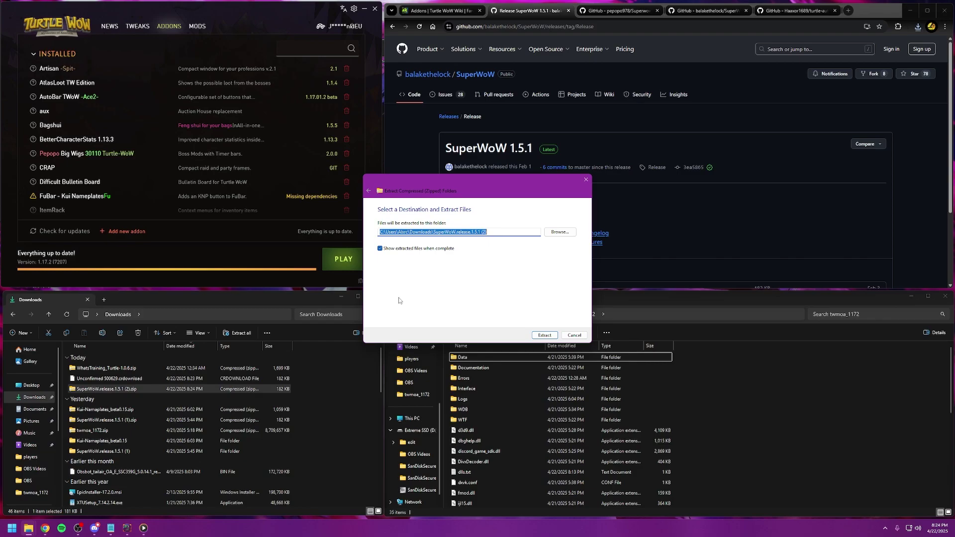
left_click(542, 335)
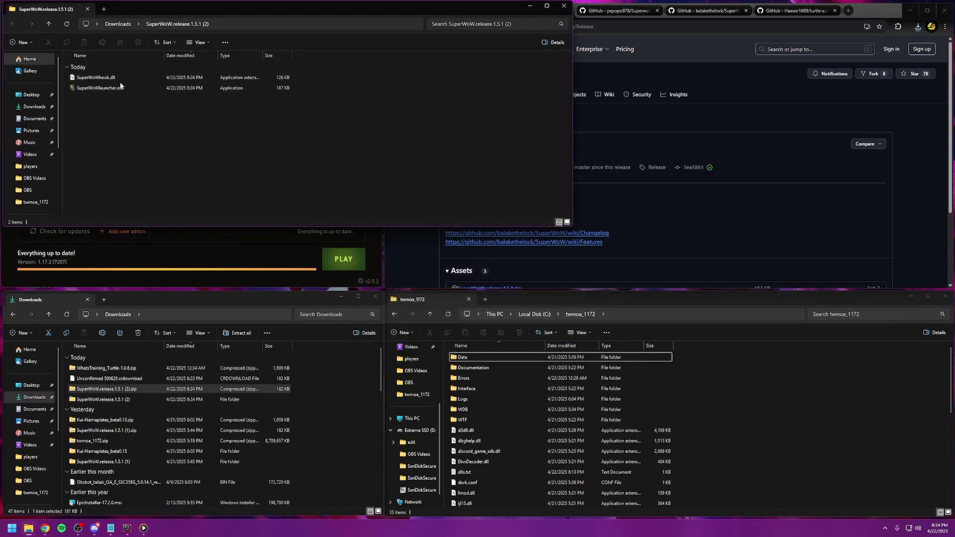
left_click_drag(126, 109, 156, 127)
left_click(191, 129)
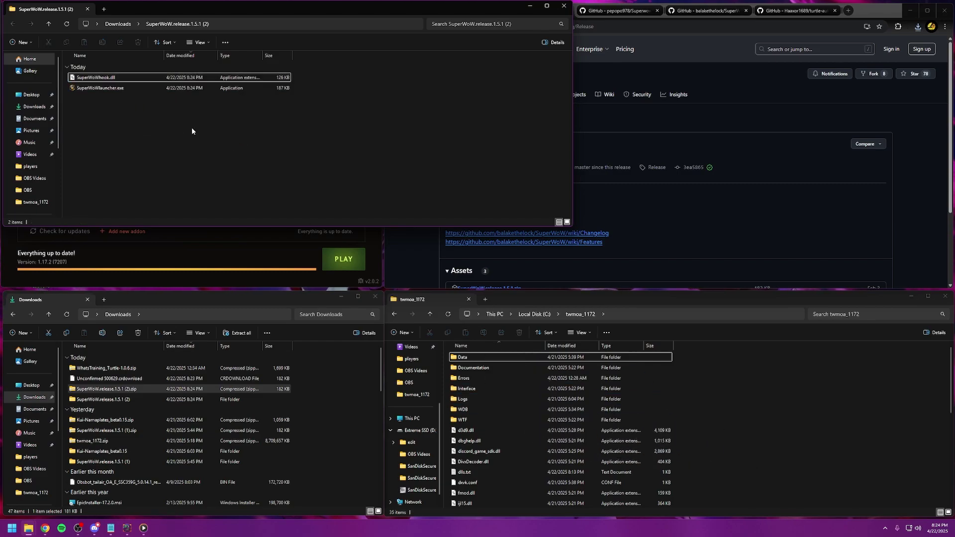
left_click(564, 9)
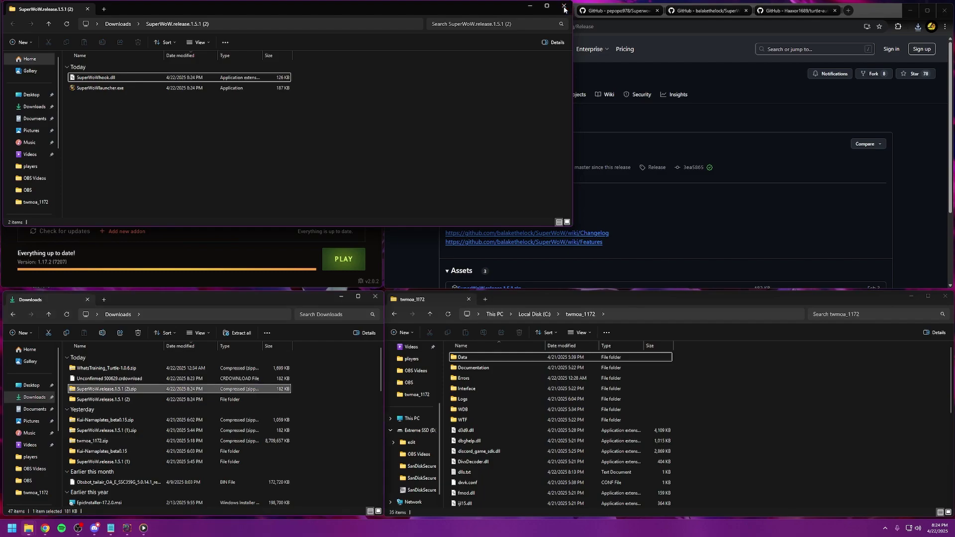
Step: Look through the twmoa_1172 game folder for the SuperWoW files and view the launcher's list of mods
scroll(506, 392, "down", 6)
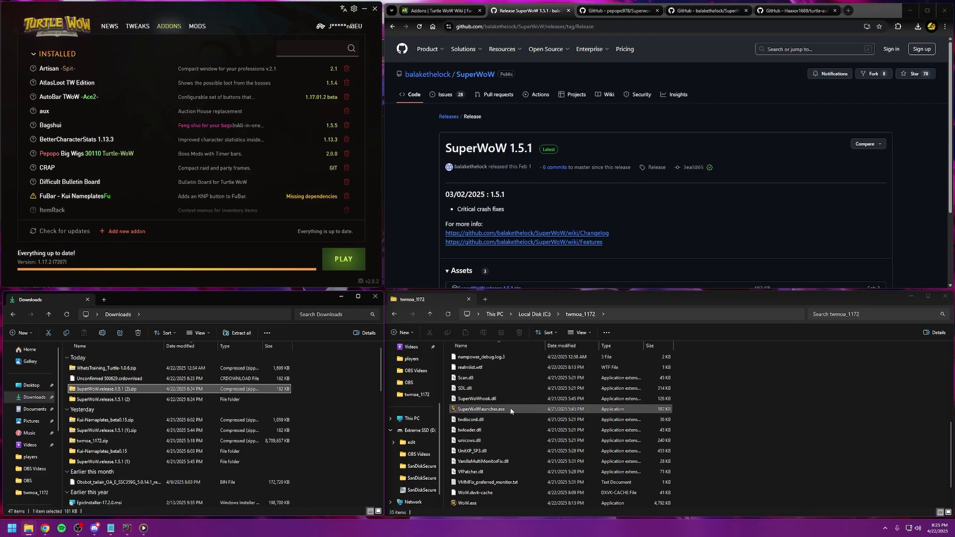
scroll(511, 410, "down", 1)
scroll(510, 411, "up", 4)
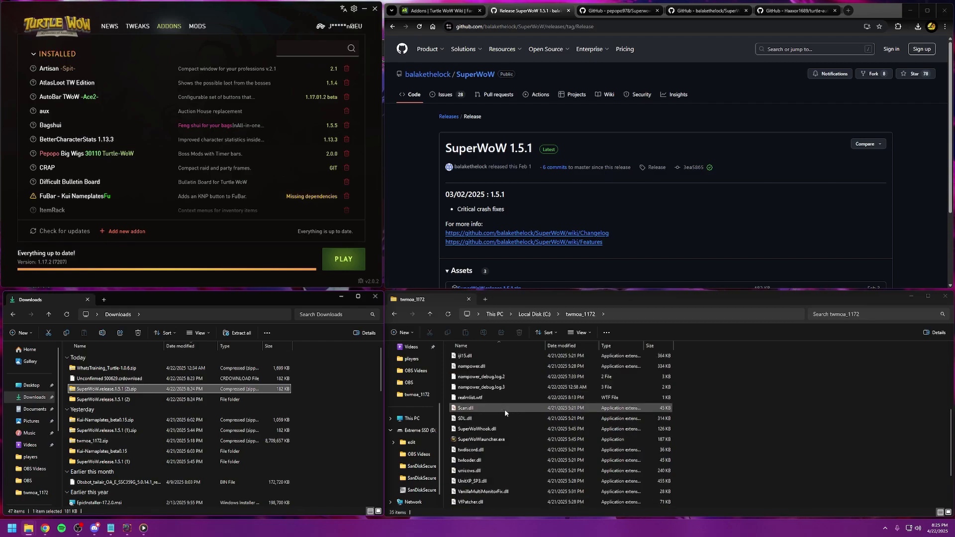
scroll(505, 411, "up", 3)
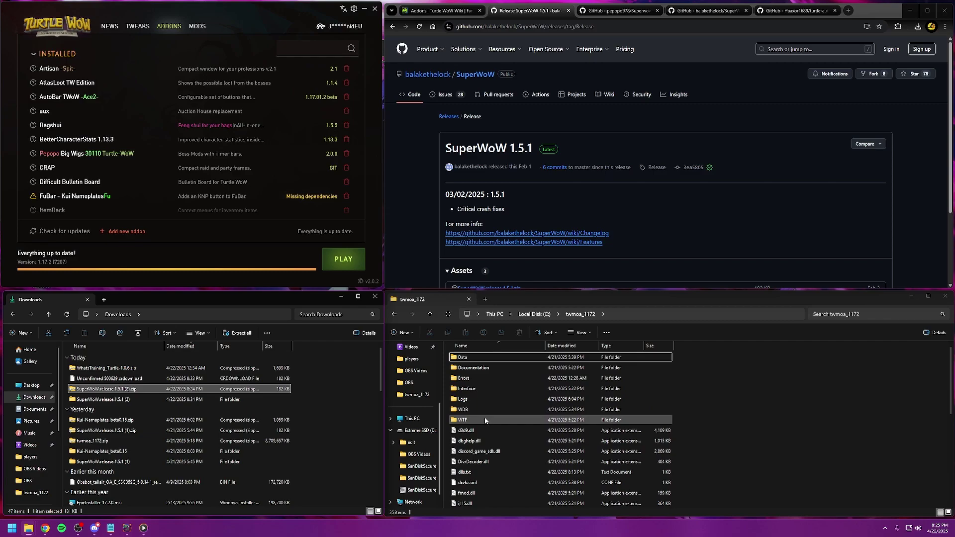
scroll(484, 421, "down", 2)
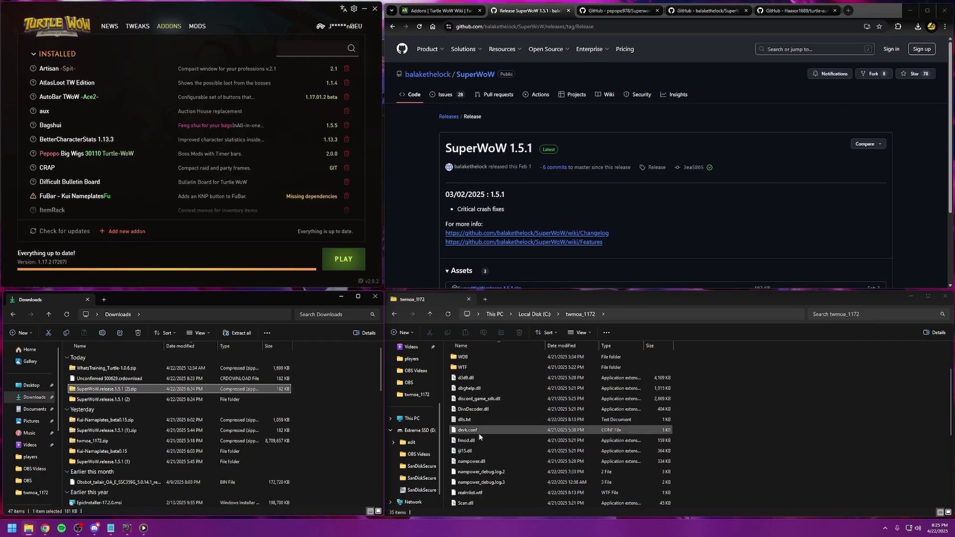
left_click(197, 26)
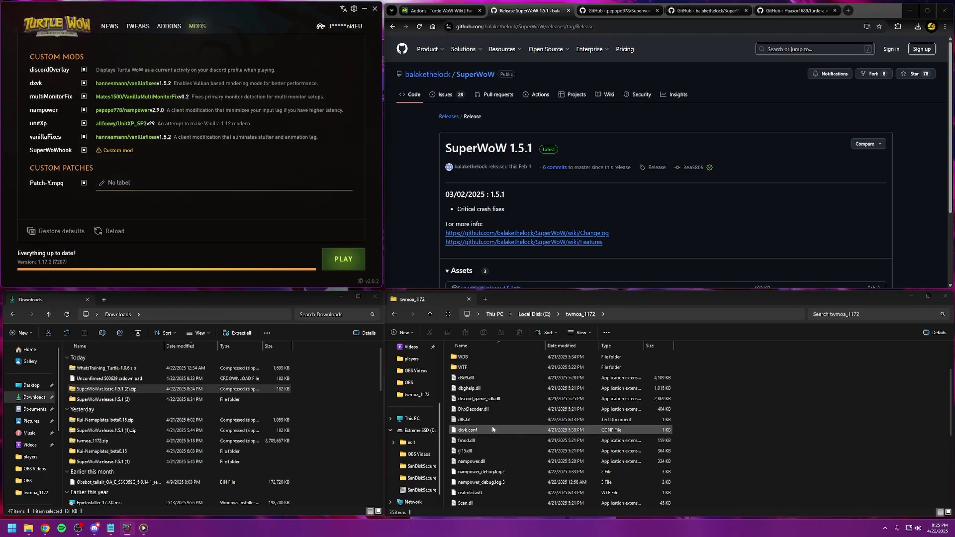
Step: Open dxvk.conf from the twmoa_1172 game folder in Notepad, using that app just this once
double_click(467, 431)
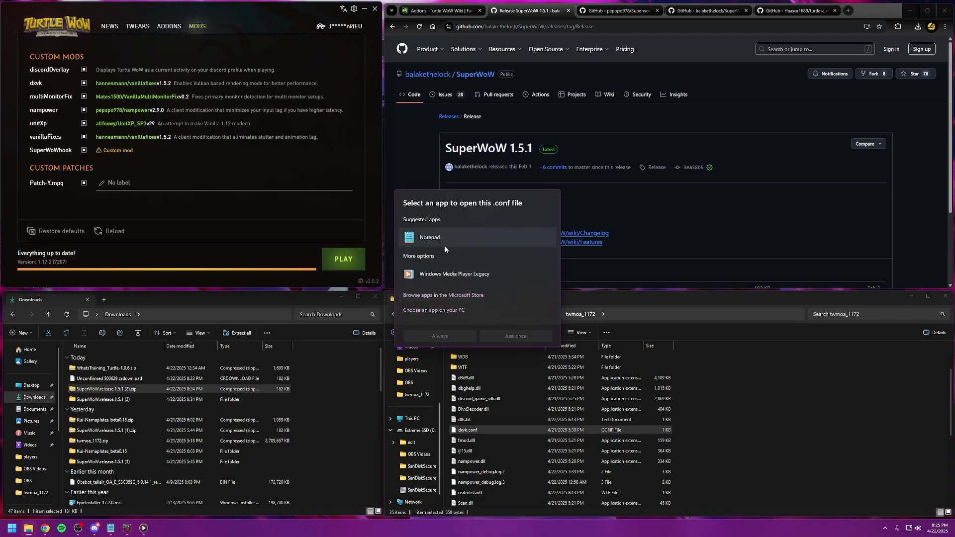
left_click(445, 247)
left_click(510, 337)
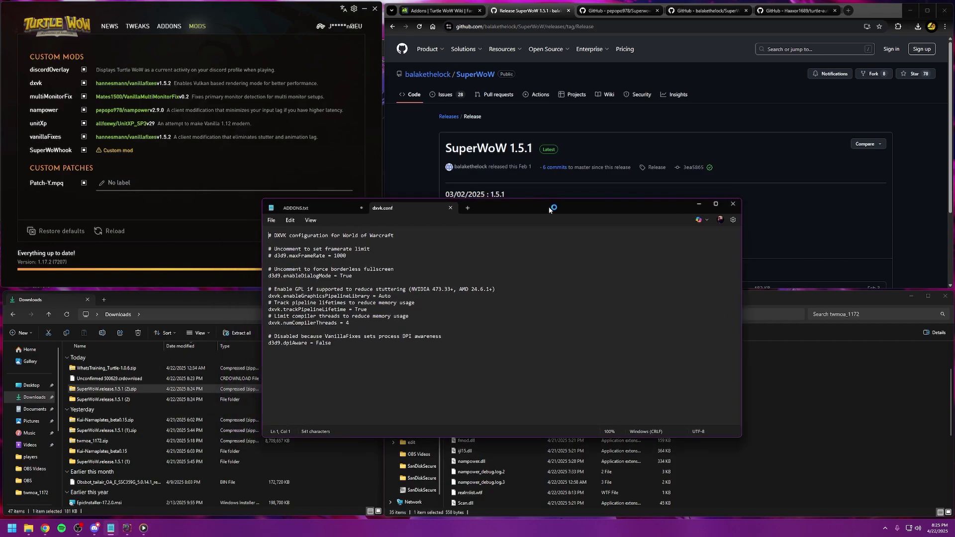
Step: Try commenting out the d3d9.enableDialogMode = True line in dxvk.conf with a #, and restore the line without it
left_click(269, 275)
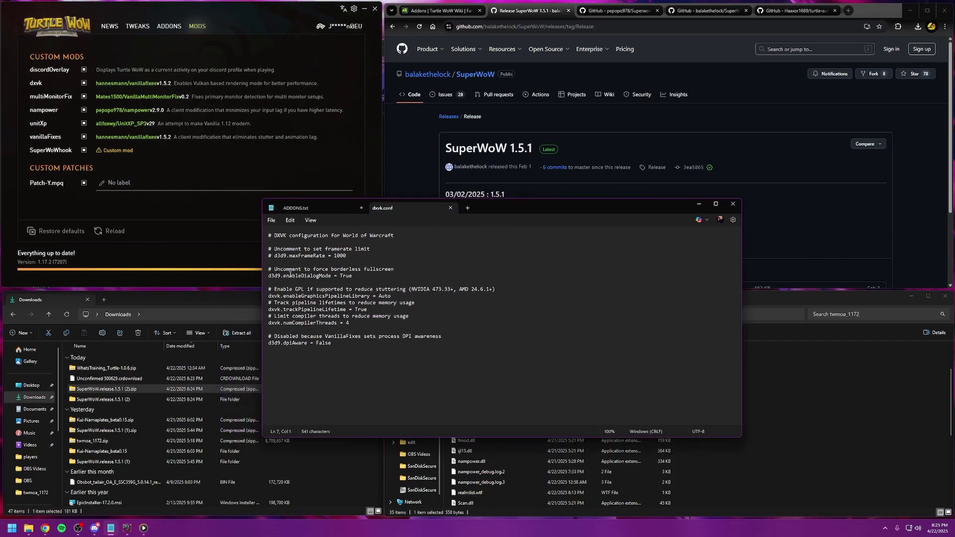
type("#")
key("BackSpace")
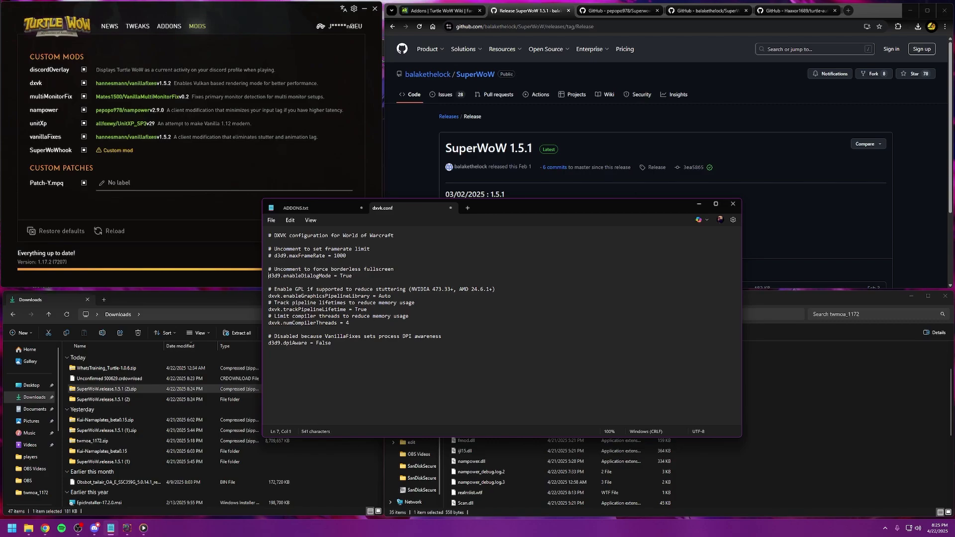
type("#")
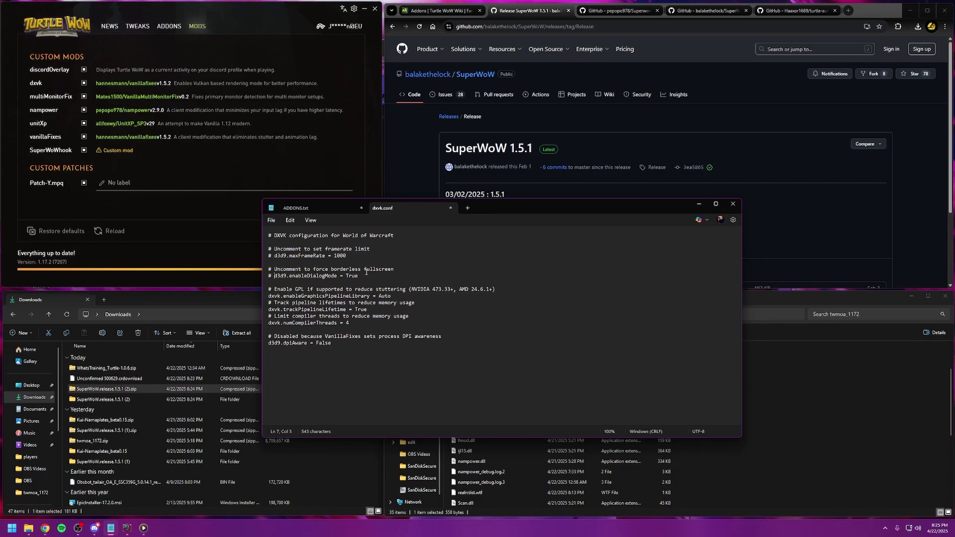
key("BackSpace")
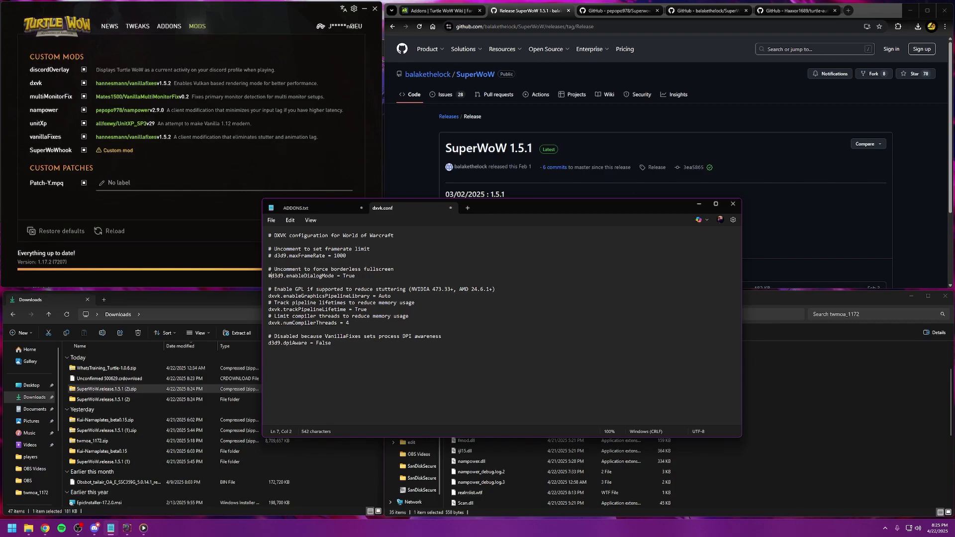
key("BackSpace")
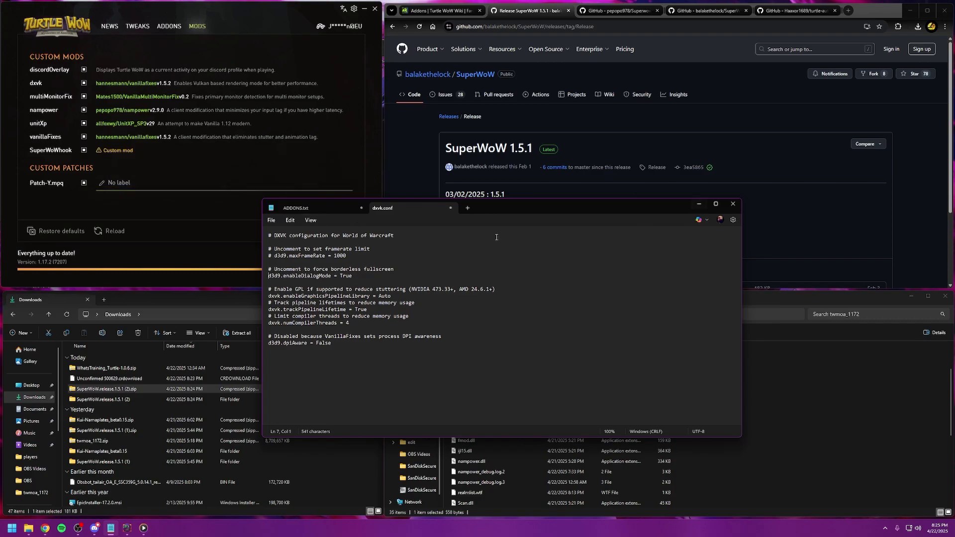
Step: Save dxvk.conf and close the Notepad window
left_click(271, 220)
left_click(289, 281)
left_click(733, 204)
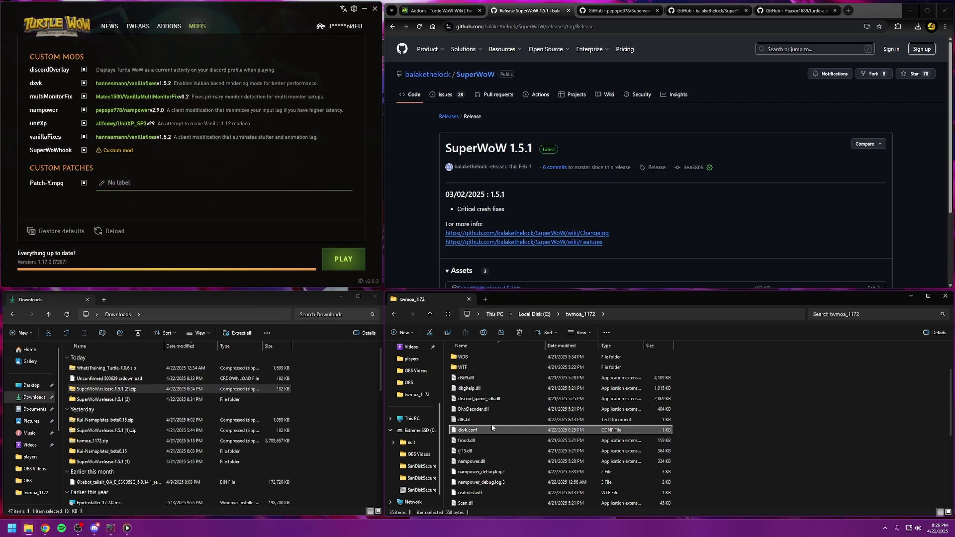
Step: Look through the files in the twmoa_1172 folder and go back from the release page to the main SuperWoW repository page
scroll(490, 427, "down", 2)
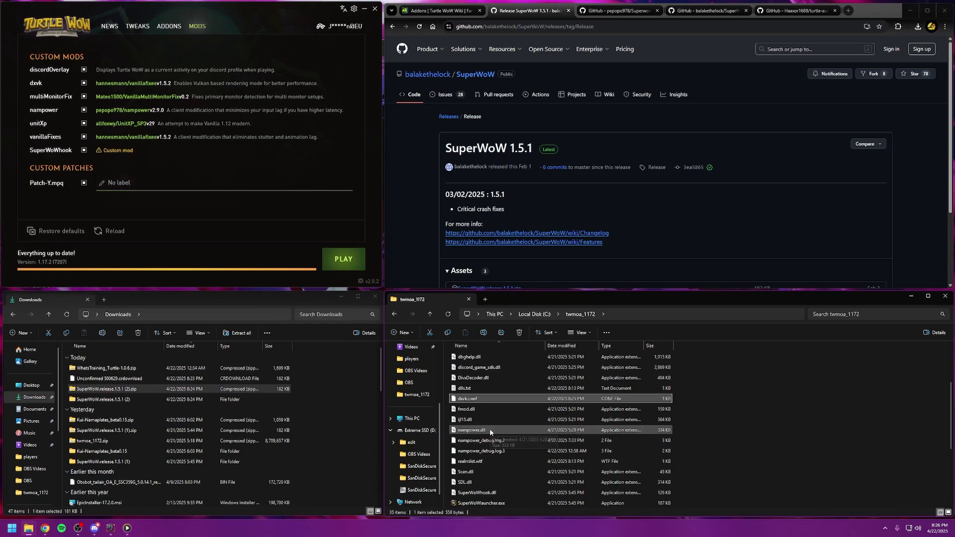
scroll(487, 423, "down", 1)
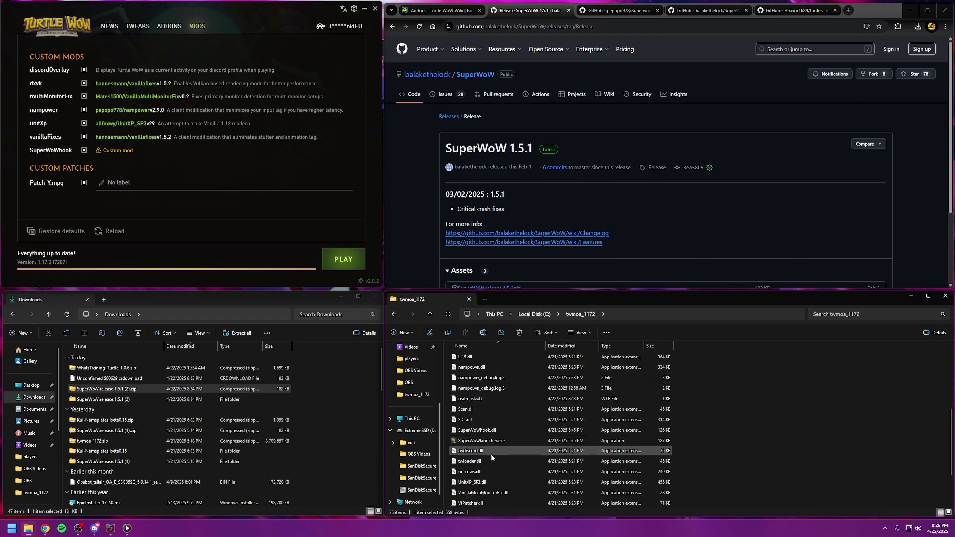
scroll(495, 441, "up", 5)
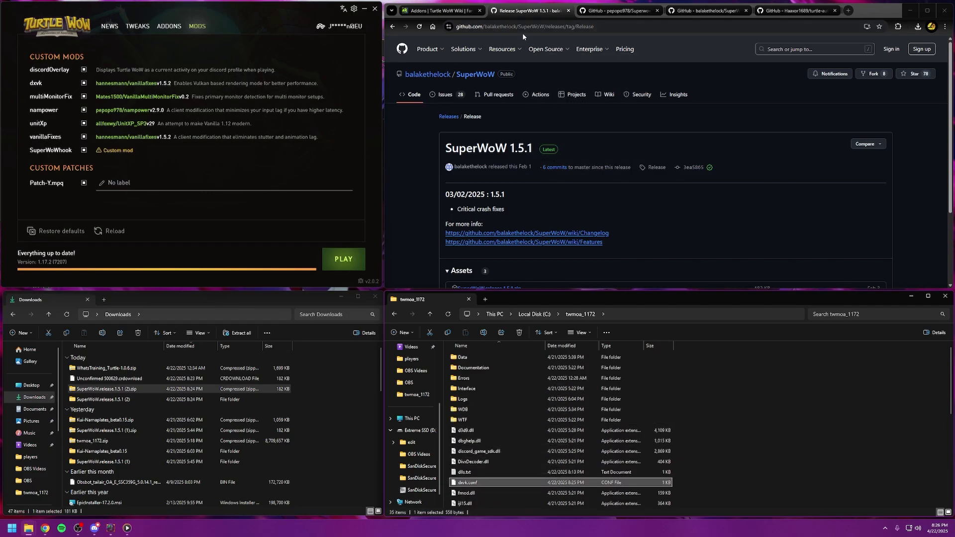
left_click(394, 27)
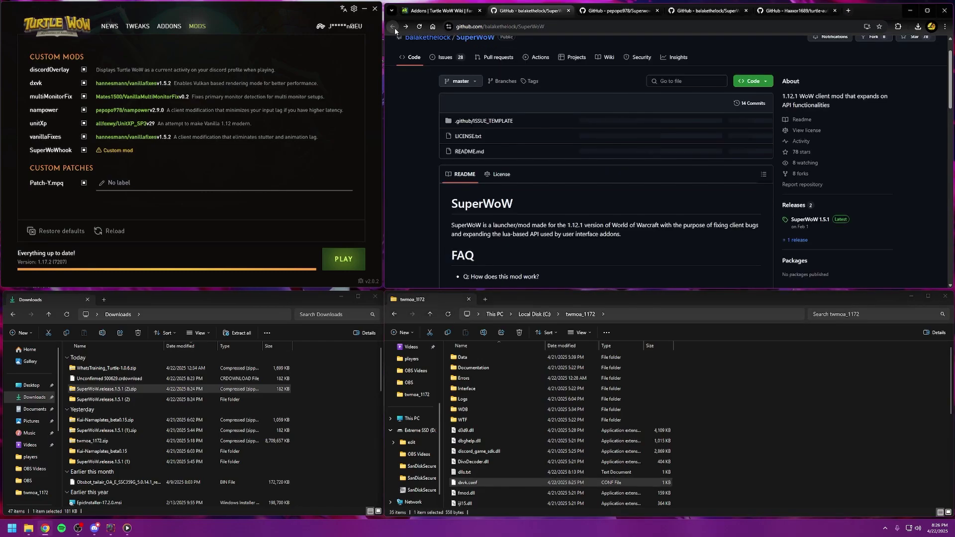
scroll(845, 125, "up", 2)
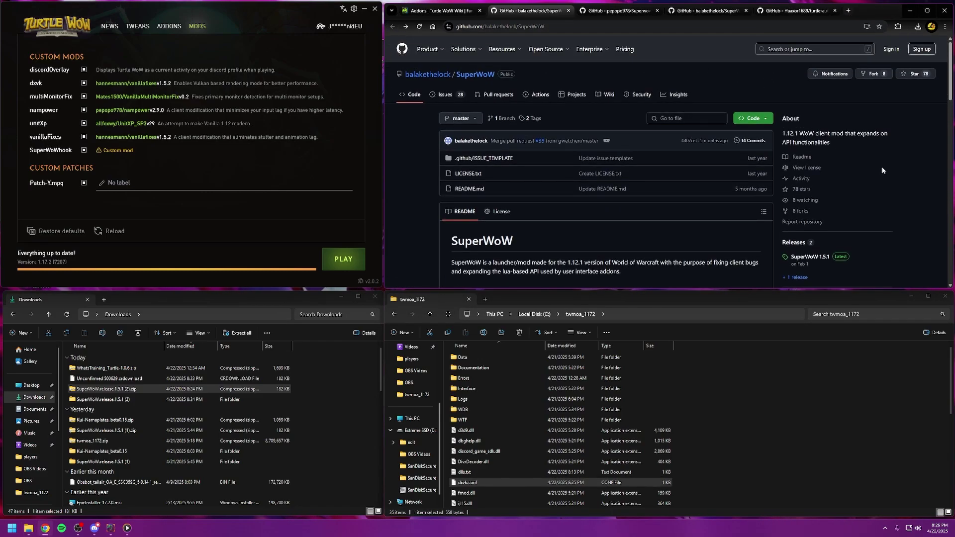
Step: Search the Turtle WoW Wiki addons page for "superapi" and open the SuperAPI addon's GitHub page
key("ctrl+shift+Tab")
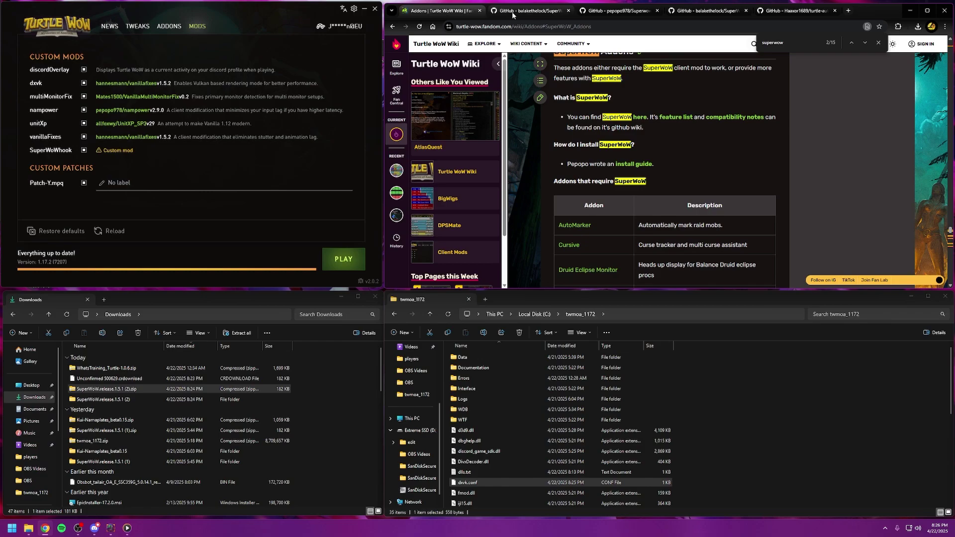
key("ctrl+Tab")
key("ctrl+shift+Tab")
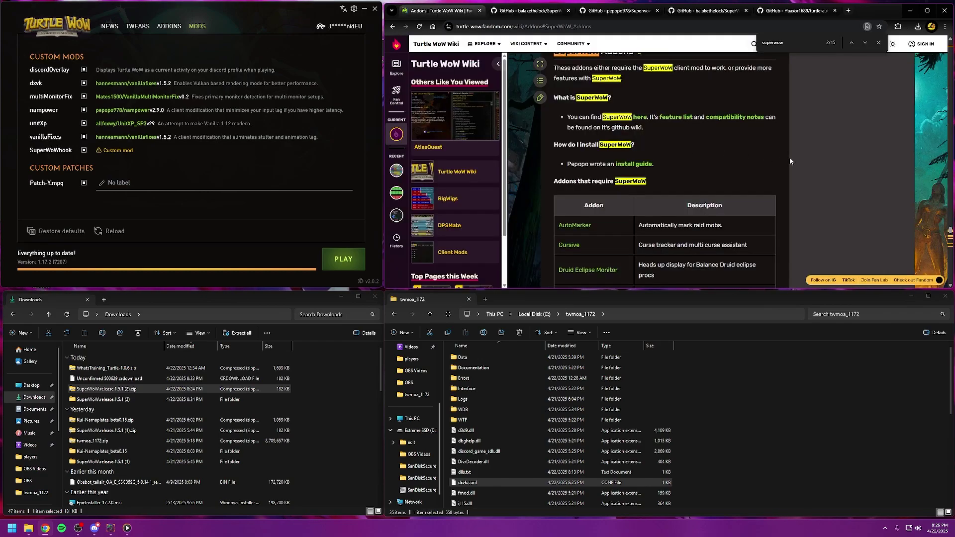
key("ctrl+f")
key("BackSpace")
type("superapi")
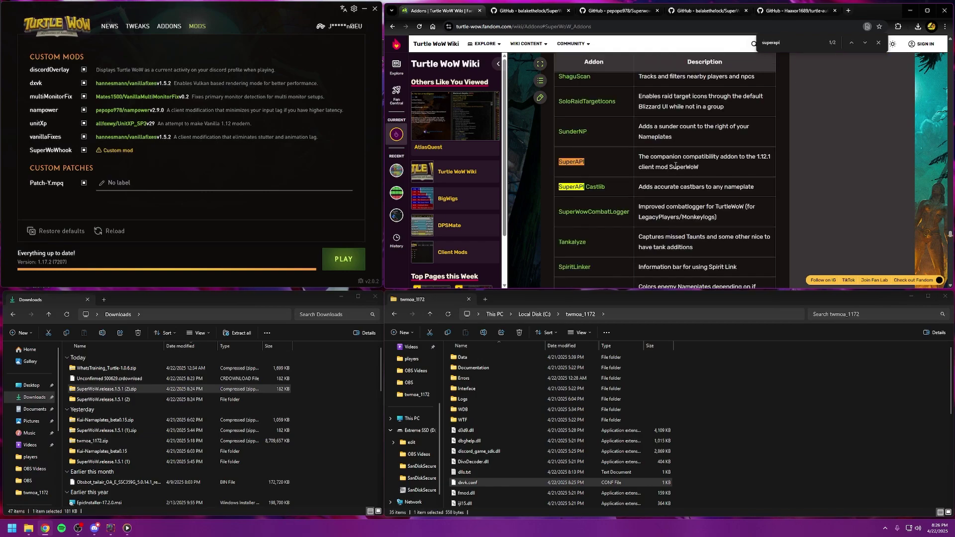
left_click(572, 163)
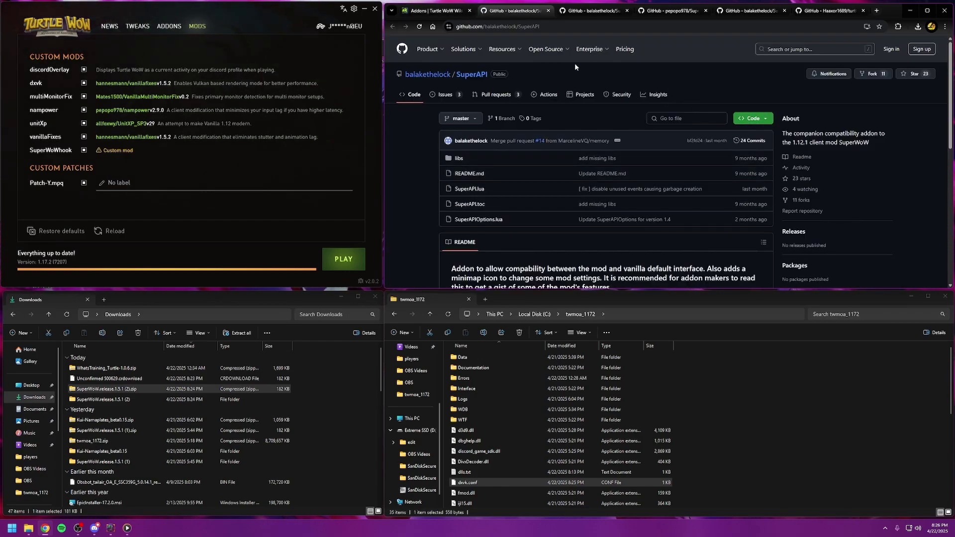
Step: Close the SuperAPI, SuperwowInstallation and both SuperWoW GitHub pages, keeping the wiki and turtle-autologin pages open
left_click(548, 10)
left_click(542, 13)
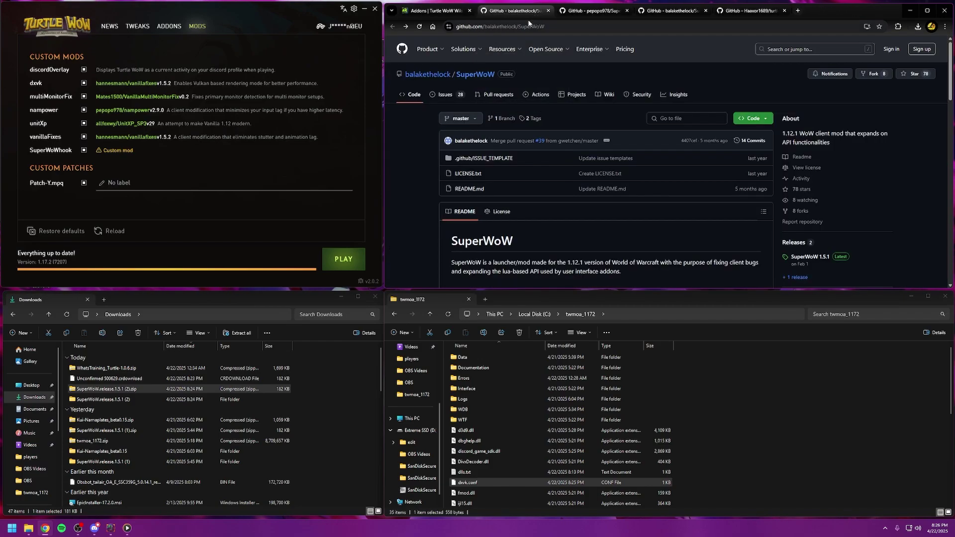
left_click(548, 10)
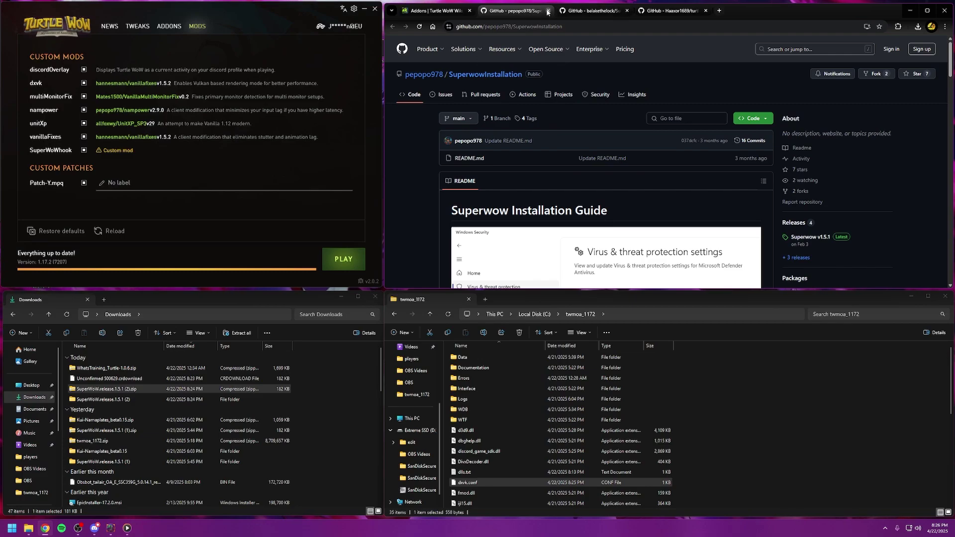
left_click(547, 10)
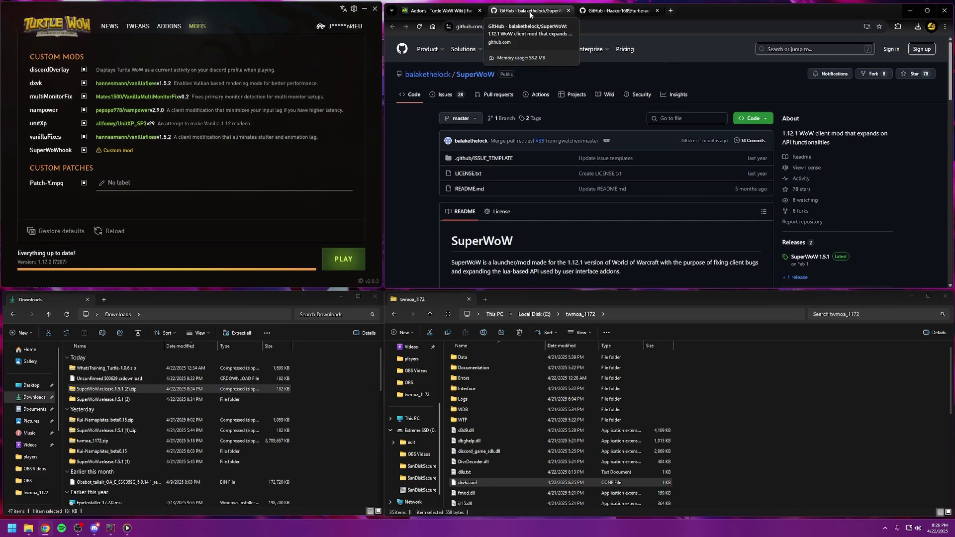
left_click(616, 11)
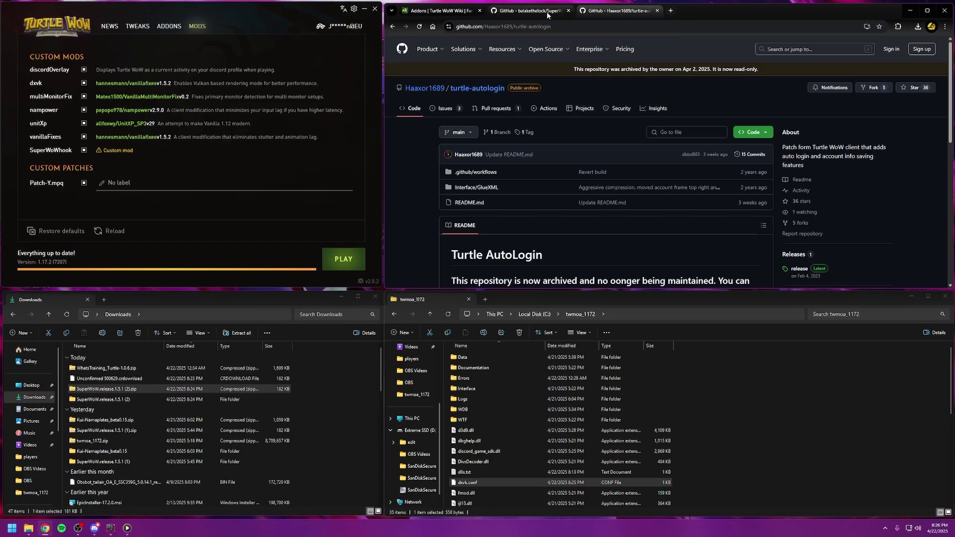
left_click(547, 12)
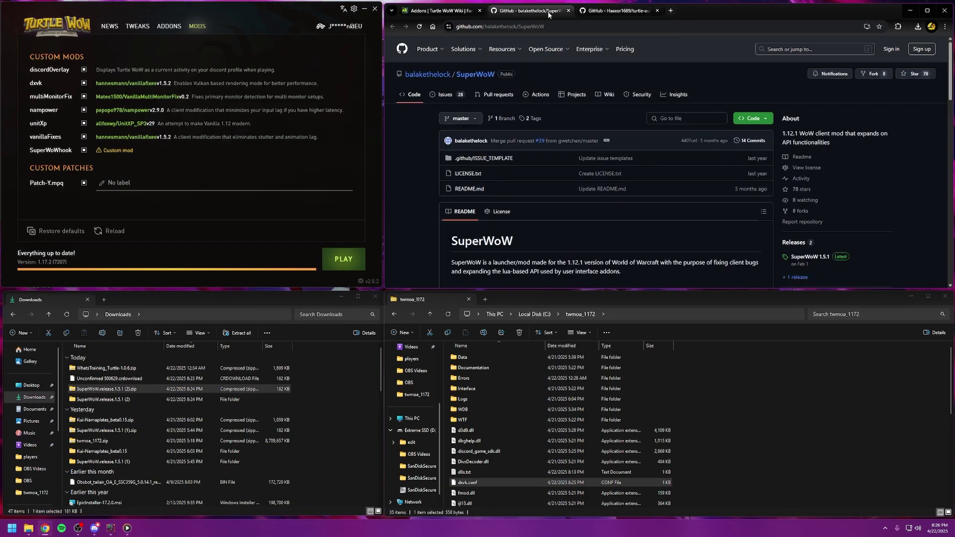
left_click(568, 10)
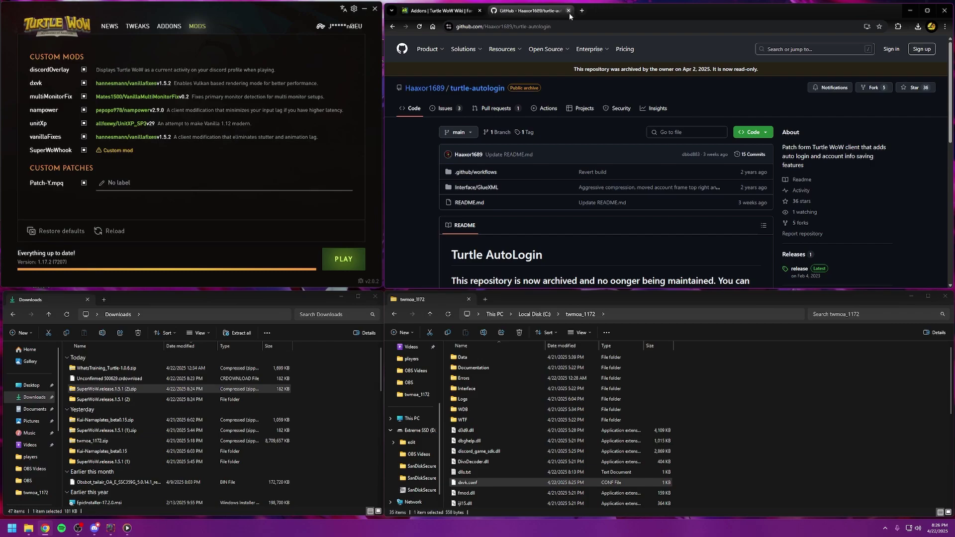
Step: Search the wiki addons page for "whatstraining" and open the WhatsTraining_Turtle addon's GitHub page
left_click(438, 10)
double_click(776, 43)
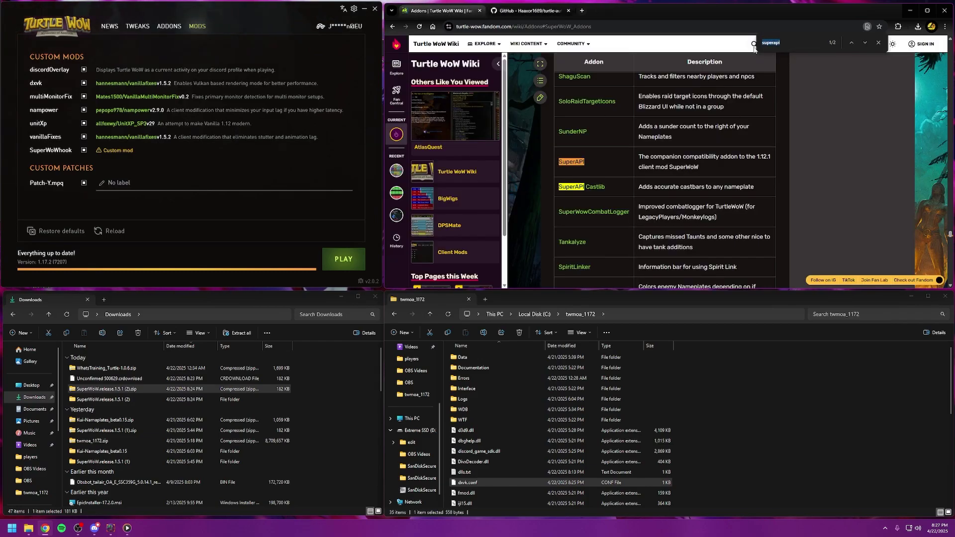
type("whats")
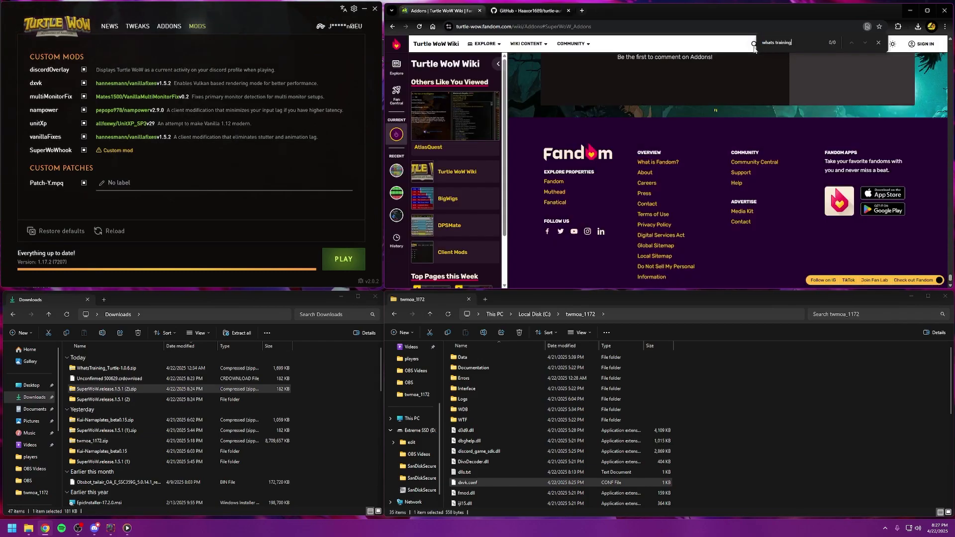
type("trainin")
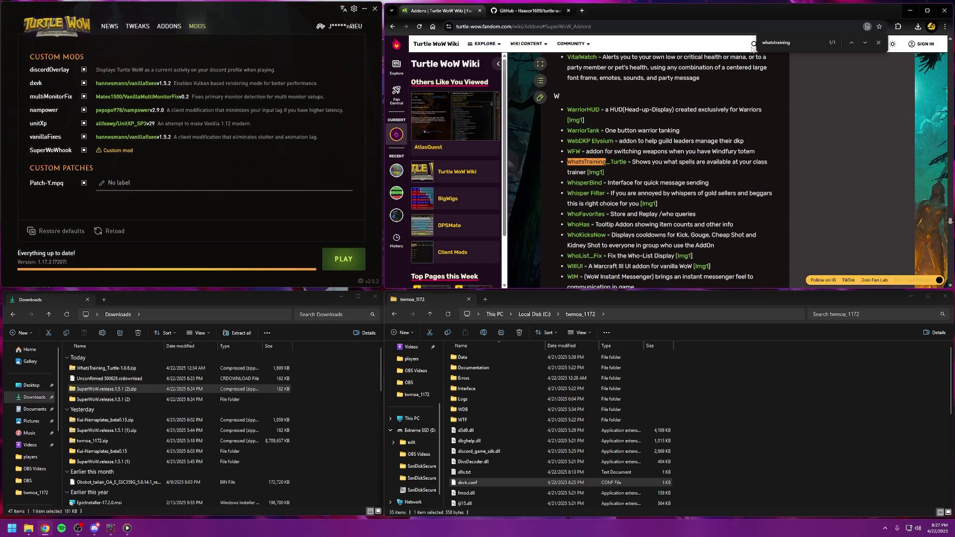
left_click(610, 164)
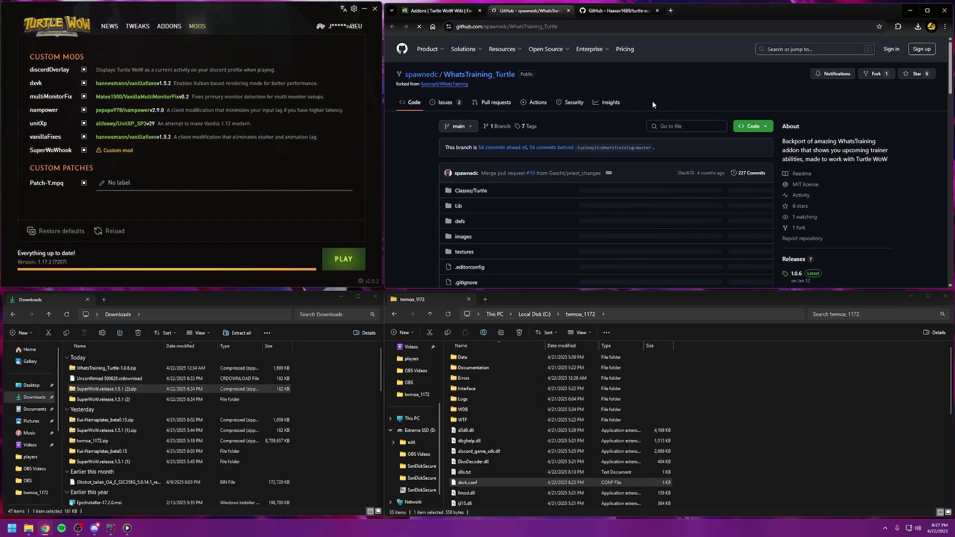
Step: Download the source code zip of WhatsTraining_Turtle release 1.0.6 to Downloads as WhatsTraining_Turtle-1.0.6 (1).zip and close the release page
scroll(826, 196, "down", 2)
scroll(821, 196, "up", 2)
scroll(822, 196, "down", 2)
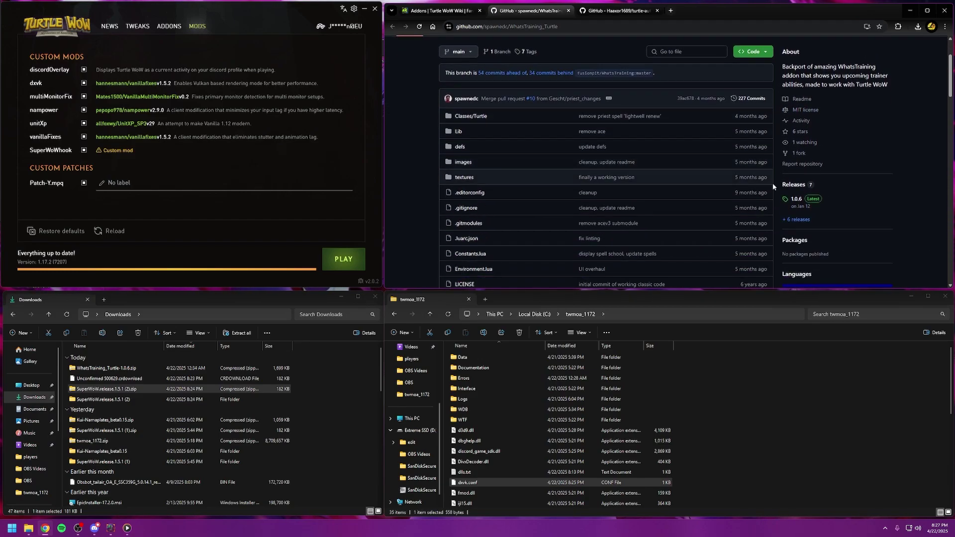
left_click(795, 191)
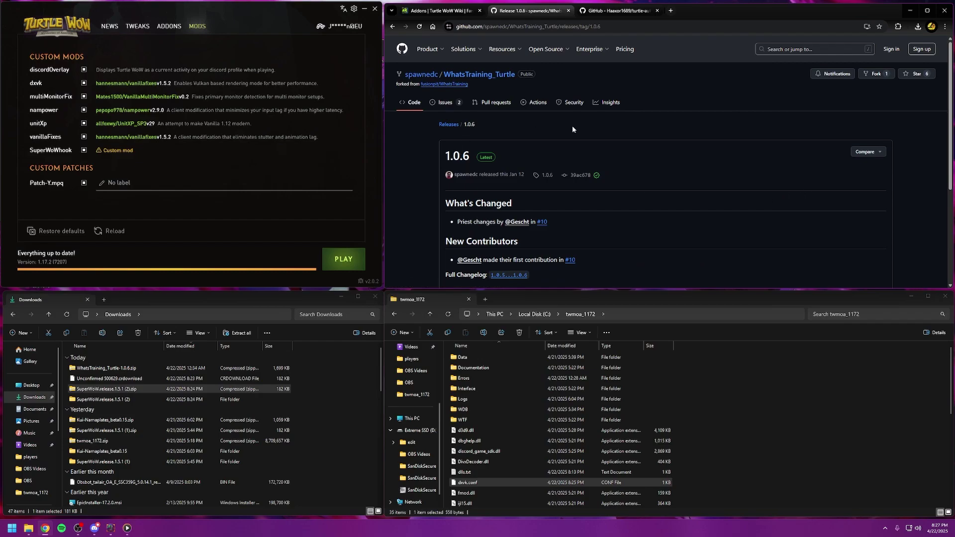
scroll(547, 159, "down", 2)
scroll(515, 198, "down", 1)
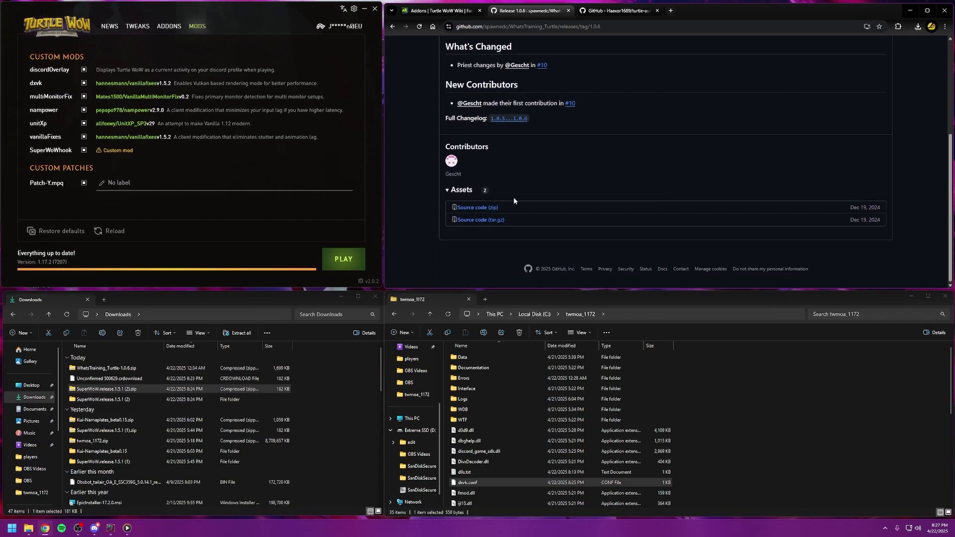
left_click(487, 212)
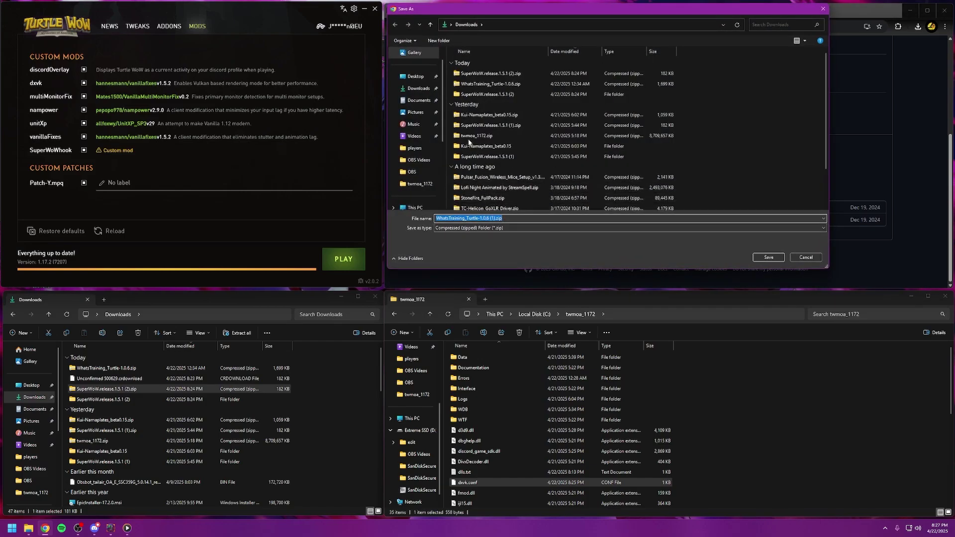
left_click(768, 257)
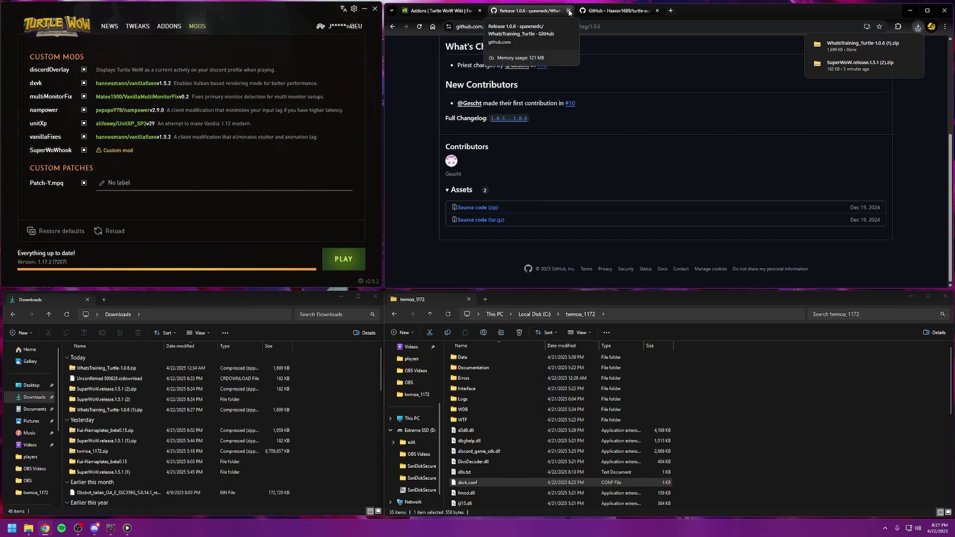
left_click(570, 11)
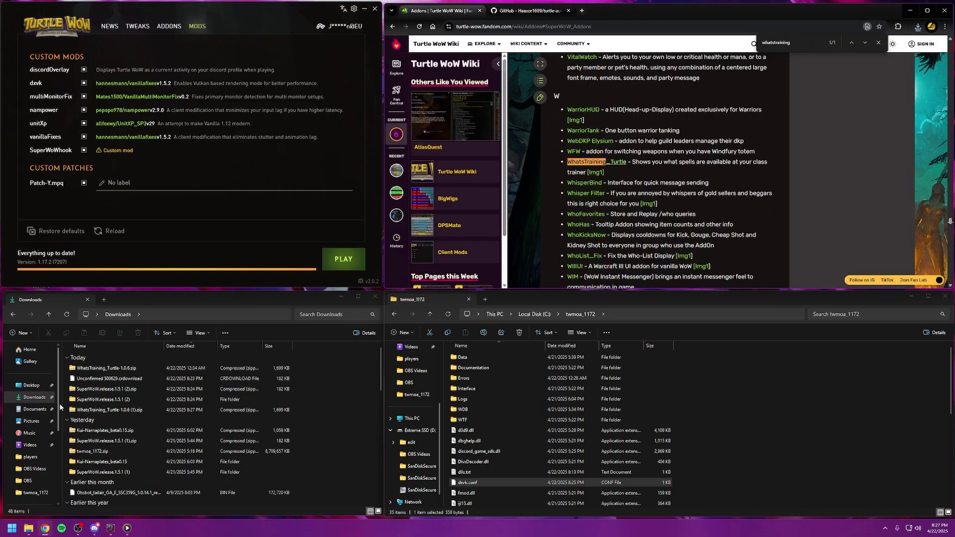
Step: Choose C:\twmoa_1172\Interface\AddOns as the extraction destination for WhatsTraining_Turtle-1.0.6.zip, and cancel without extracting
right_click(108, 368)
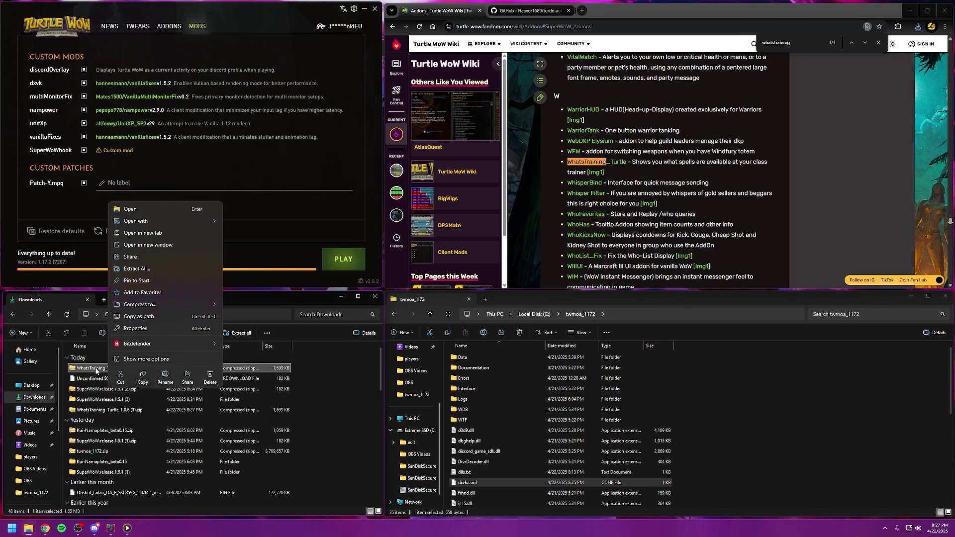
left_click(142, 269)
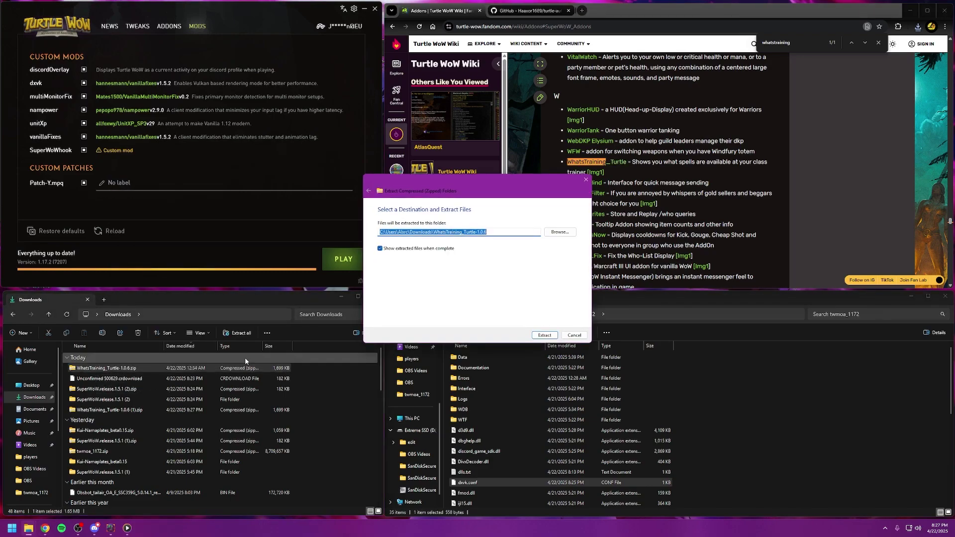
left_click(559, 232)
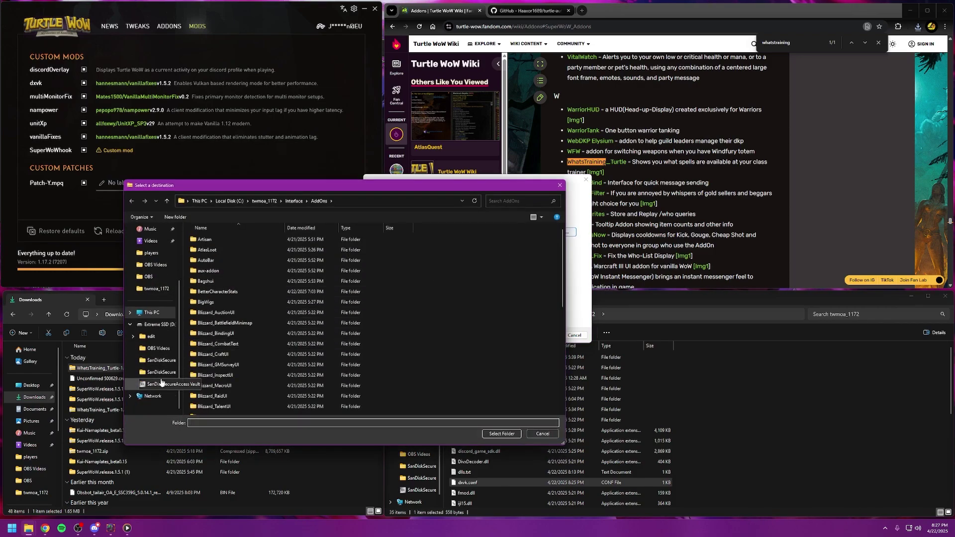
left_click(152, 312)
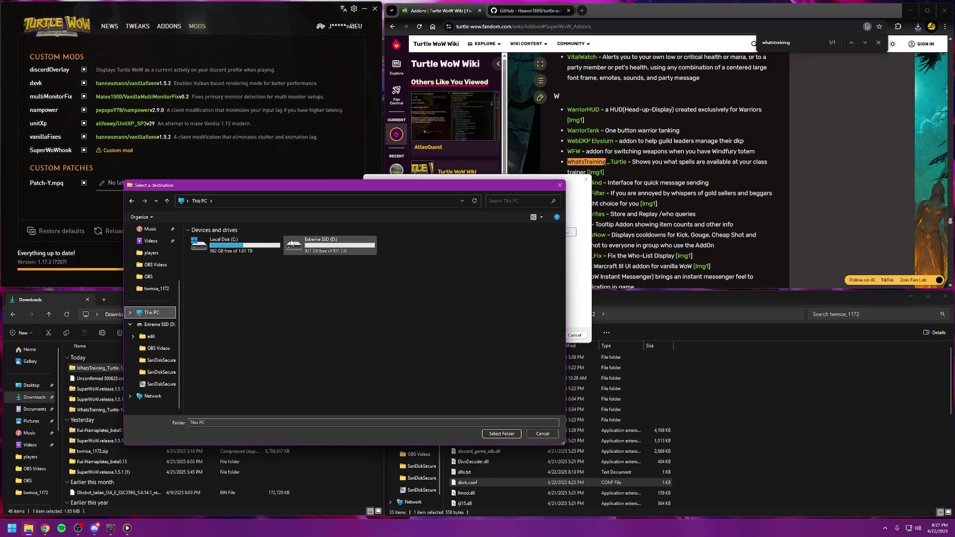
double_click(260, 246)
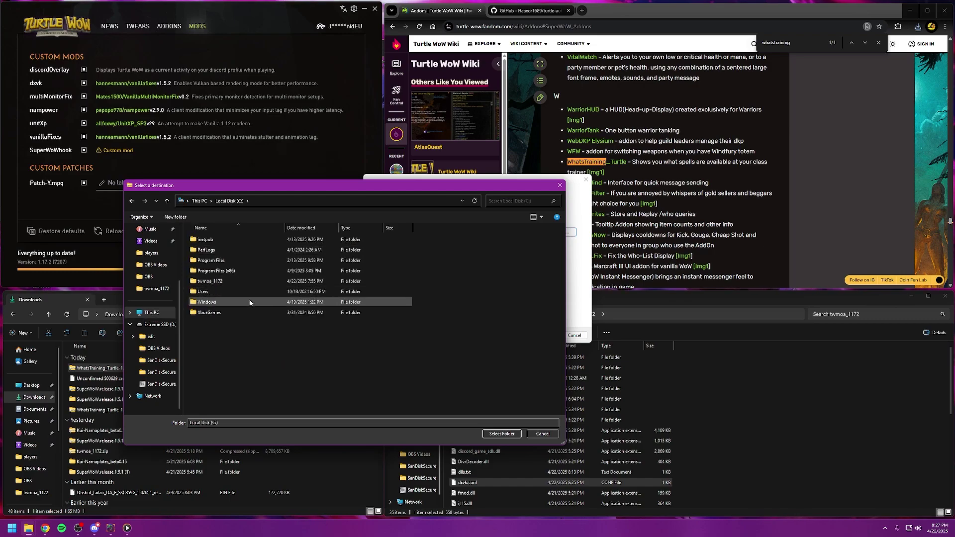
double_click(219, 281)
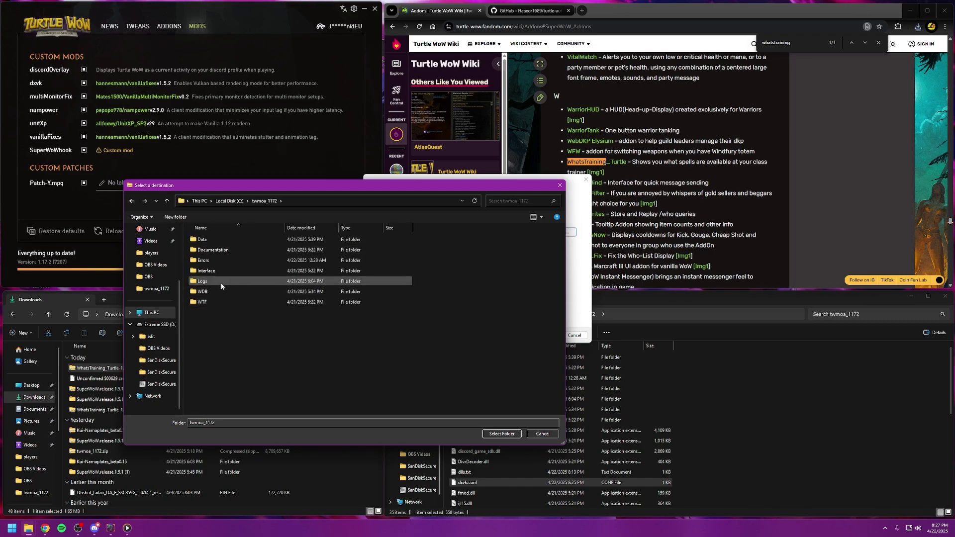
double_click(213, 271)
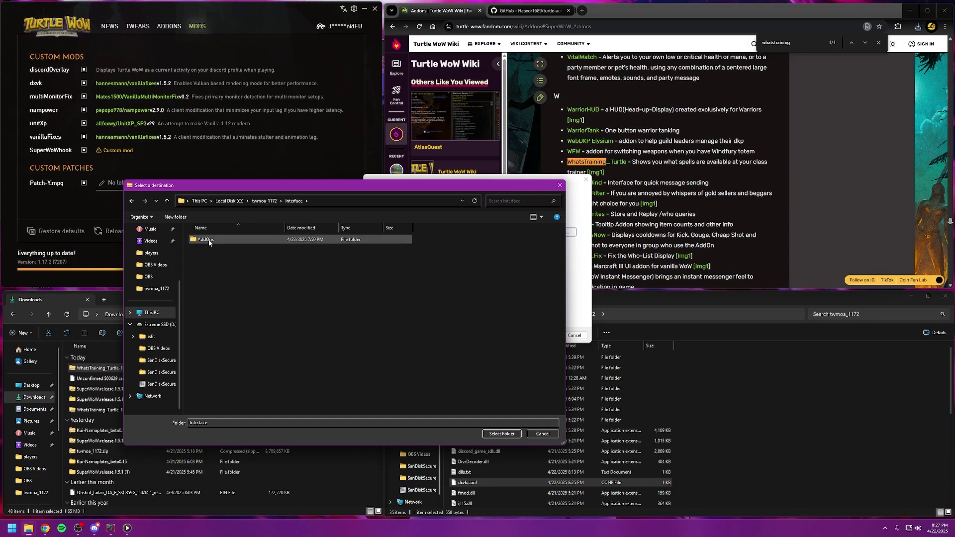
left_click(208, 240)
left_click(501, 434)
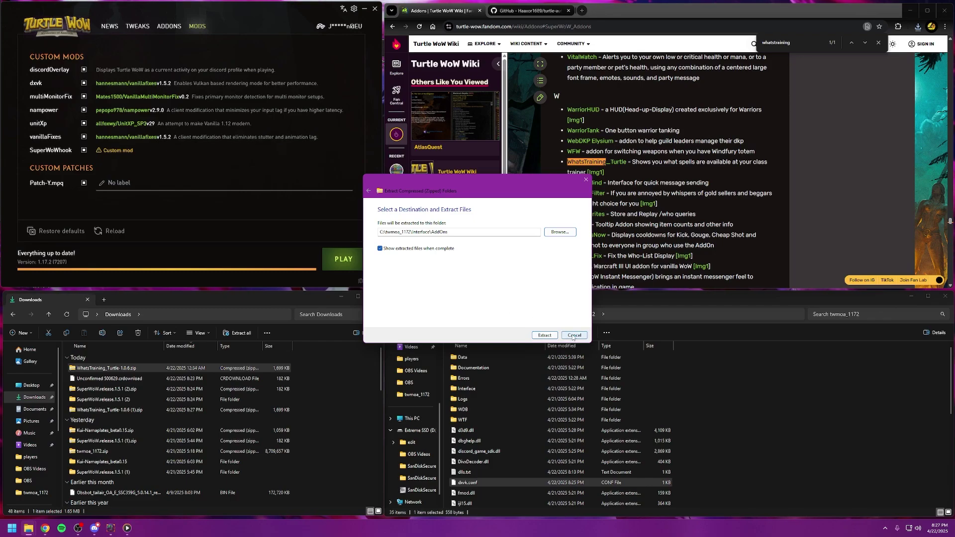
left_click(567, 337)
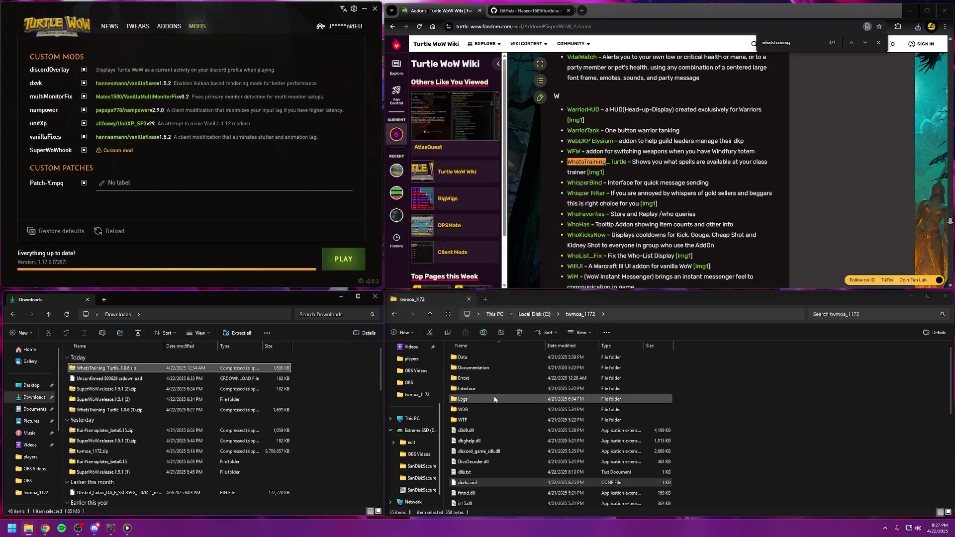
Step: Open the Interface\AddOns folder in twmoa_1172 and look through the installed addon folders, including SuperAPI and WhatsTraining_Turtle
scroll(493, 399, "down", 2)
scroll(493, 403, "up", 2)
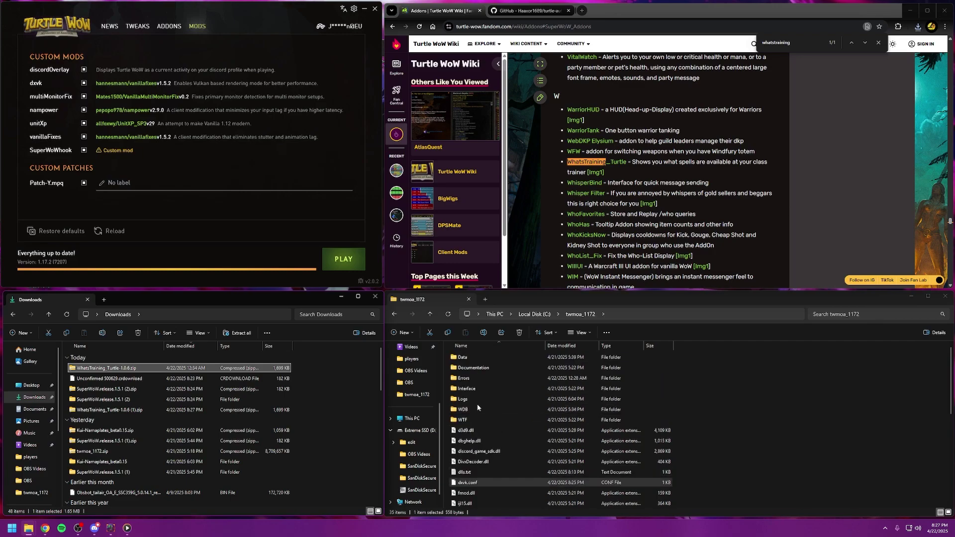
double_click(470, 389)
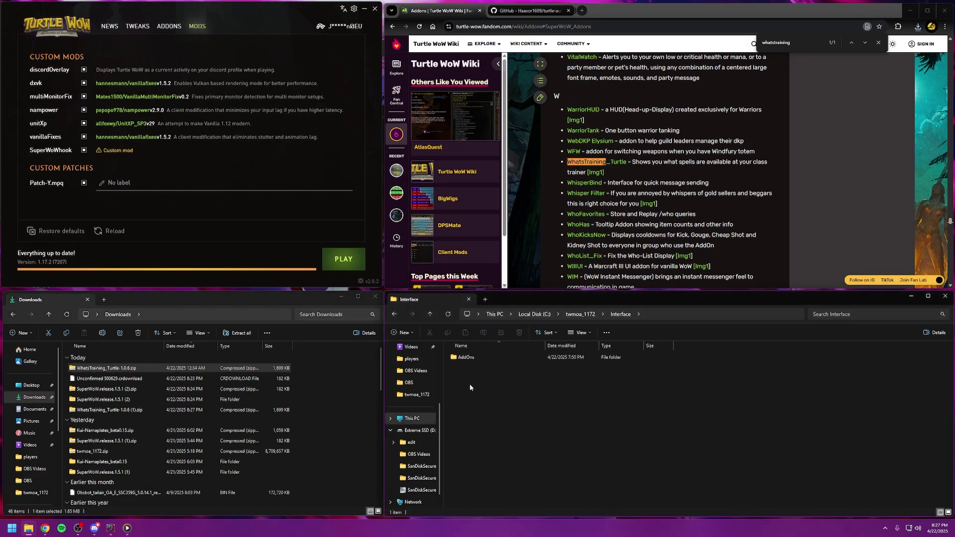
double_click(472, 359)
scroll(475, 408, "down", 8)
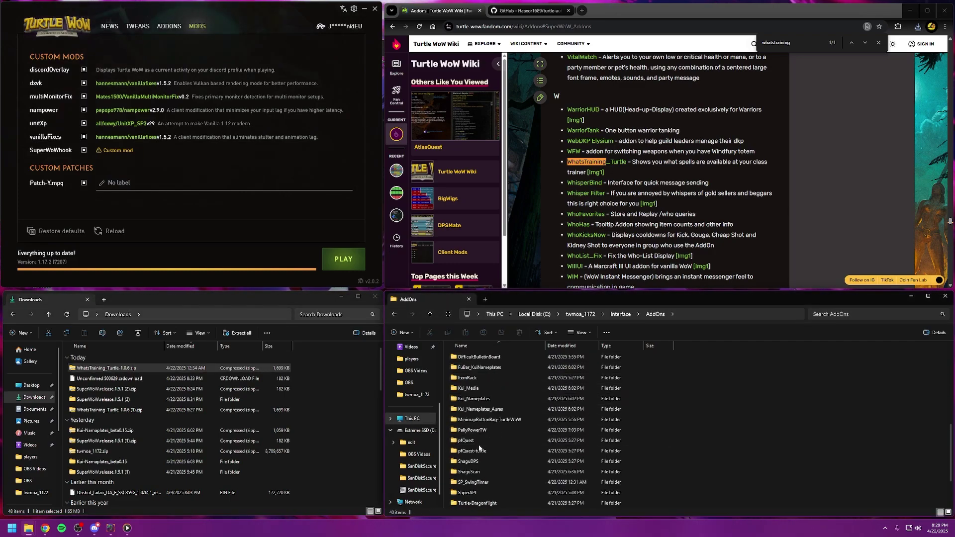
right_click(465, 442)
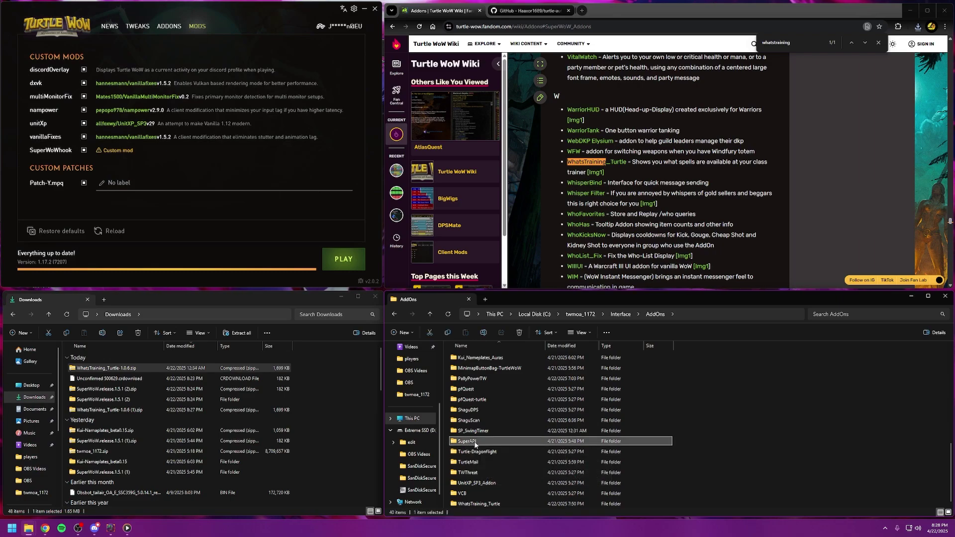
left_click(820, 426)
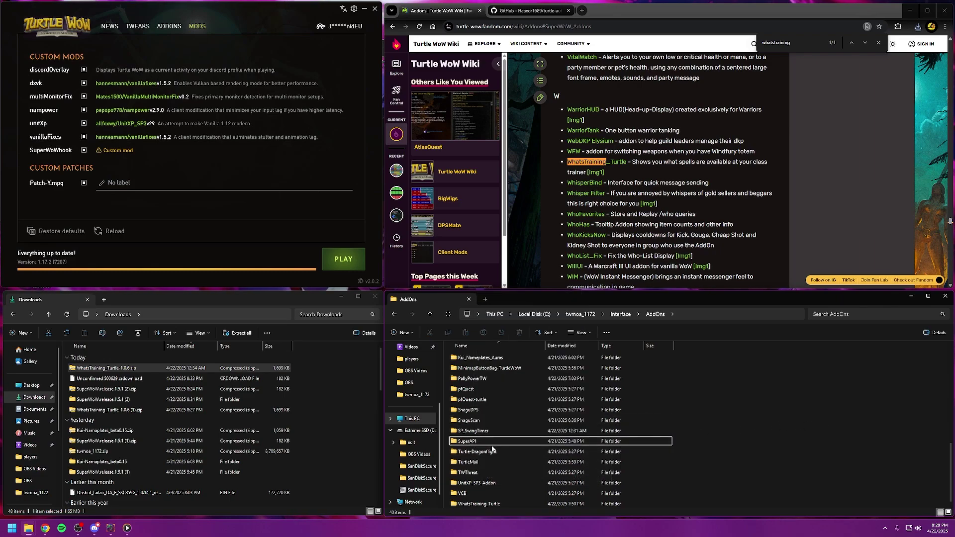
mouse_move(491, 445)
left_click(582, 332)
left_click(593, 332)
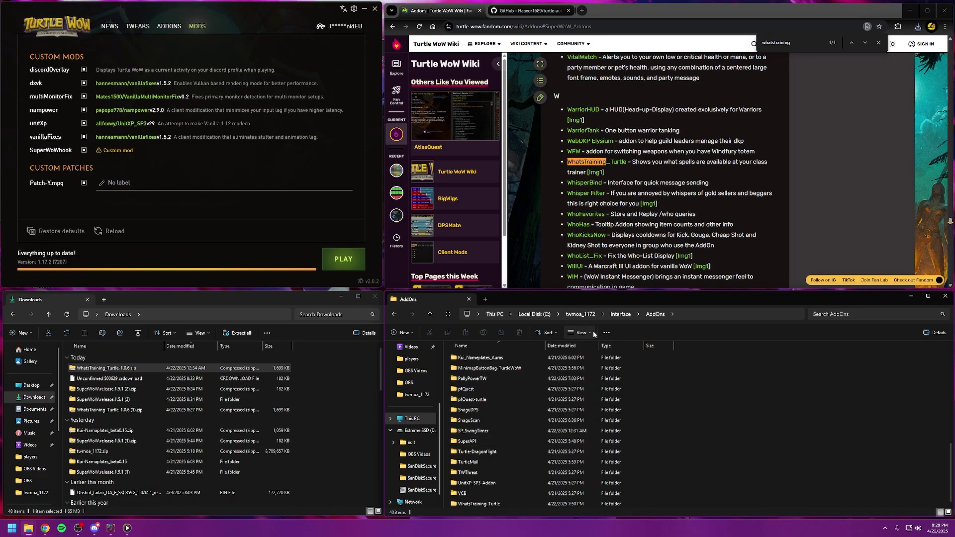
left_click(584, 332)
left_click(519, 424)
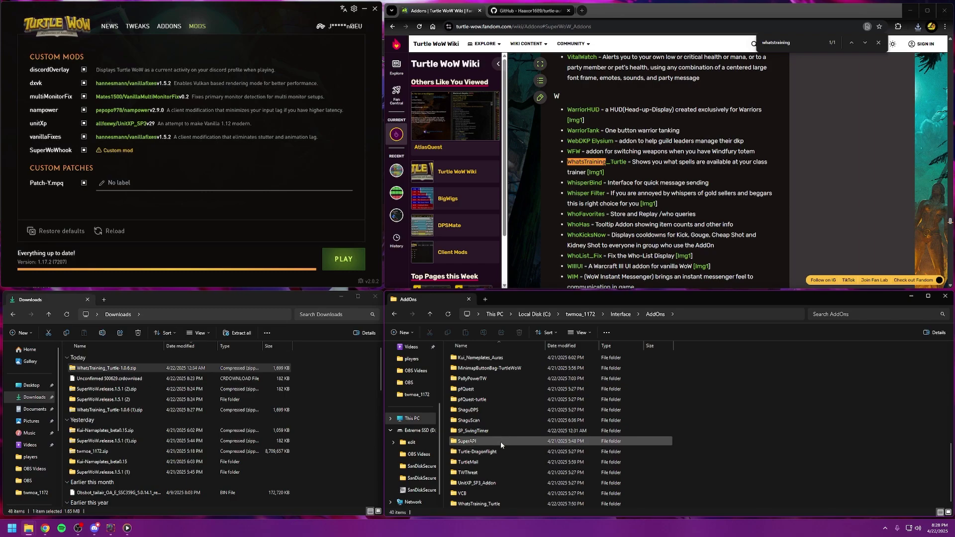
Step: Go back to the twmoa_1172 game folder and look through its mod files and folders
left_click(394, 313)
left_click(395, 314)
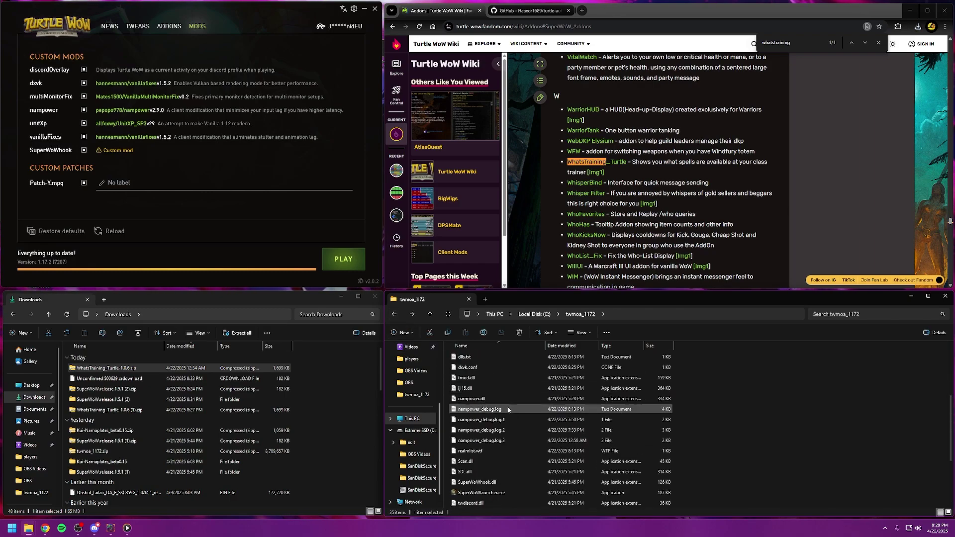
scroll(472, 412, "down", 6)
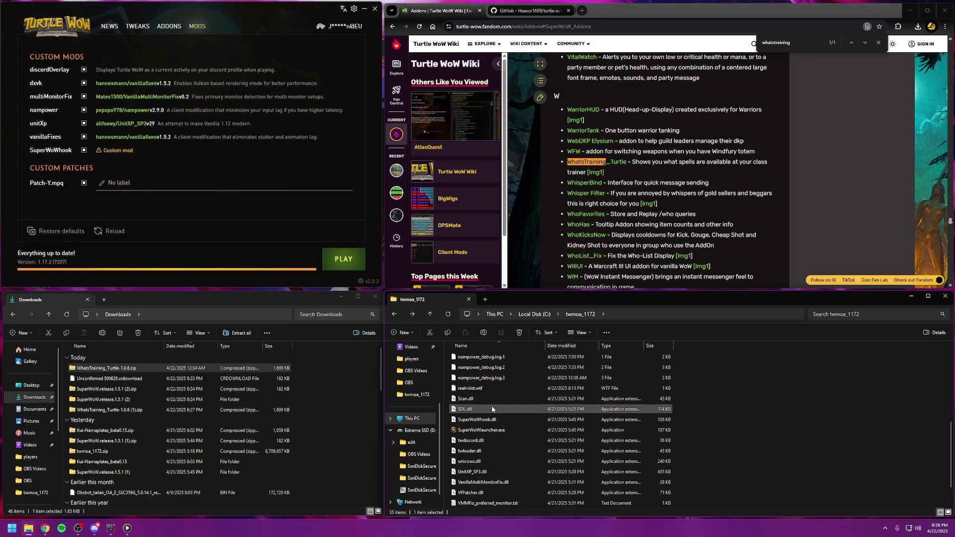
scroll(502, 428, "up", 3)
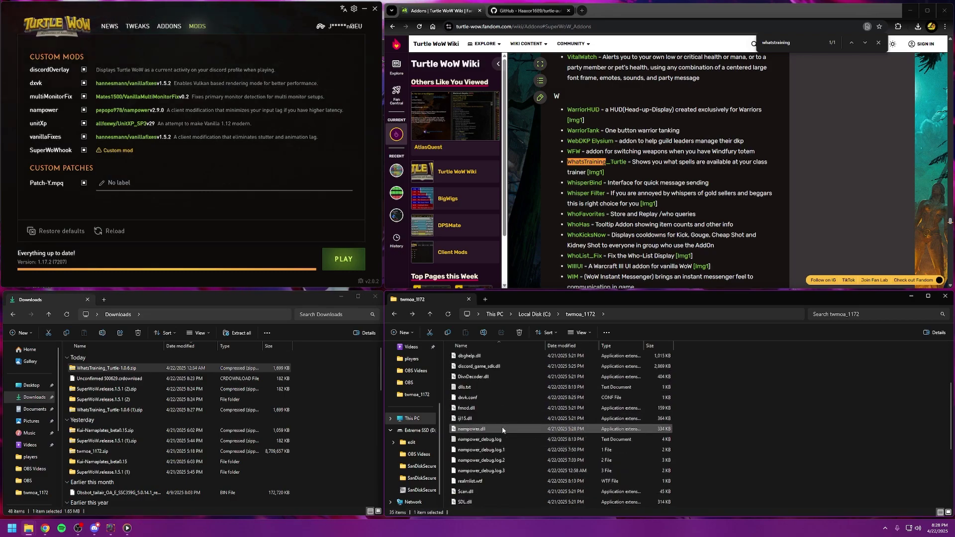
scroll(503, 429, "up", 3)
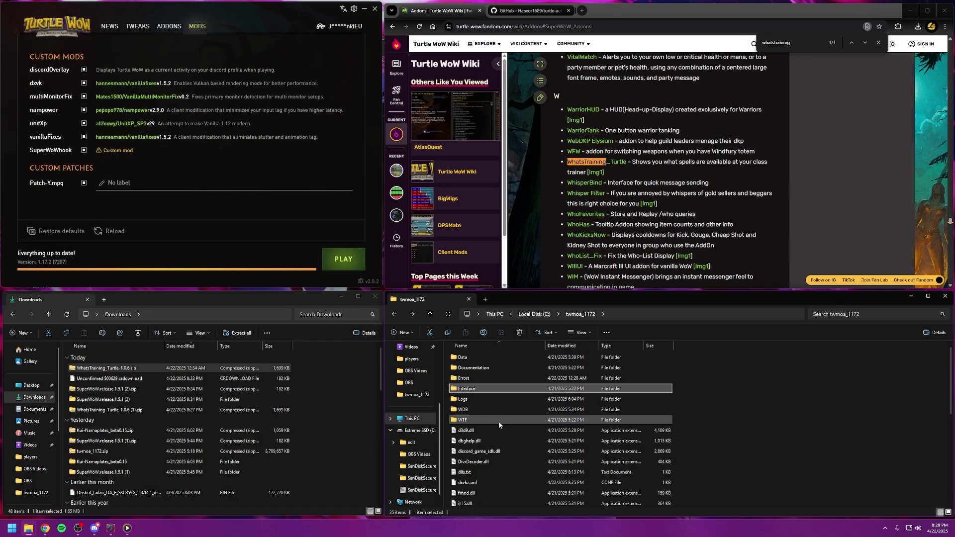
Step: Switch to the turtle-autologin GitHub page and read its README down to the installation section
left_click(527, 10)
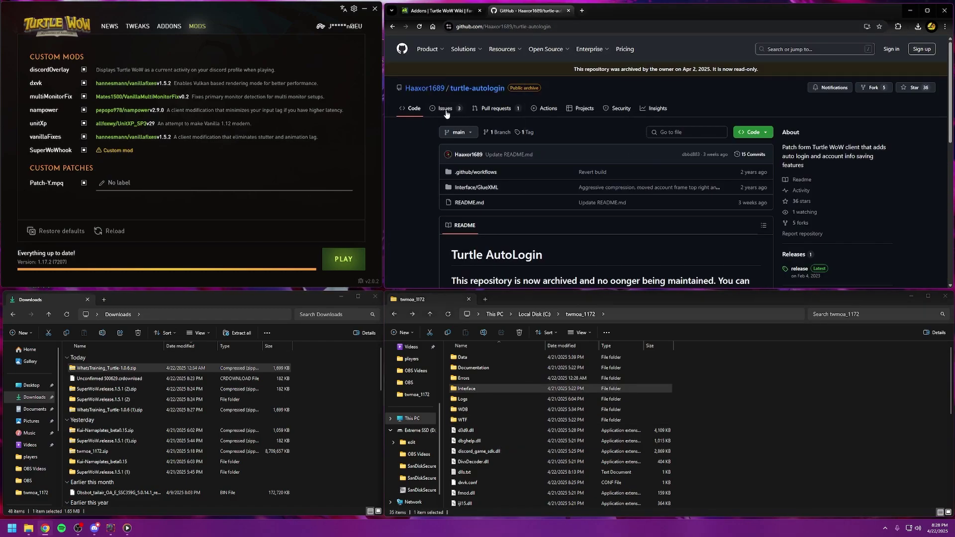
scroll(494, 153, "down", 1)
scroll(494, 154, "down", 5)
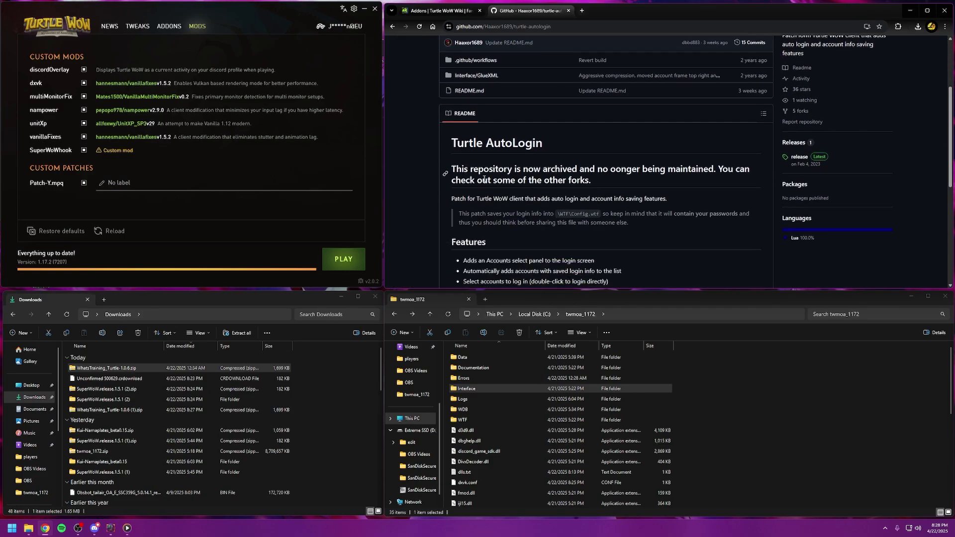
scroll(549, 171, "down", 2)
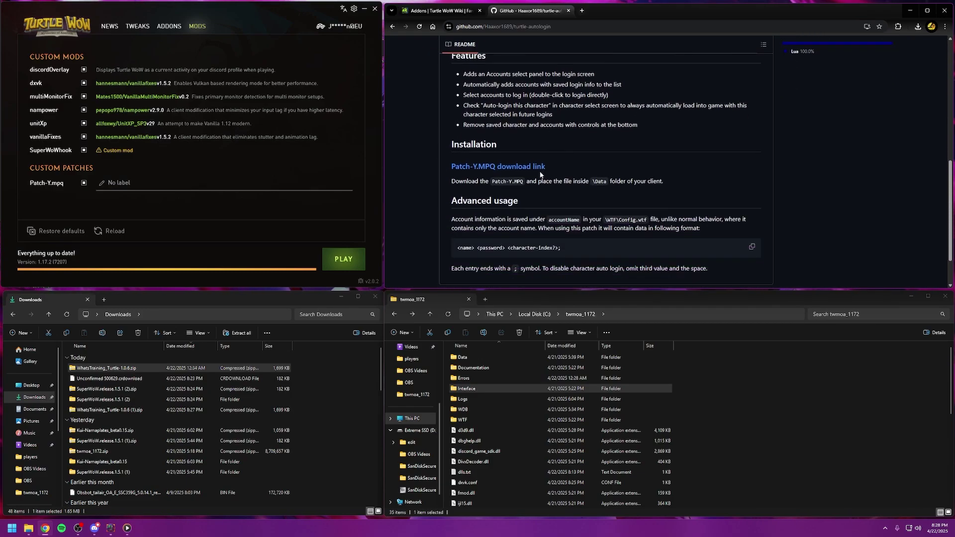
Step: Show the launcher's addons list, launch the game and log in with the saved account
left_click(168, 26)
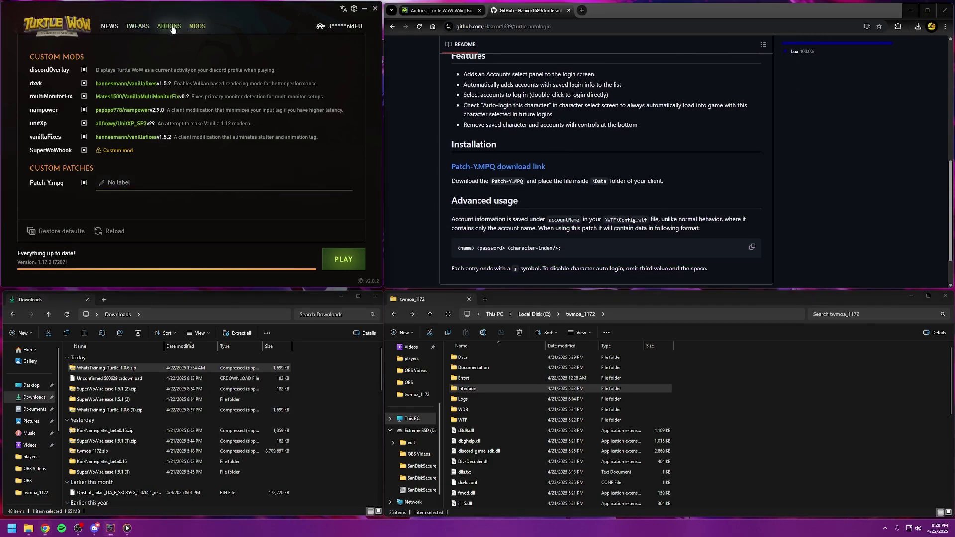
left_click(351, 259)
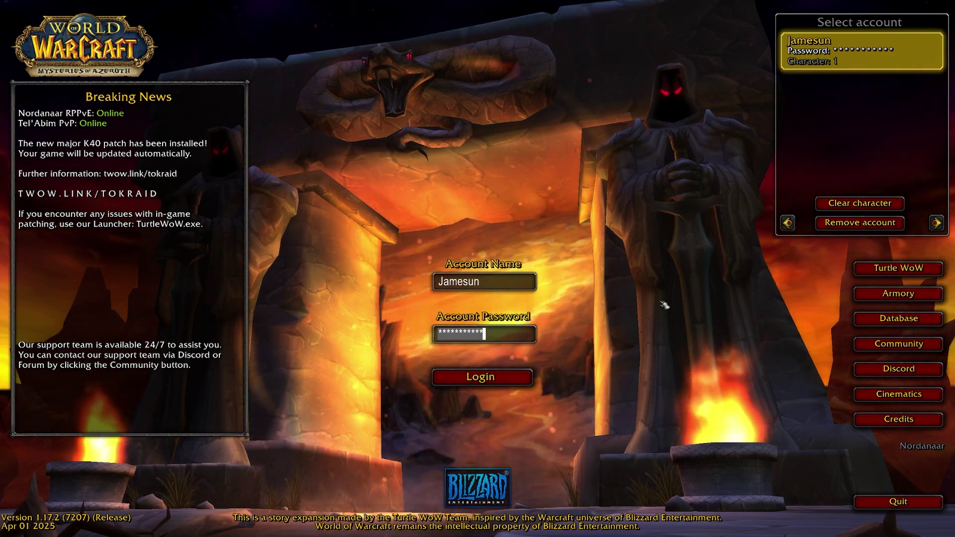
left_click(487, 379)
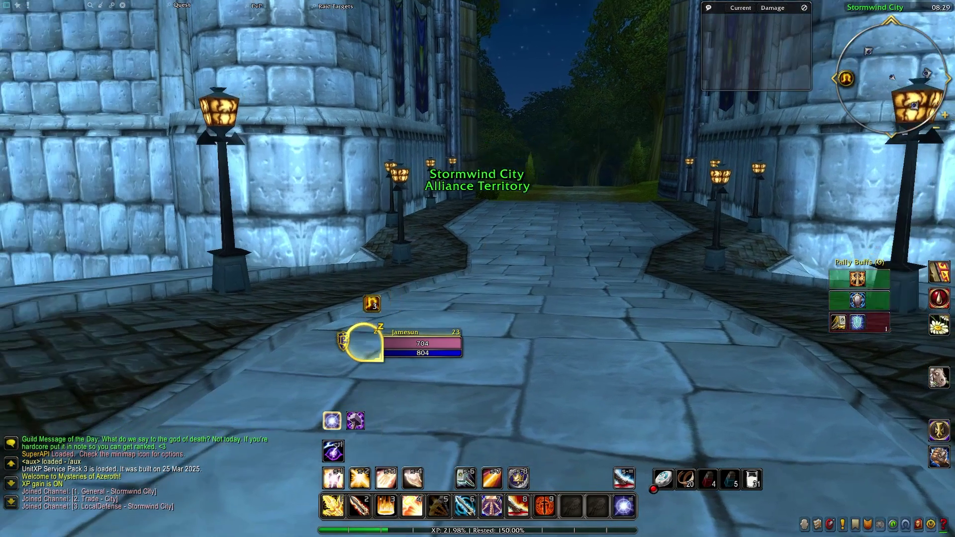
Step: Turn the character's view briefly, close the running game window and return to the turtle-autologin page
key("a")
key("super")
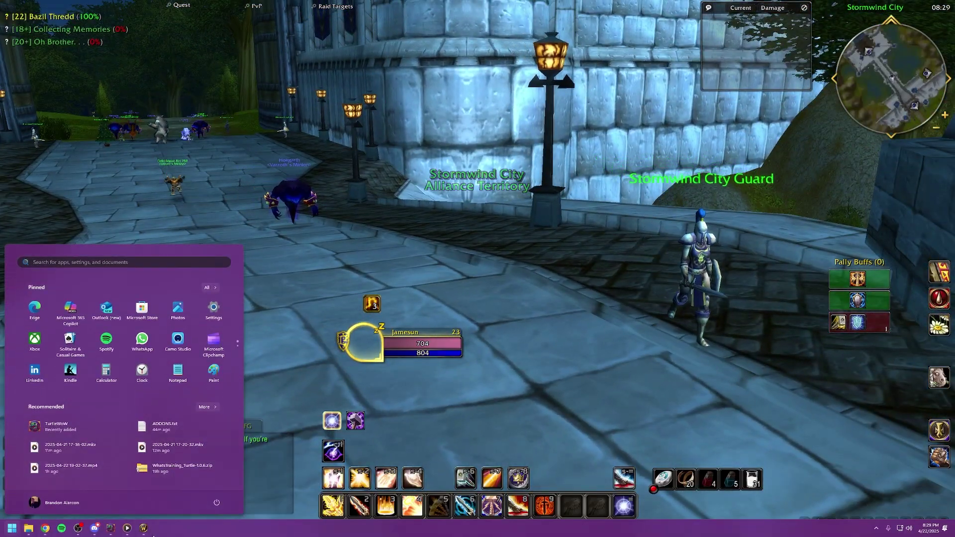
right_click(149, 531)
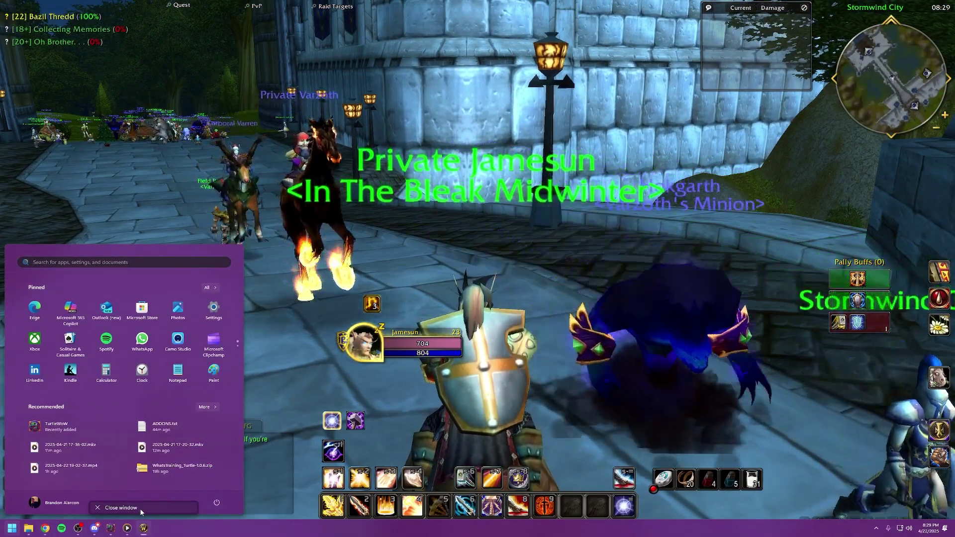
left_click(140, 509)
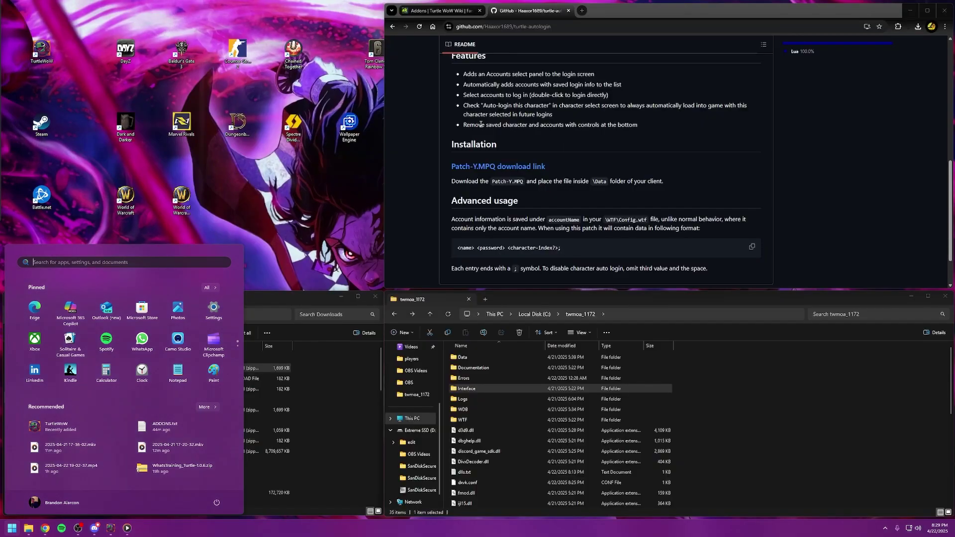
left_click(506, 217)
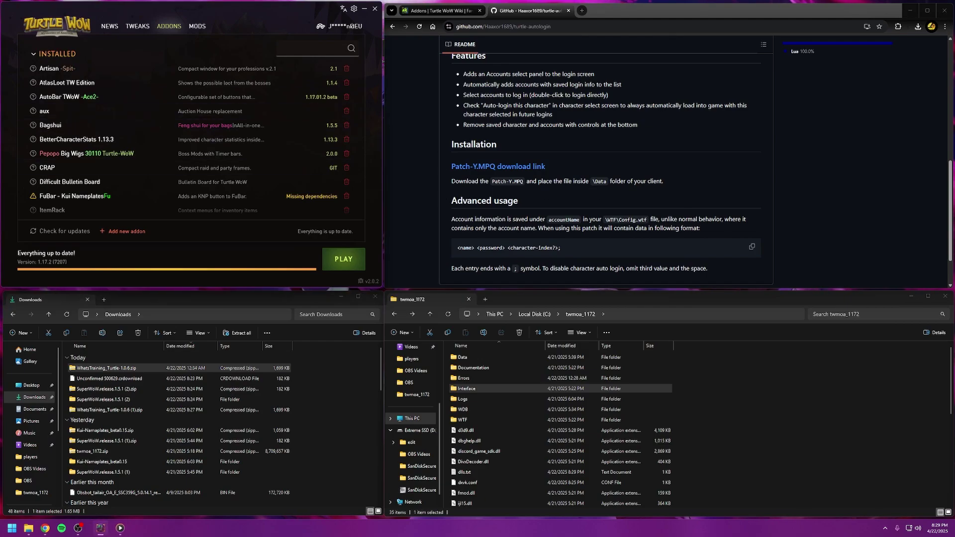
Step: Download Patch-Y.mpq from the turtle-autologin page to Downloads, and try moving it into the opened twmoa_1172\Data folder
left_click(480, 167)
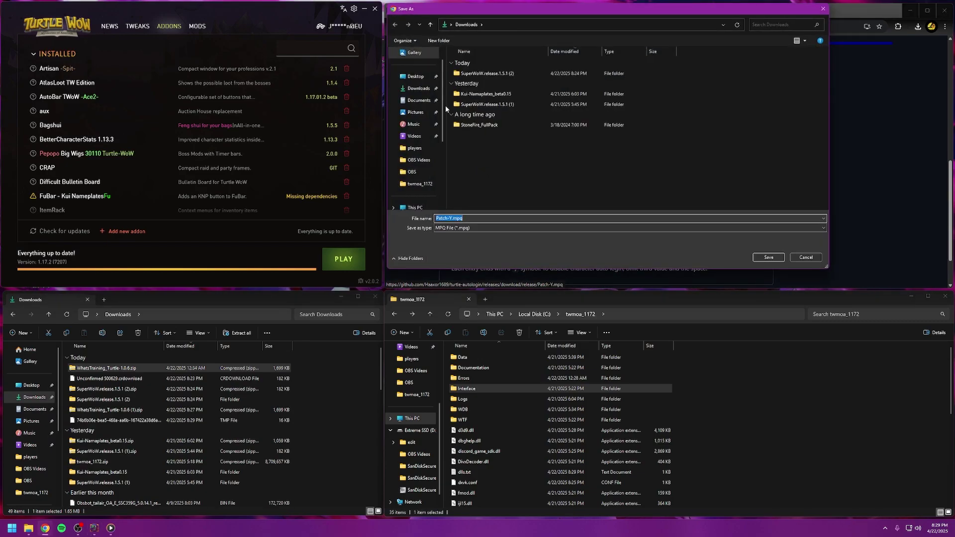
left_click(418, 88)
left_click(767, 258)
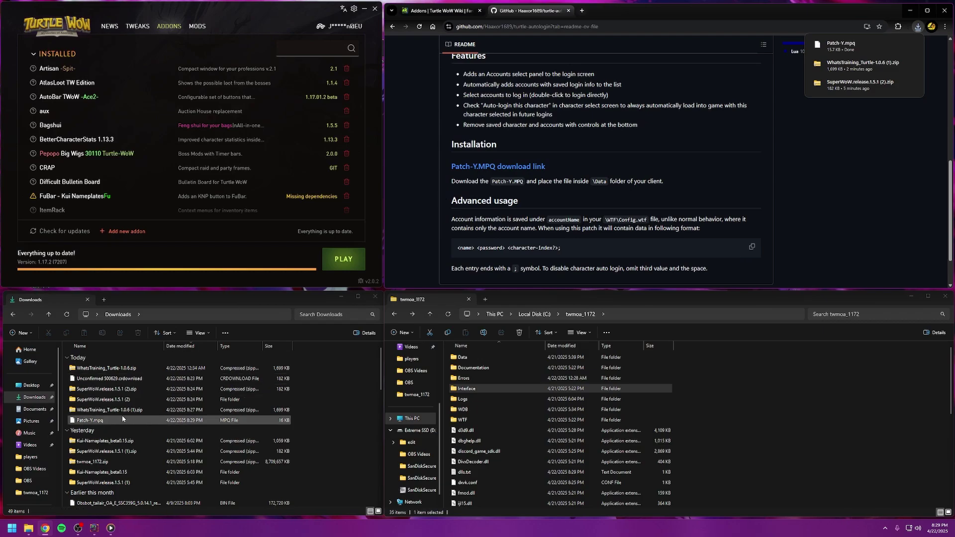
double_click(473, 357)
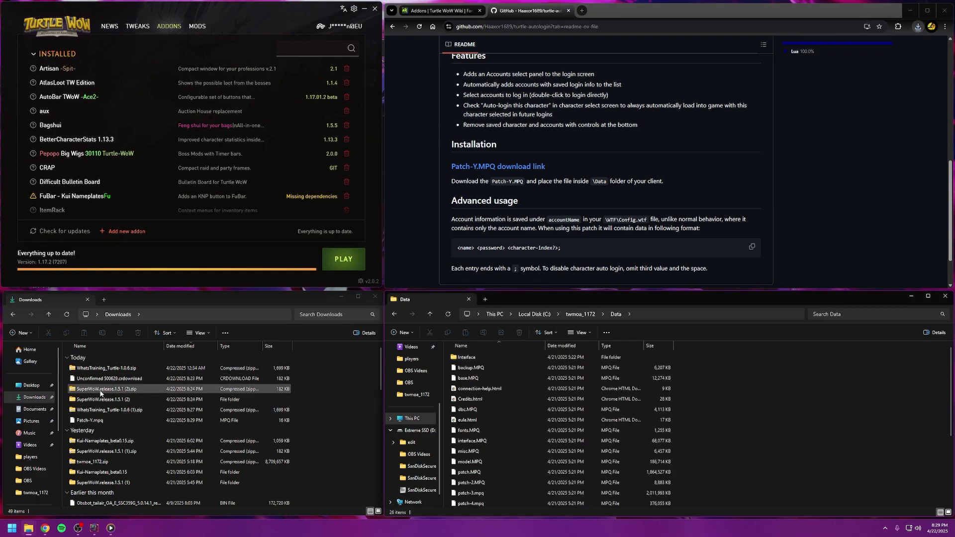
left_click_drag(91, 423, 174, 371)
Step: Reload the launcher's list of custom mods and patches, and return to the installed addons list
left_click(199, 29)
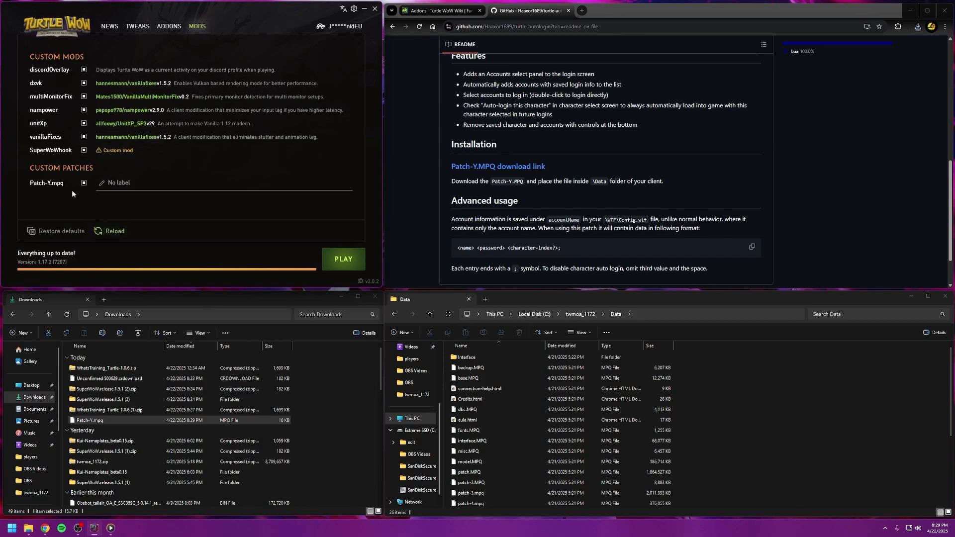
left_click(113, 232)
left_click(169, 26)
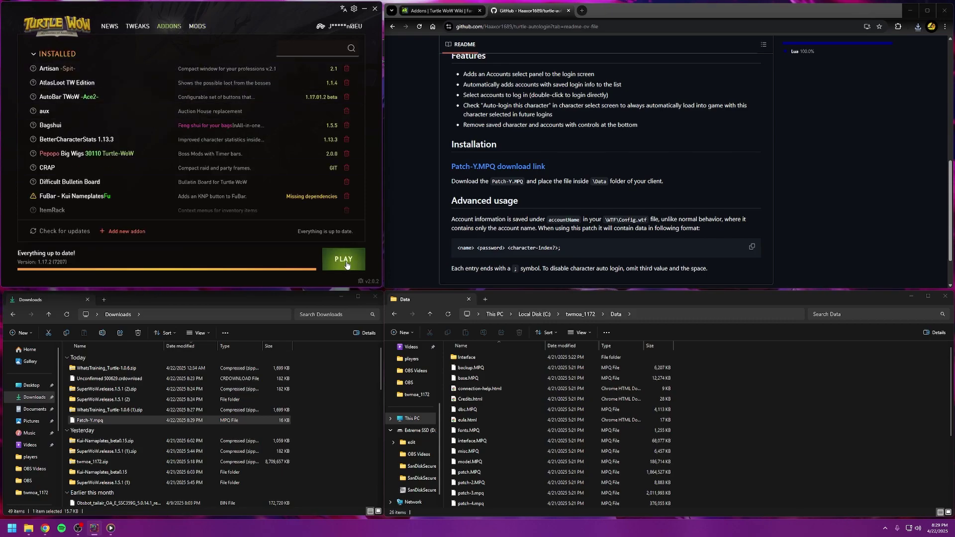
Step: Close the turtle-autologin page and compare the launcher's installed addons list with its custom mods and patches list
left_click(569, 11)
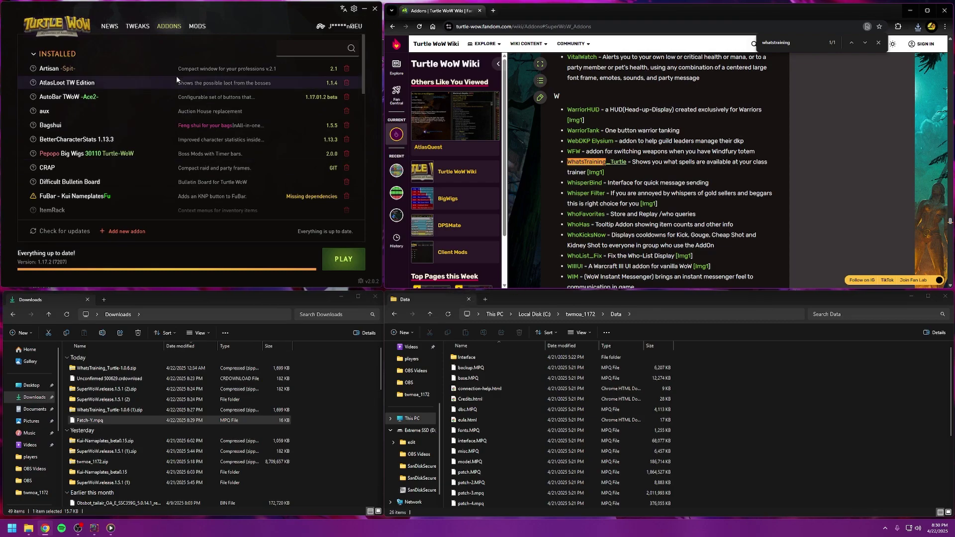
left_click(197, 25)
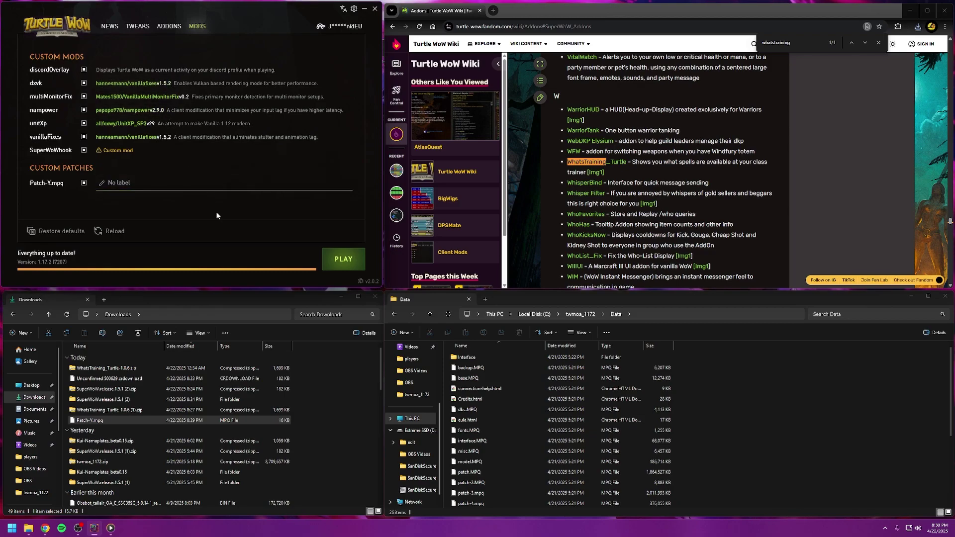
left_click(169, 26)
left_click(197, 27)
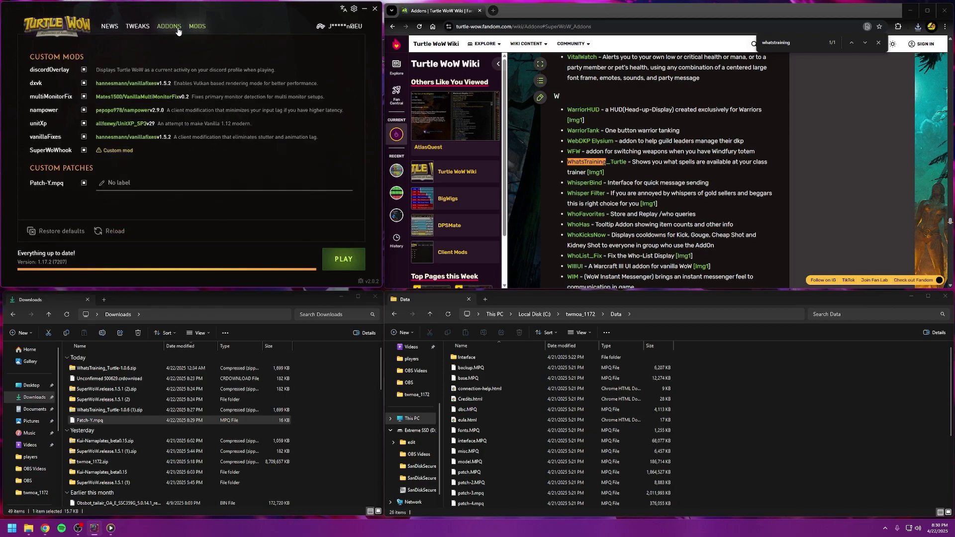
left_click(169, 26)
left_click(196, 27)
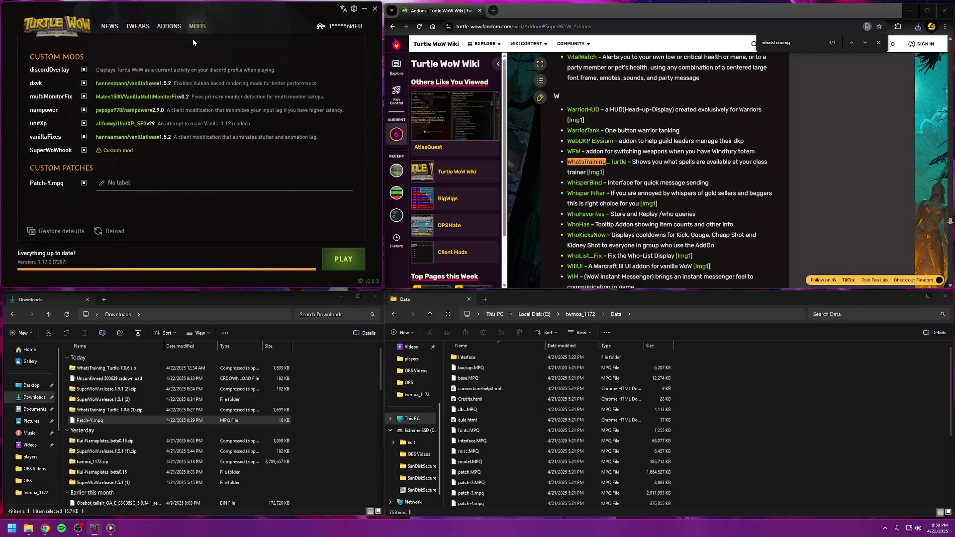
Step: Close the Data and Downloads folder windows and the browser showing the Turtle WoW Wiki addons page
left_click(468, 302)
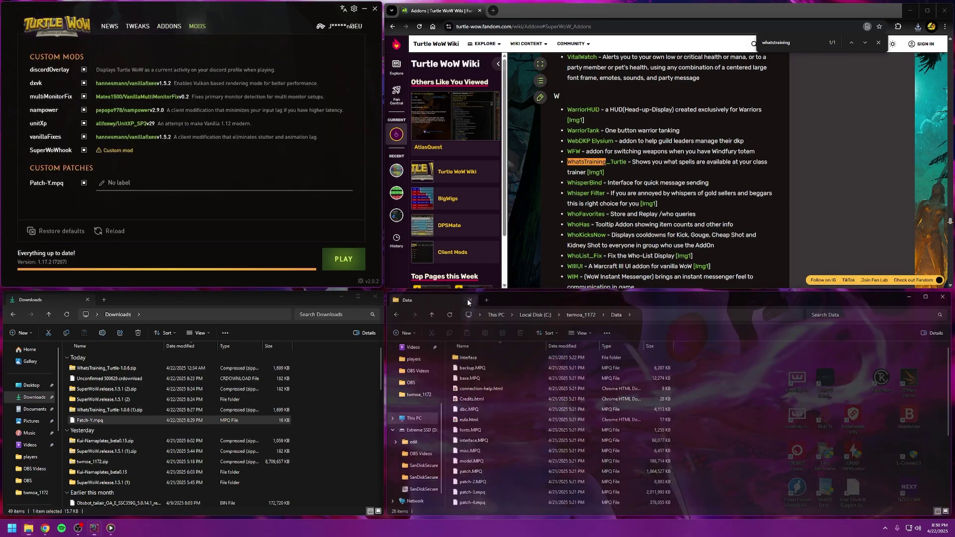
left_click(375, 296)
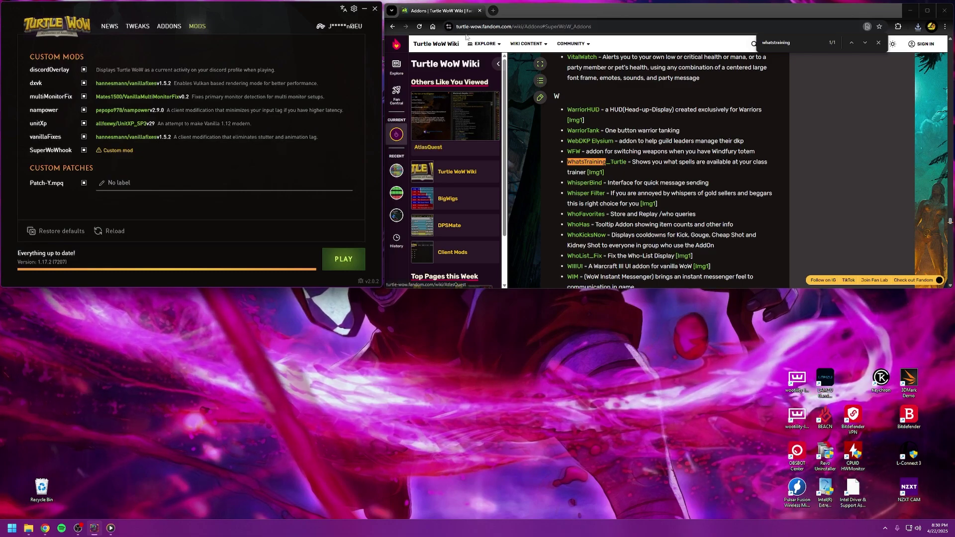
scroll(598, 179, "up", 2)
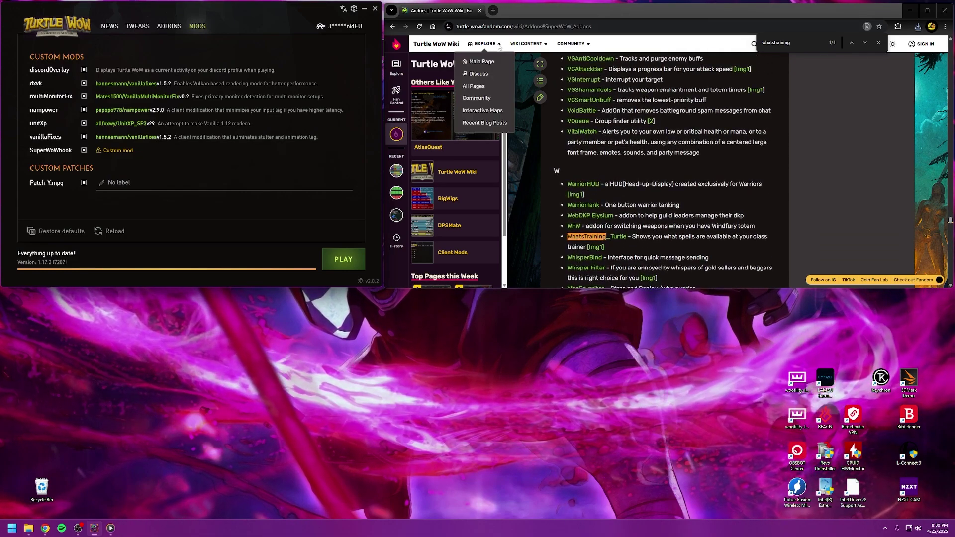
key("alt+F4")
Step: Review the launcher's installed addons once more and return to the custom mods and patches
left_click(179, 29)
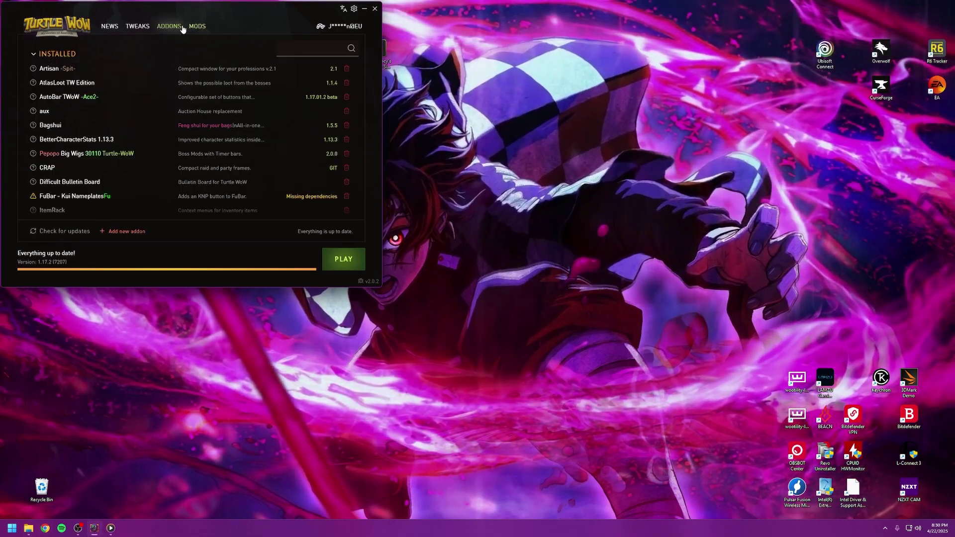
left_click(197, 26)
left_click(181, 31)
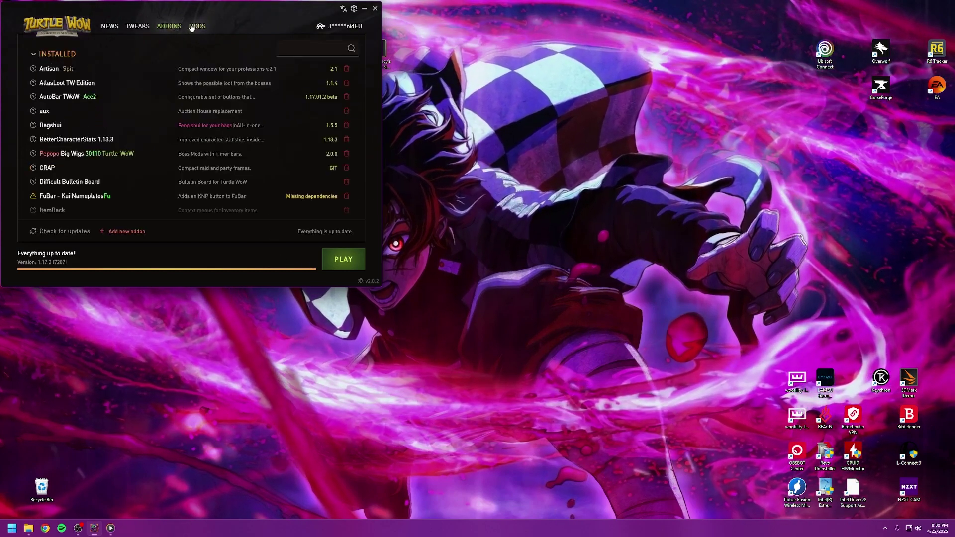
left_click(198, 26)
Step: Launch the game from the launcher and enter the world with the saved account
left_click(343, 258)
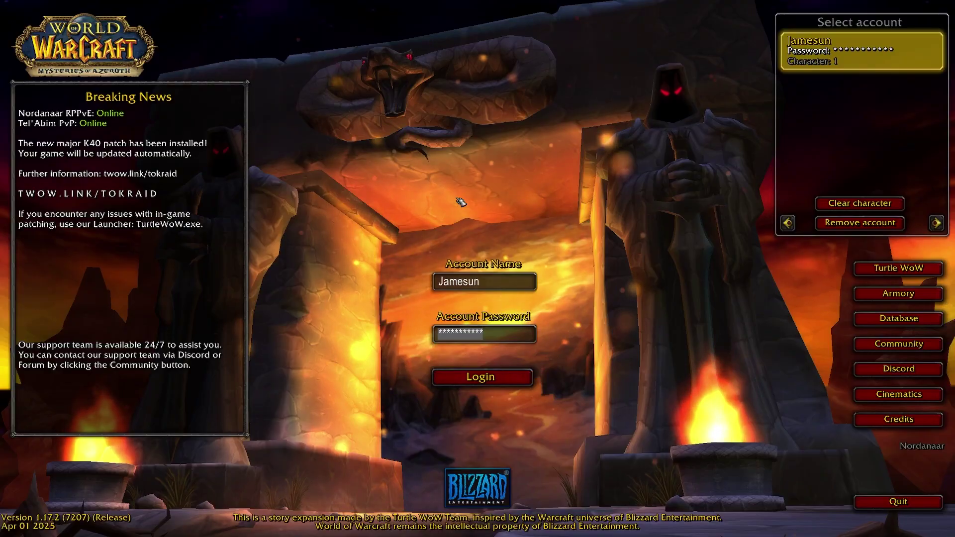
key("Return")
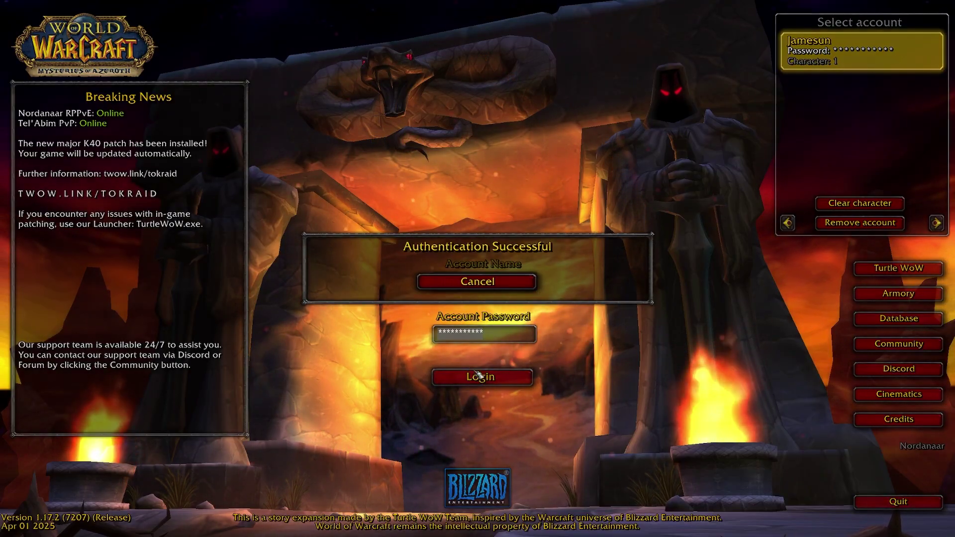
key("Return")
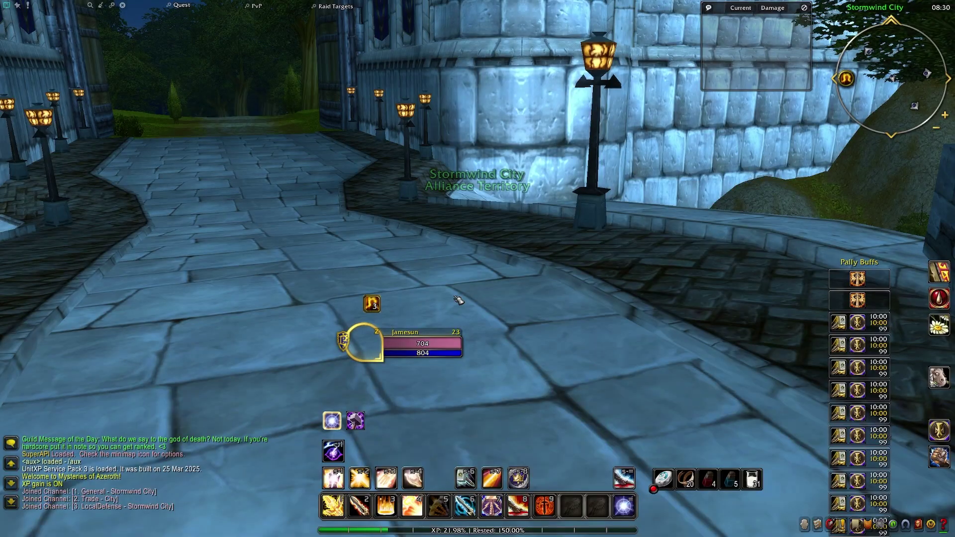
Step: Ride through Stormwind's Trade District and turn on the nameplates of nearby characters
key("d")
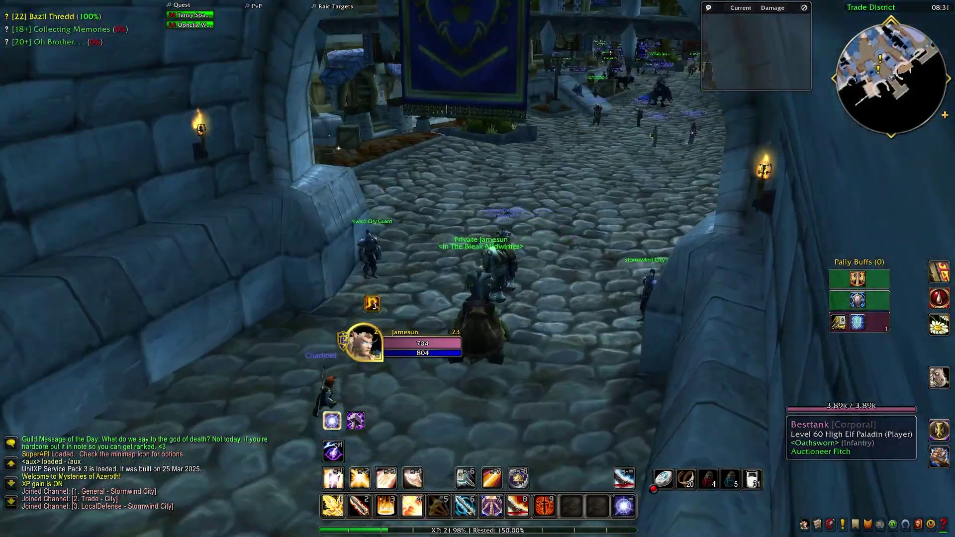
key("d")
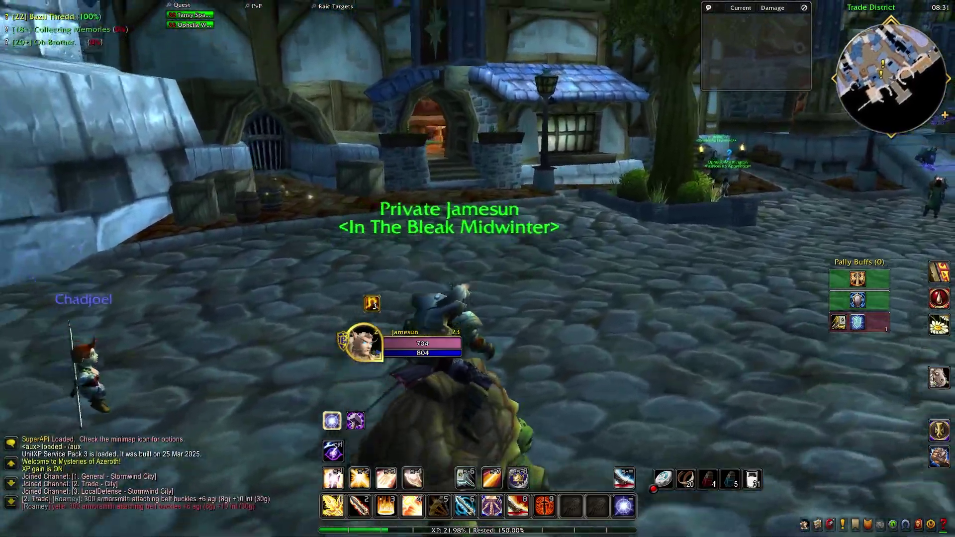
key("w")
key("a")
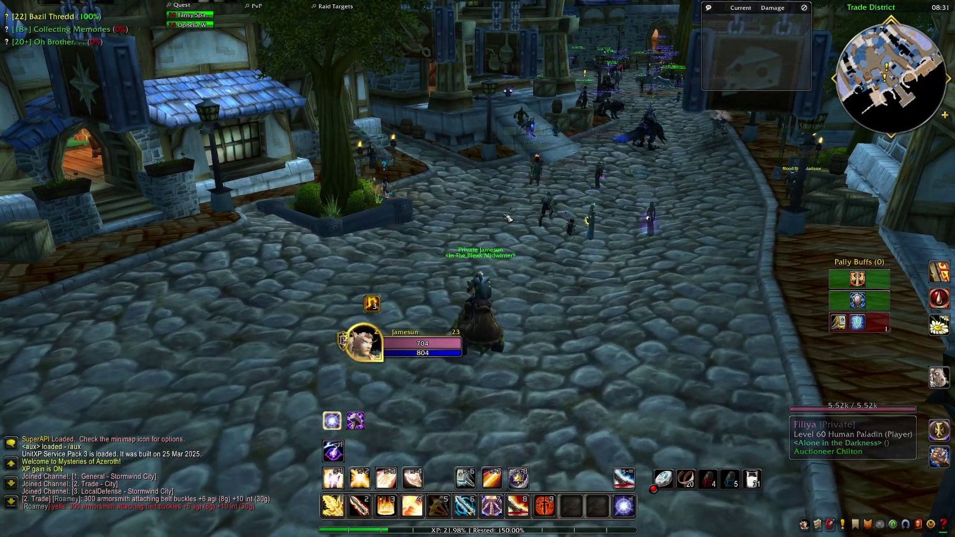
key("v")
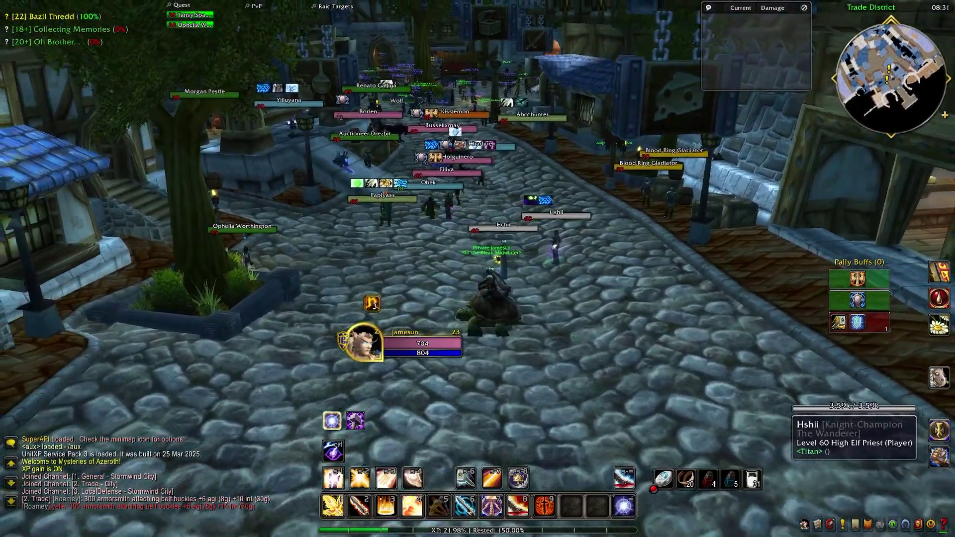
key("a")
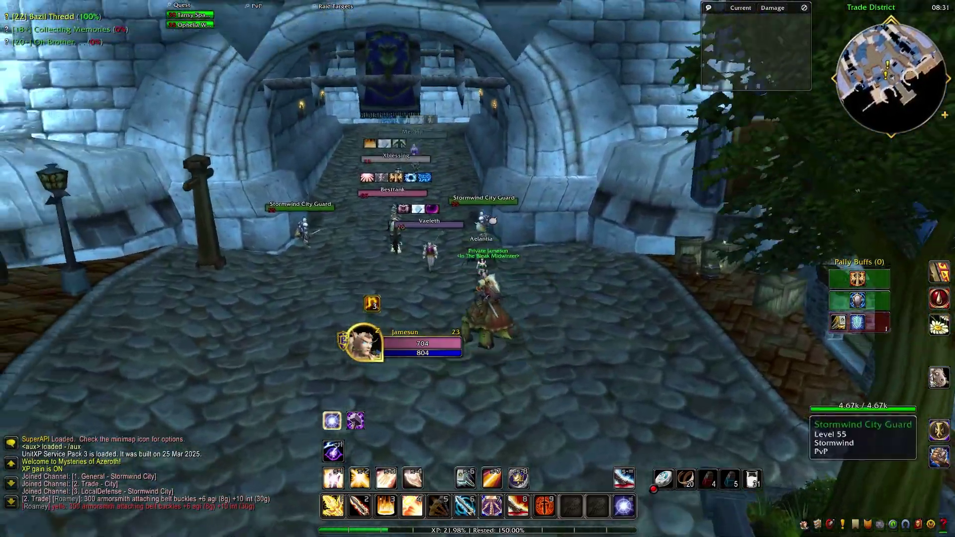
key("a")
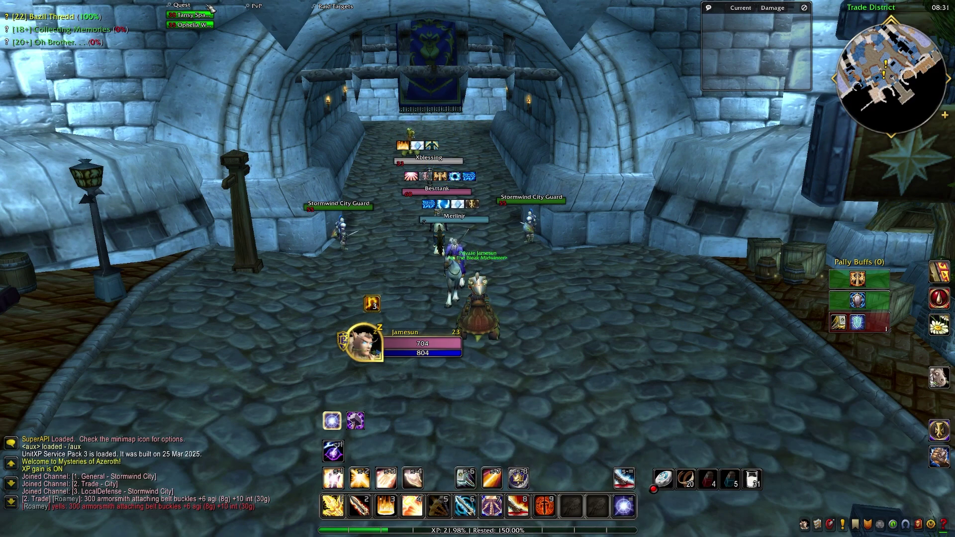
Step: Reopen the Scanner configuration with the previous chat command, examine the available unit filters and close it
key("Return")
key("Up")
key("Return")
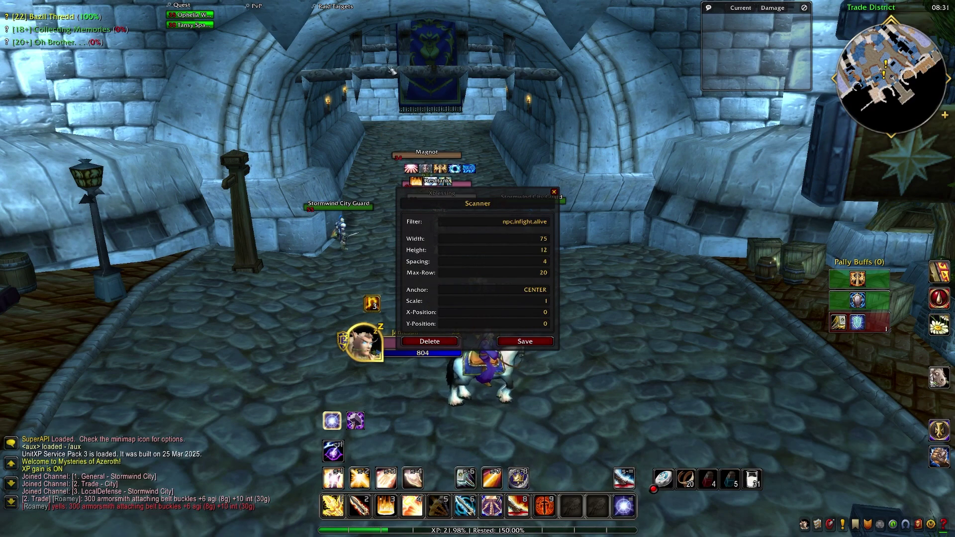
mouse_move(467, 225)
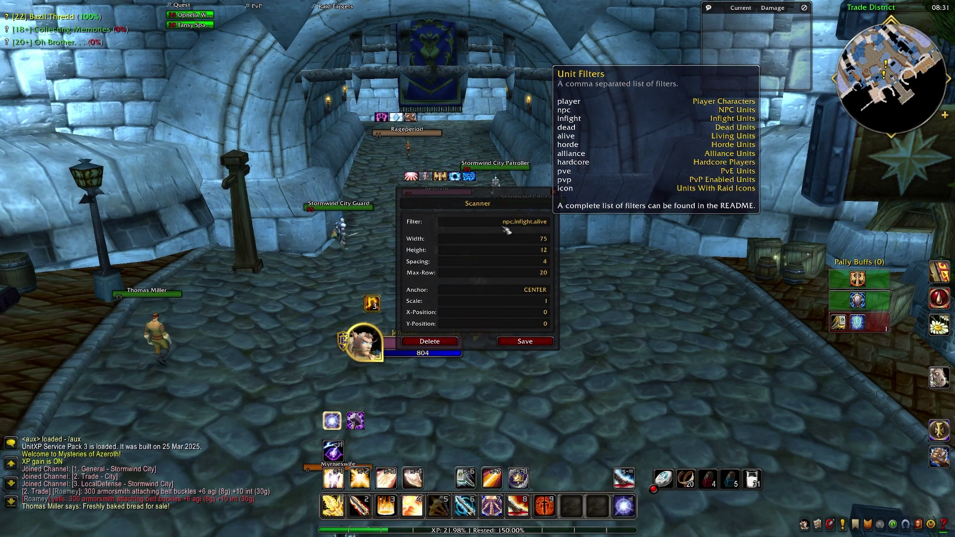
left_click(554, 192)
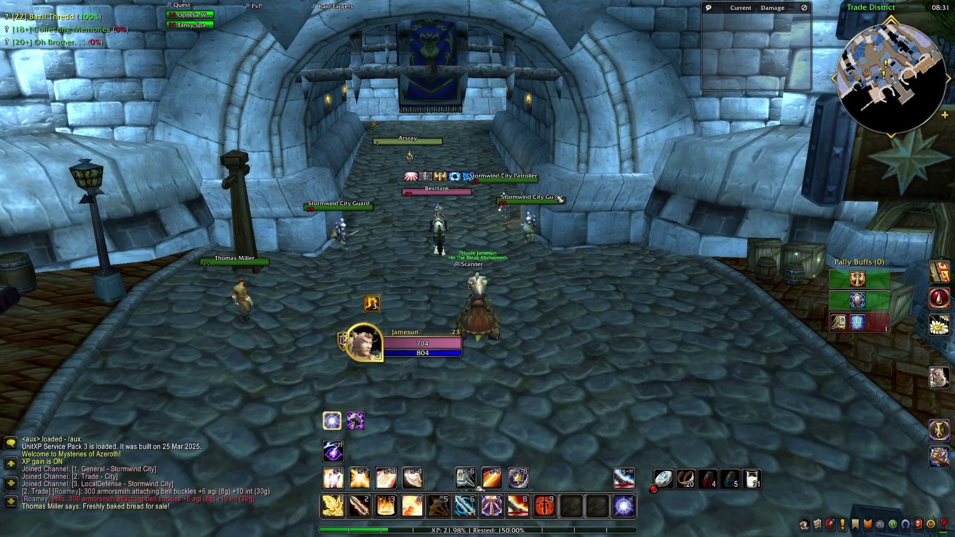
Step: Target nearby players to show their nameplates, and view the Threat options in the Kui Nameplates configuration
left_click(438, 226)
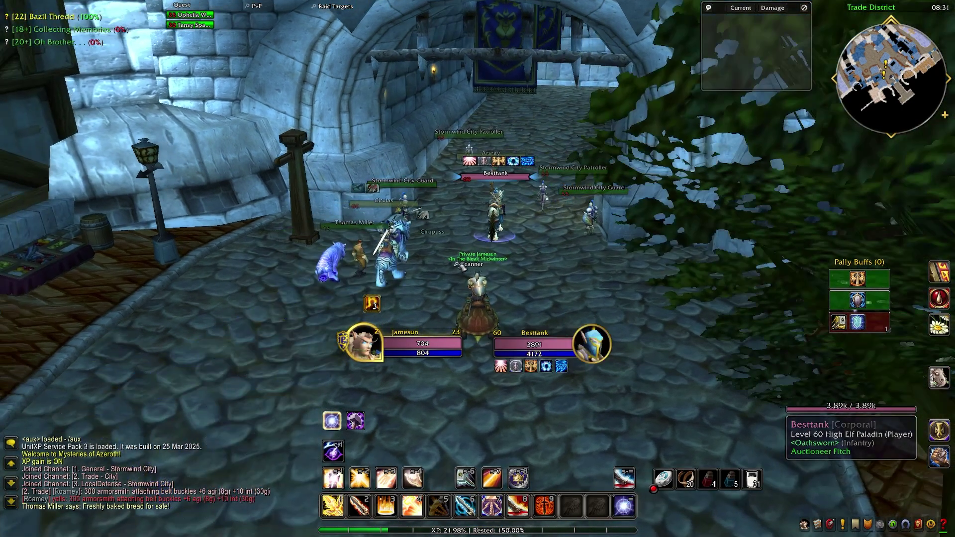
left_click(457, 265)
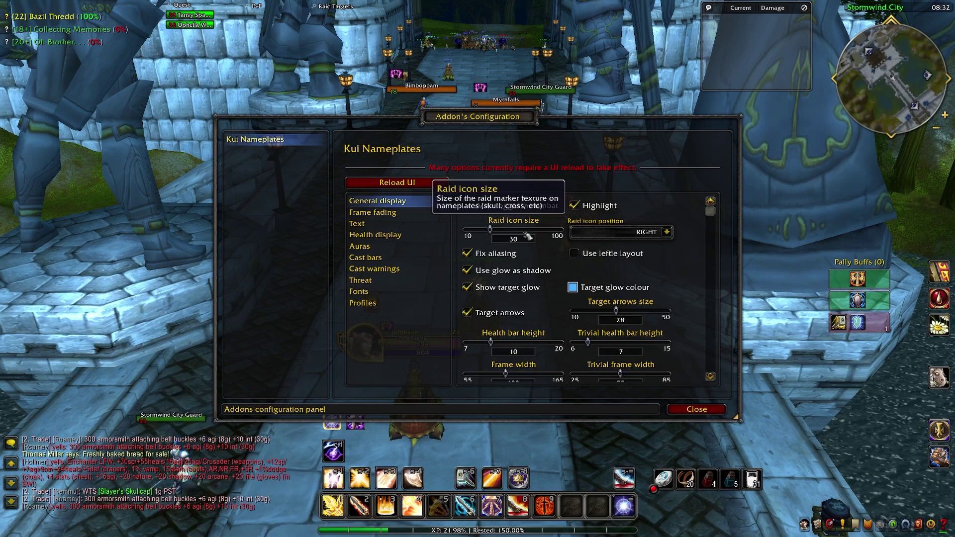
left_click(372, 283)
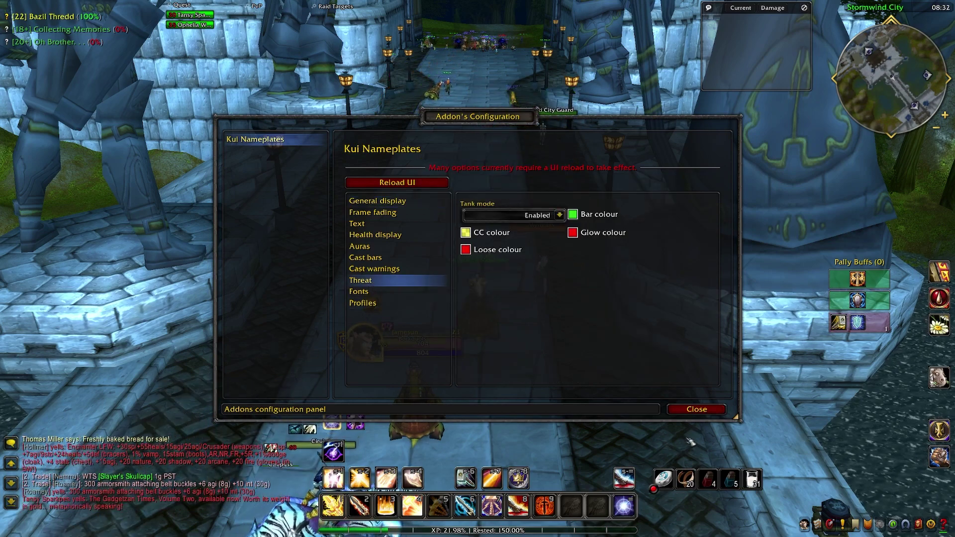
left_click(696, 409)
left_click(497, 184)
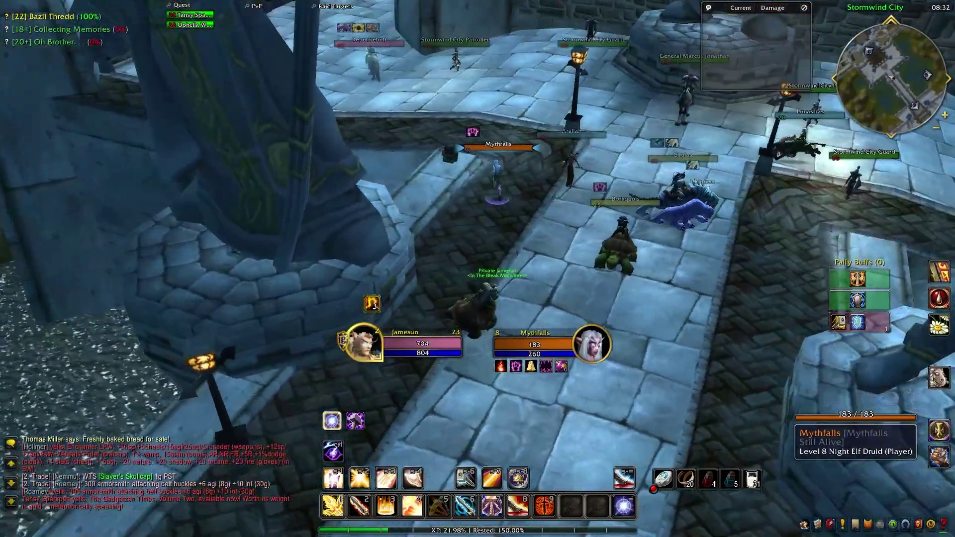
left_click_drag(539, 128, 513, 238)
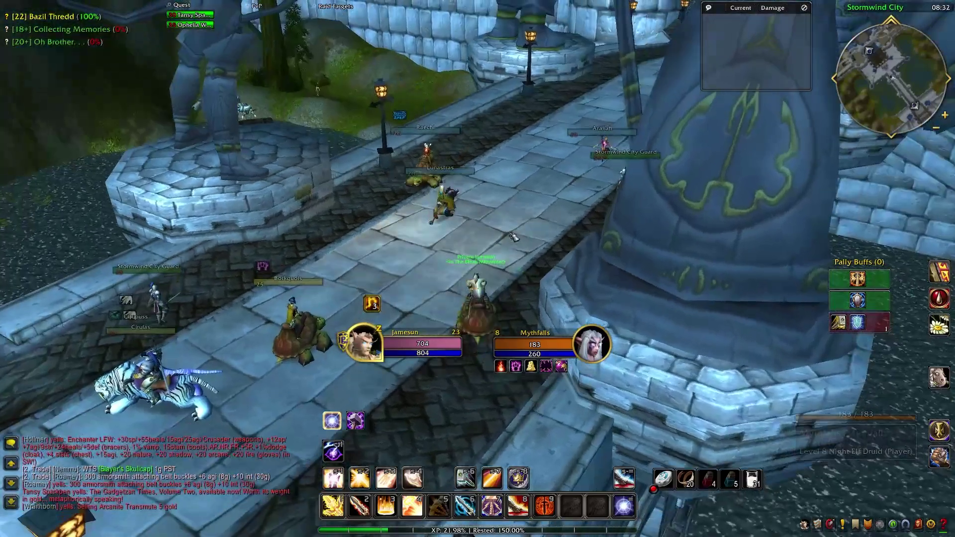
Step: List the TW Threatmeter commands with /twt and show its main window with /twt show
type("/twt")
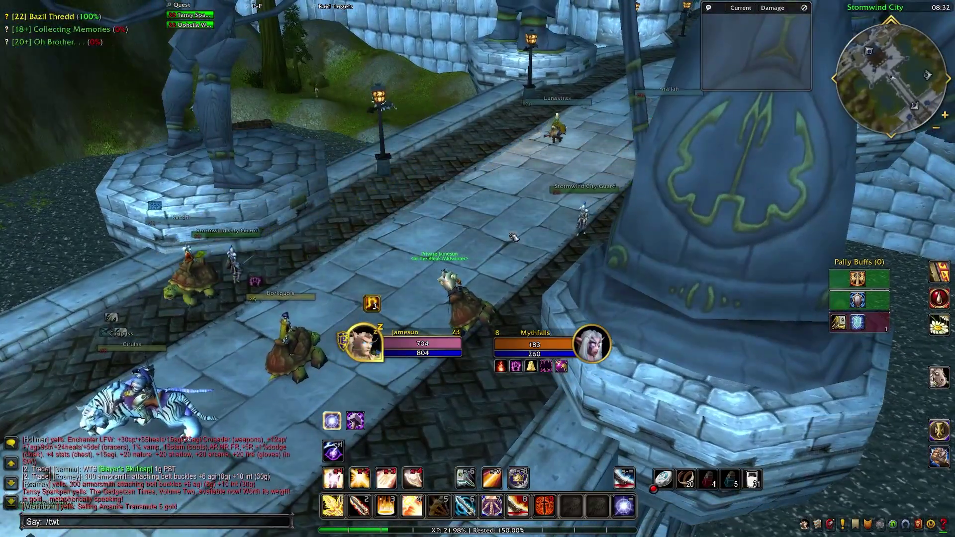
key("Return")
type("/tw")
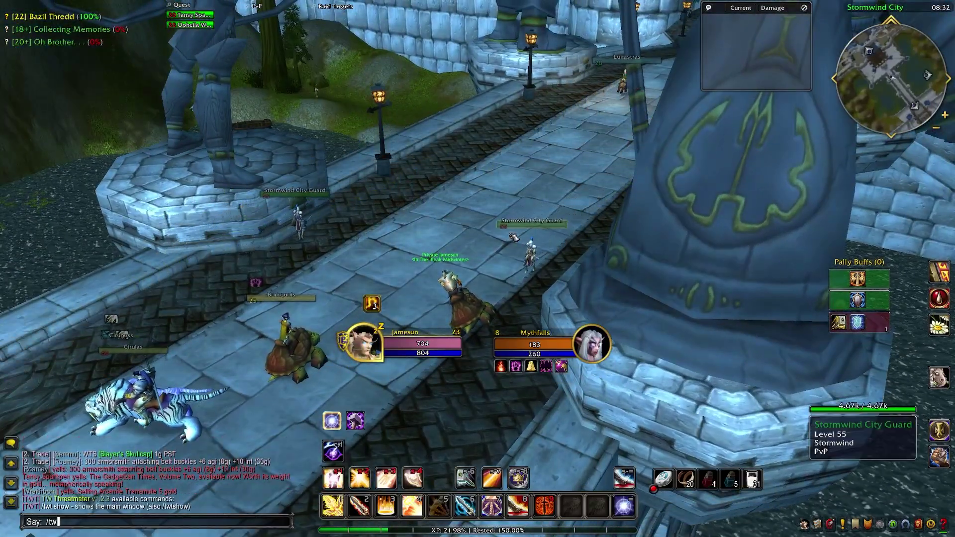
type("t show")
key("Return")
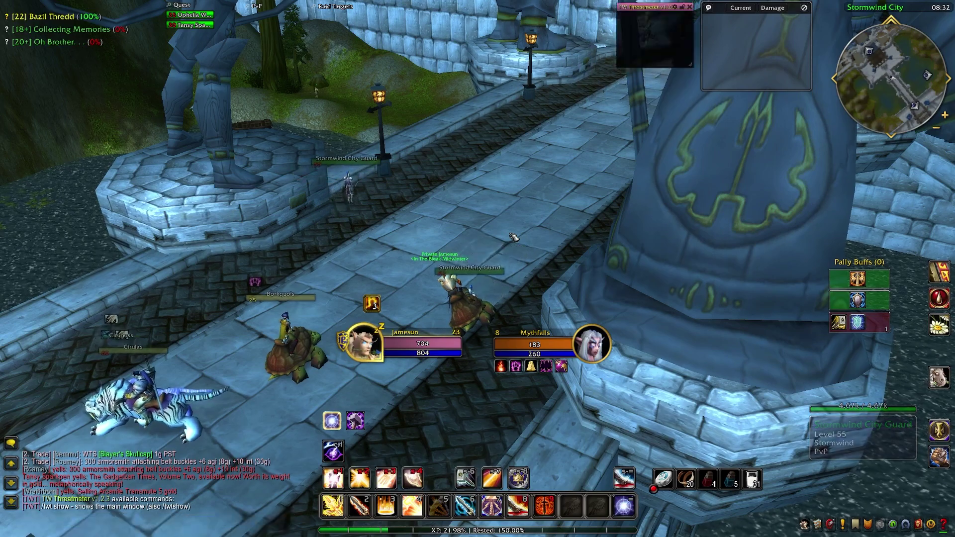
Step: Review the General, Bars and Integration settings of TW Threatmeter, close them and target another nearby player
left_click(677, 7)
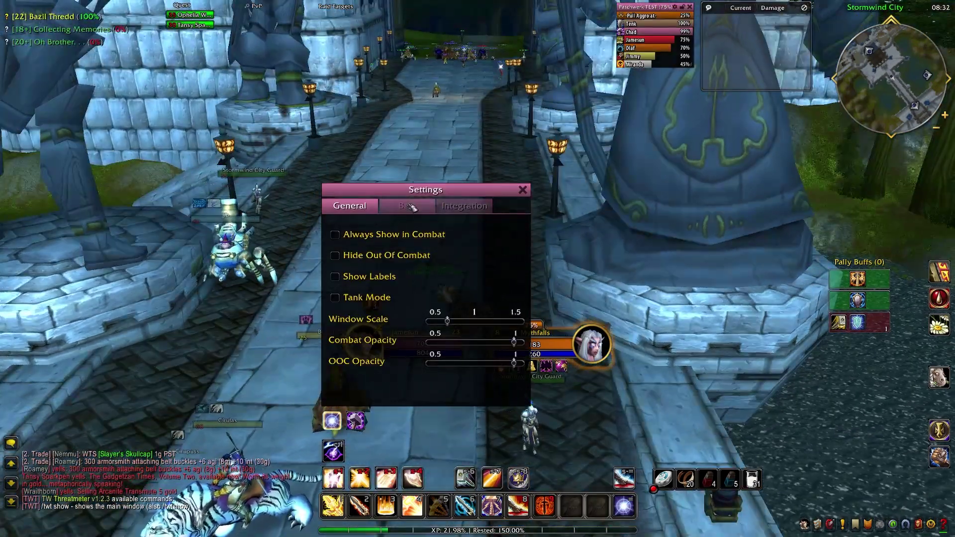
left_click(413, 206)
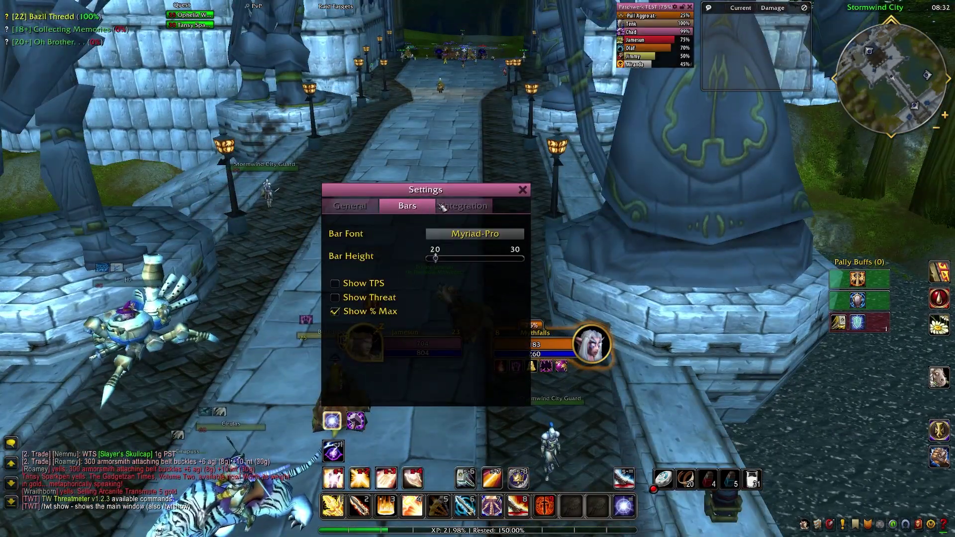
left_click(447, 206)
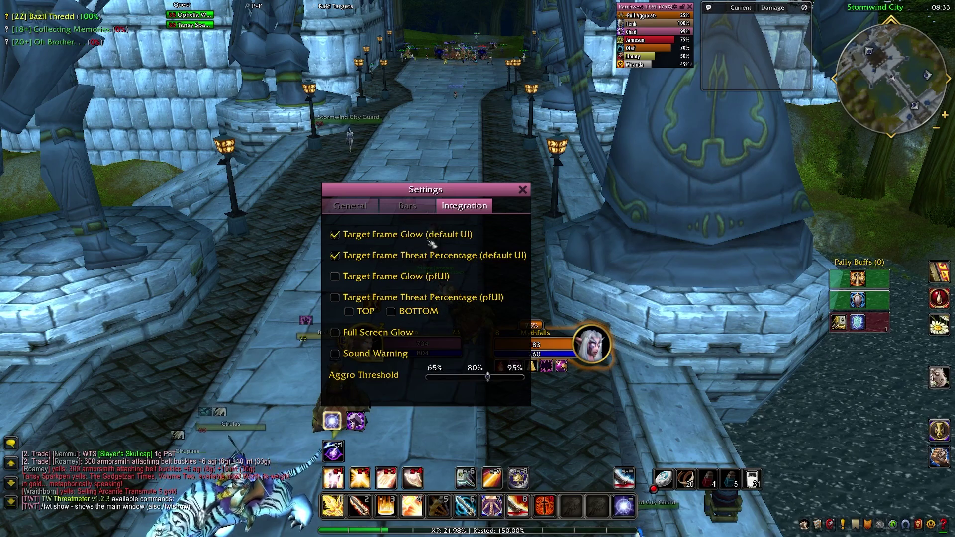
left_click(522, 190)
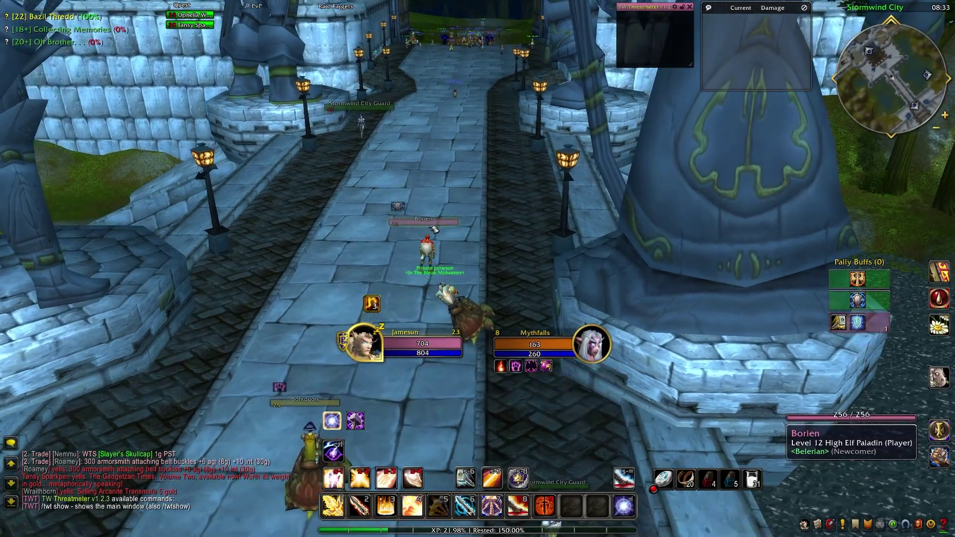
left_click(435, 232)
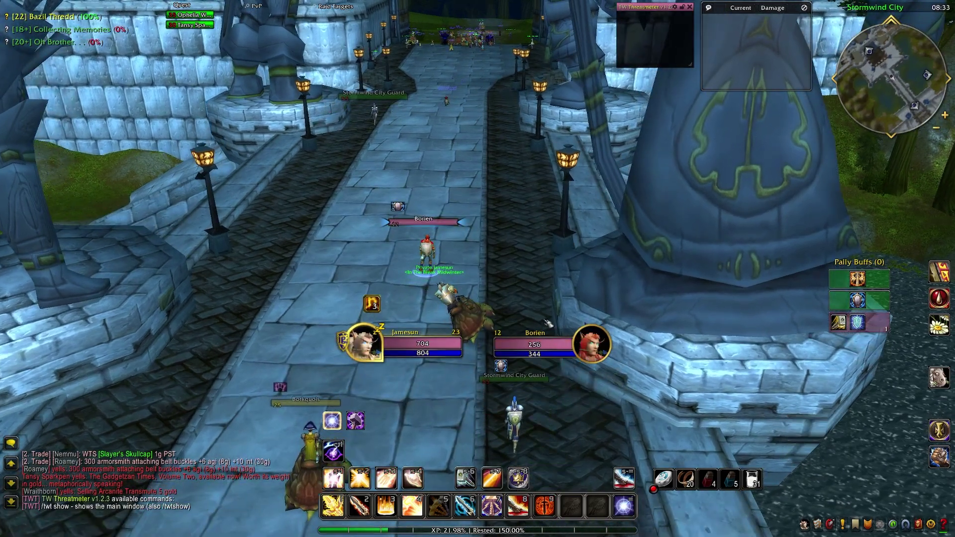
key("a")
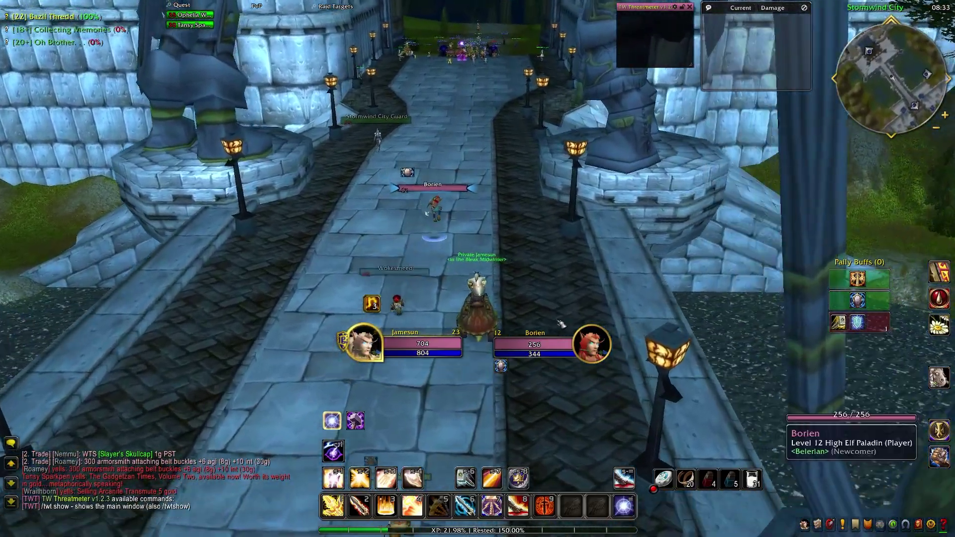
Step: Ride along the Stormwind bridge and close the TW Threatmeter window
left_click_drag(551, 324, 646, 324)
key("a")
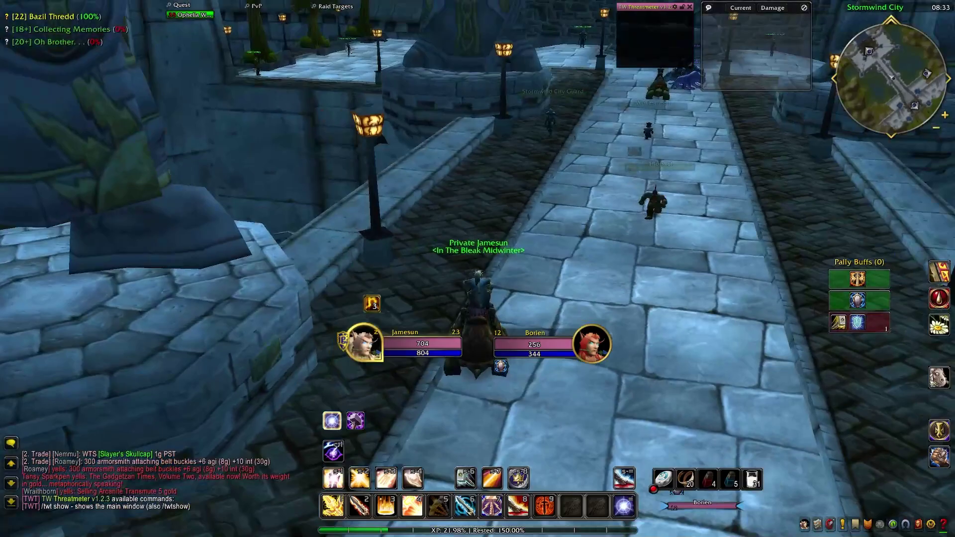
key("w")
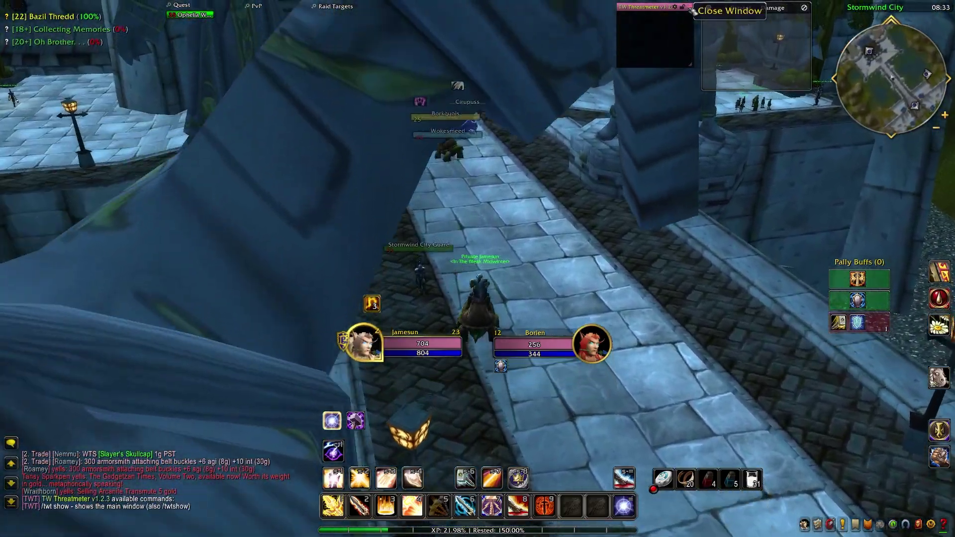
left_click(690, 7)
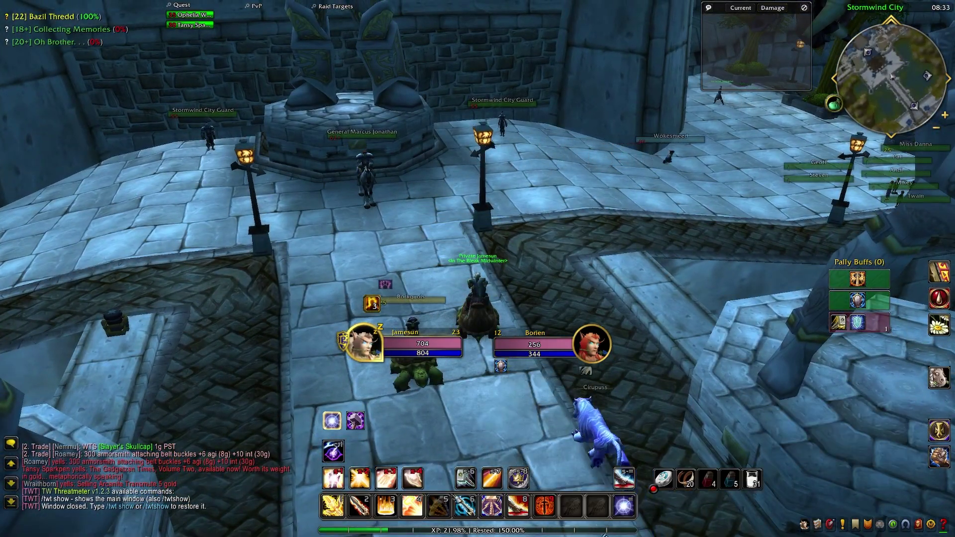
key("d")
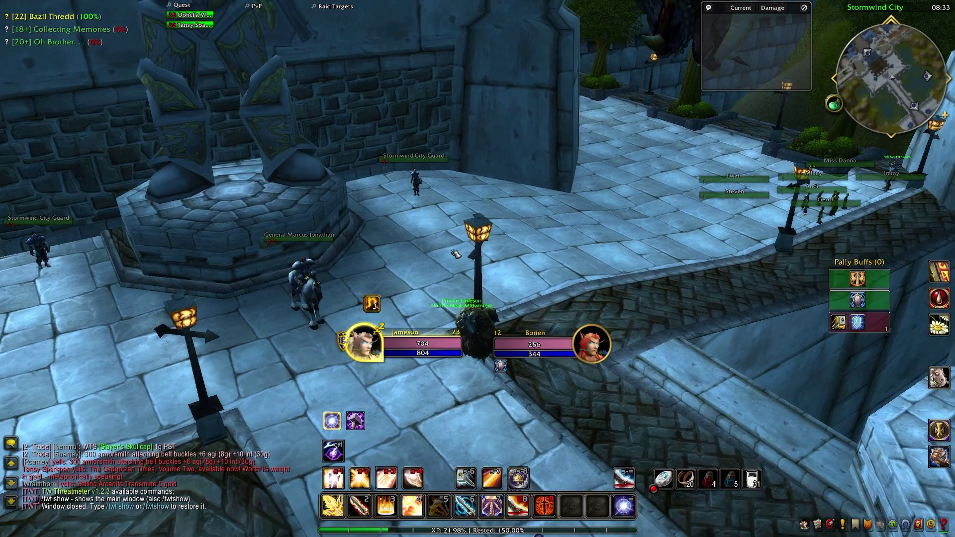
Step: Review the tDF Options from Action Bar through XP & Reputation and cancel without changing anything
key("Escape")
key("Escape")
left_click(472, 262)
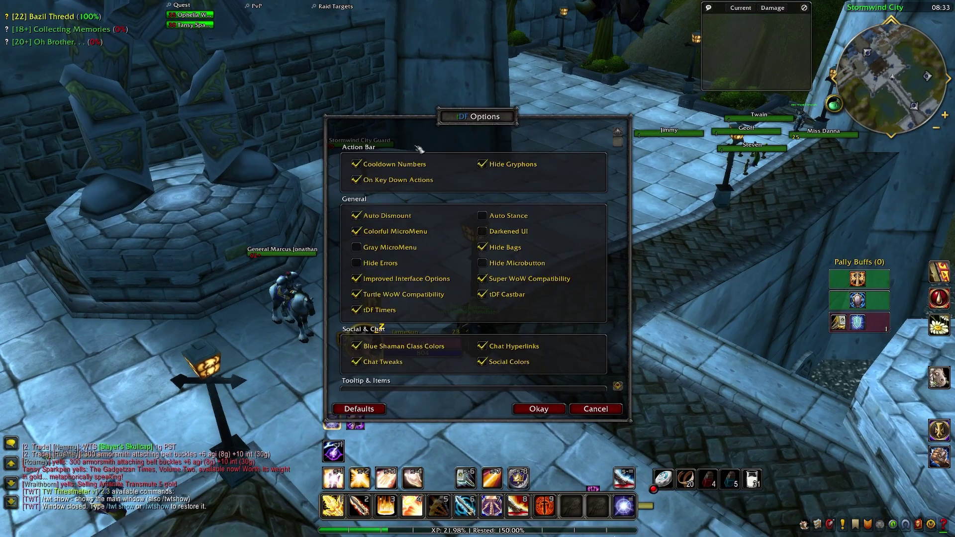
left_click_drag(622, 148, 634, 350)
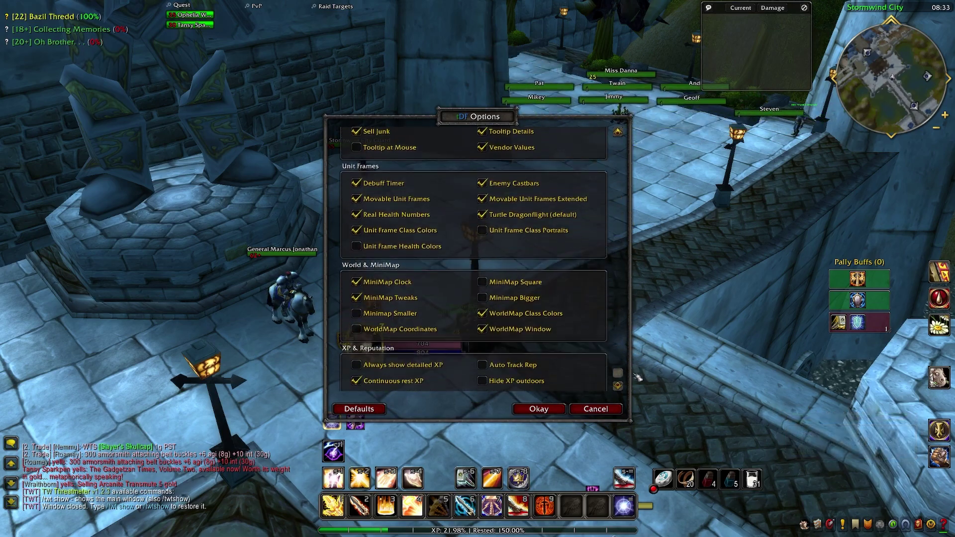
left_click(595, 408)
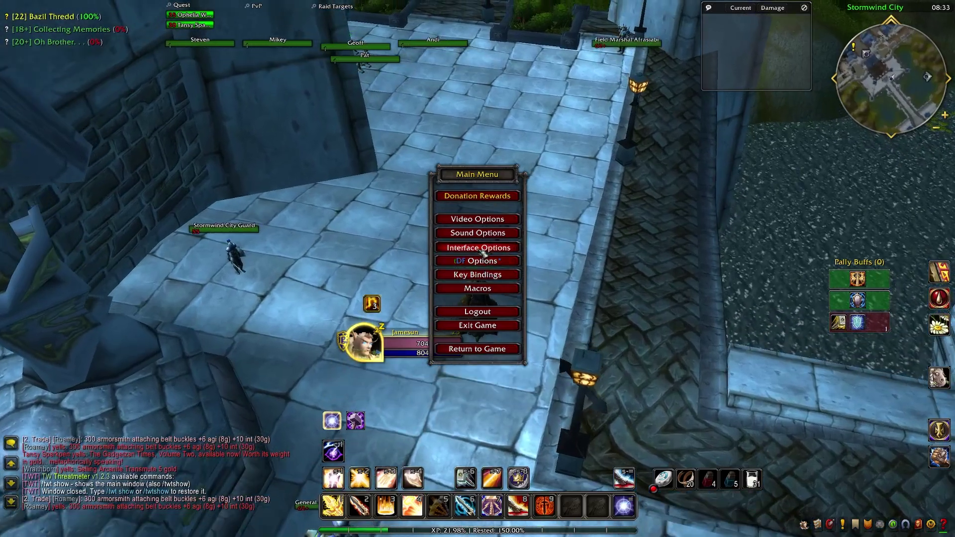
Step: Review the Basic and Advanced Interface Options and the Video Options, and return to the game
left_click(485, 247)
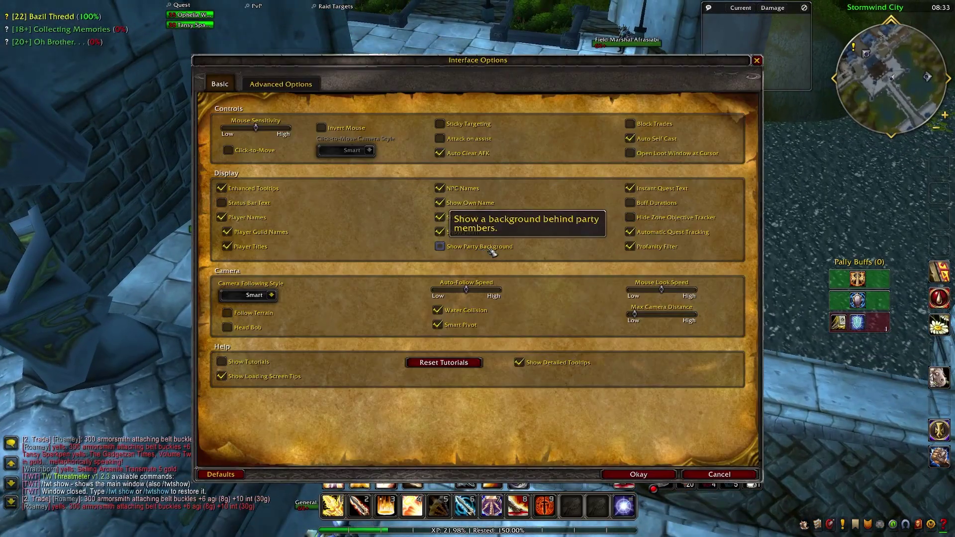
left_click(281, 85)
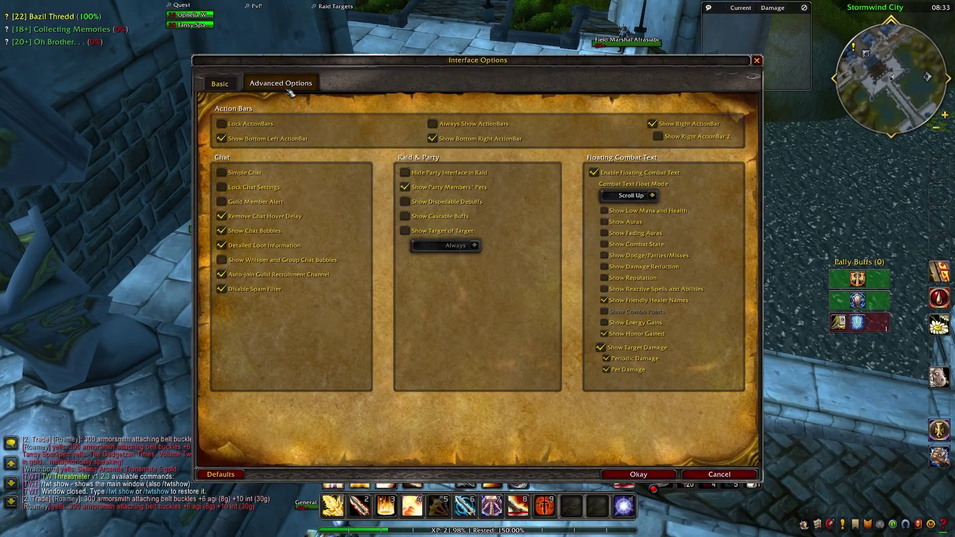
key("Escape")
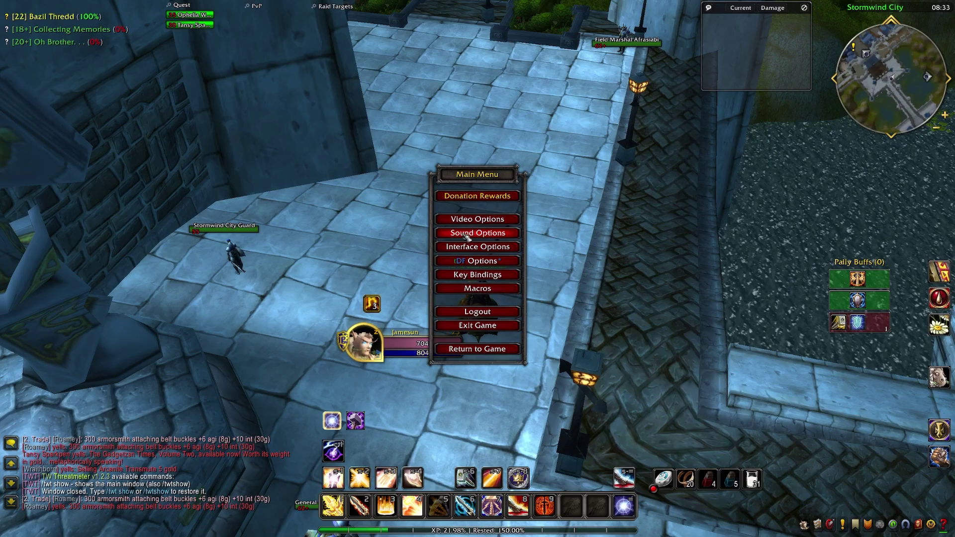
left_click(497, 220)
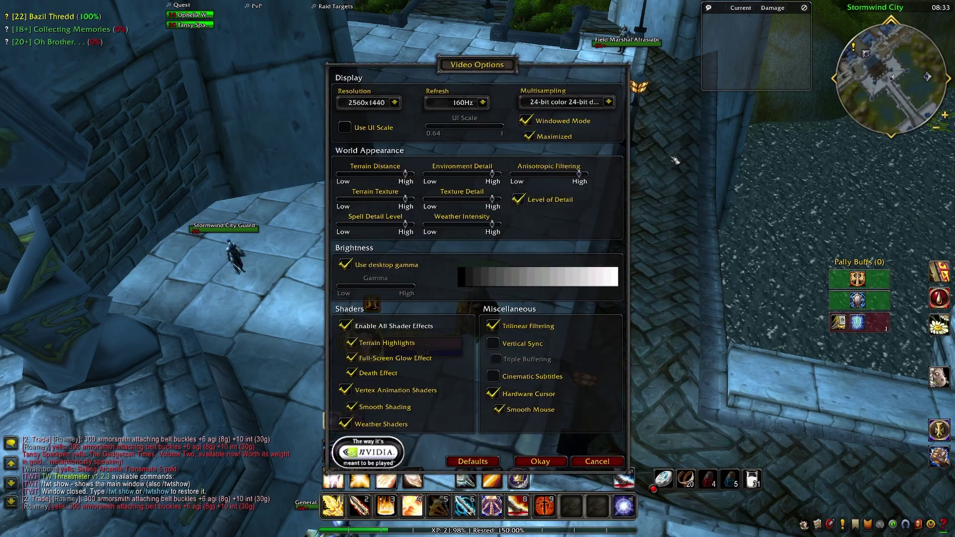
left_click_drag(675, 160, 249, 166)
key("Escape")
key("Escape")
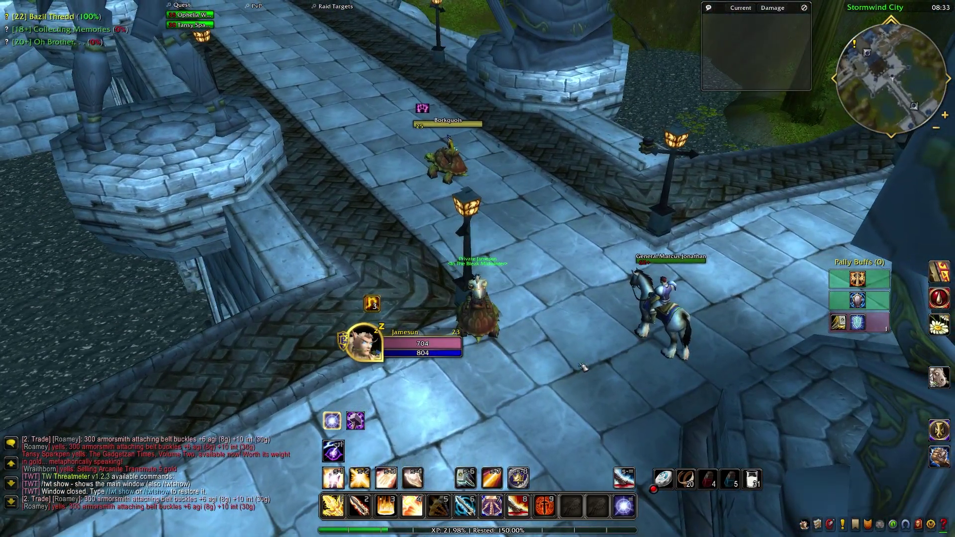
Step: Review the slot layers in the AutoBar configuration and close it
left_click_drag(583, 367, 649, 222)
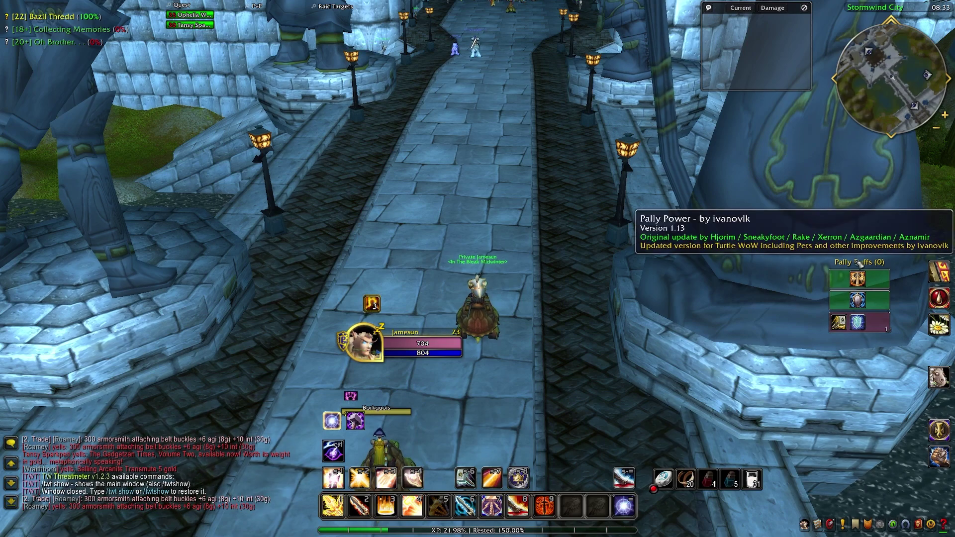
right_click(658, 478)
left_click(391, 423)
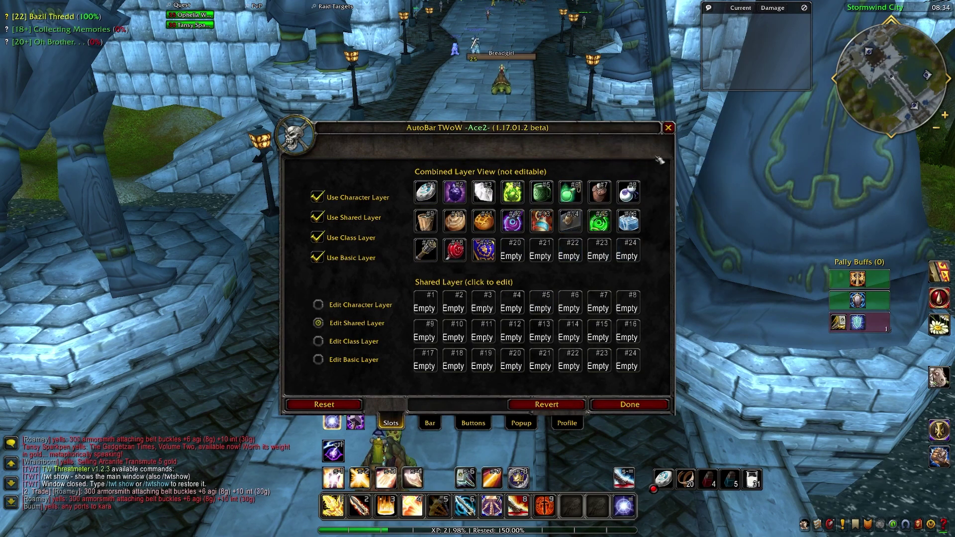
left_click(668, 128)
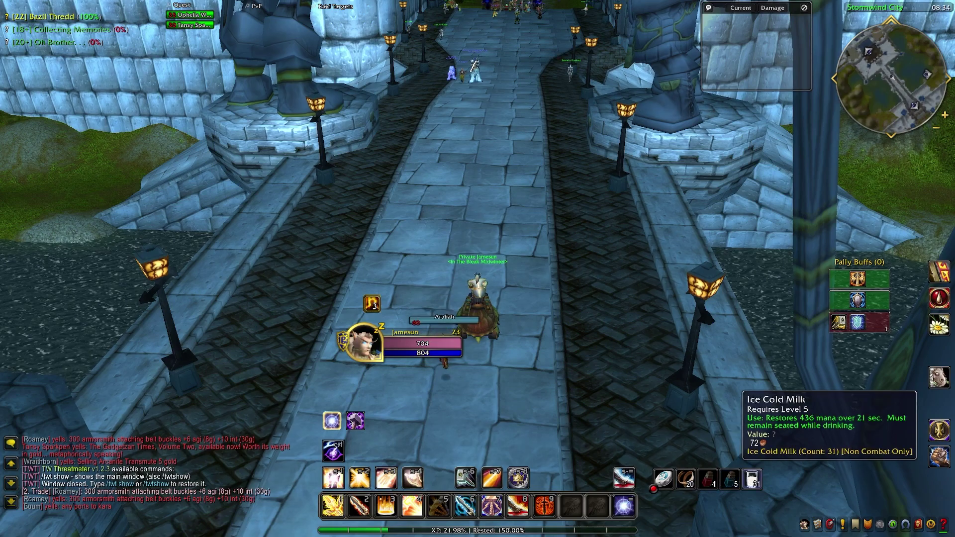
type("w")
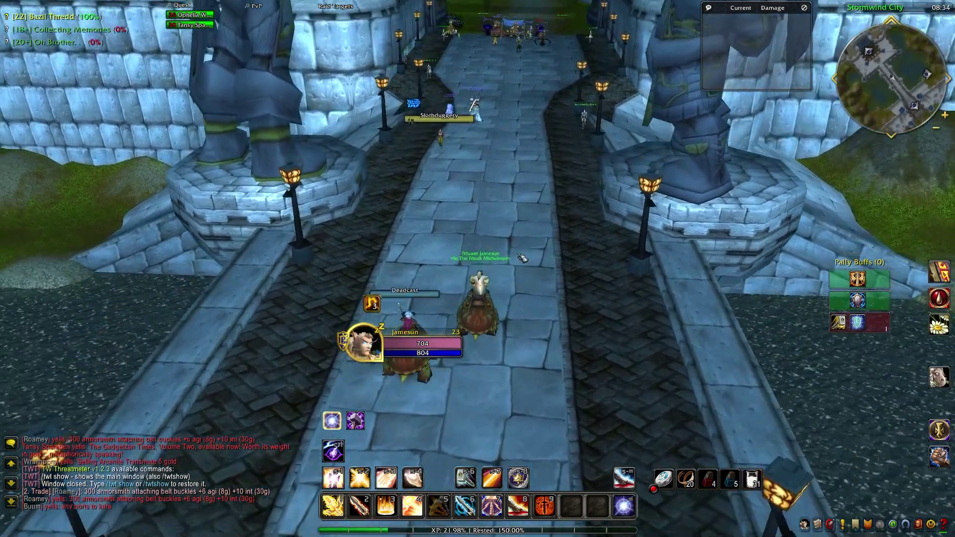
type("/")
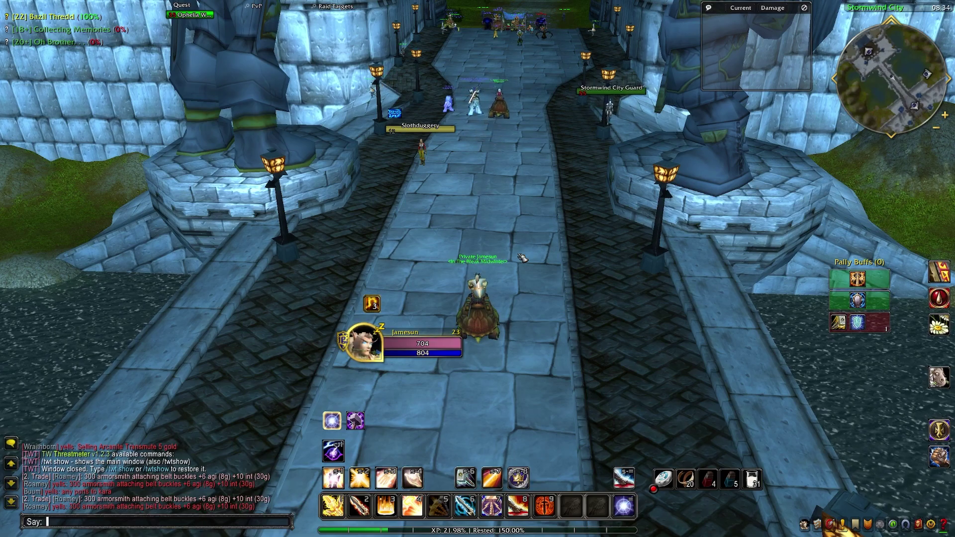
key("Escape")
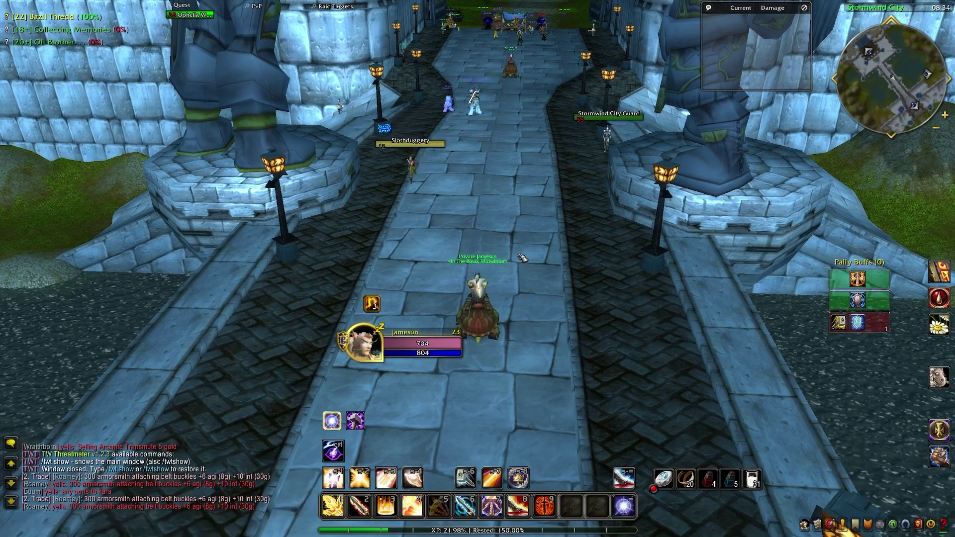
Step: Open the bags and examine the stacked empty slots, the Rockslicer axe and the Hearthstone
key("b")
key("w")
key("a")
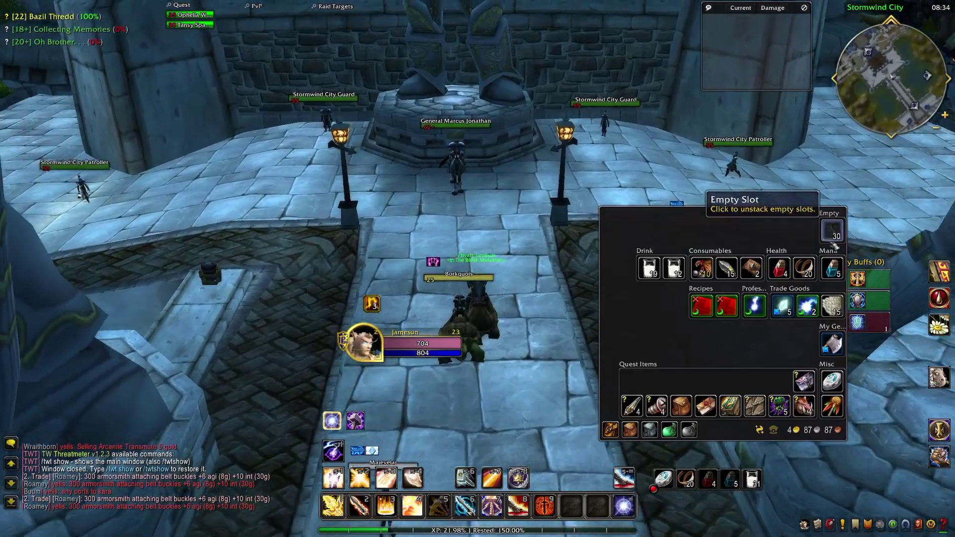
key("w")
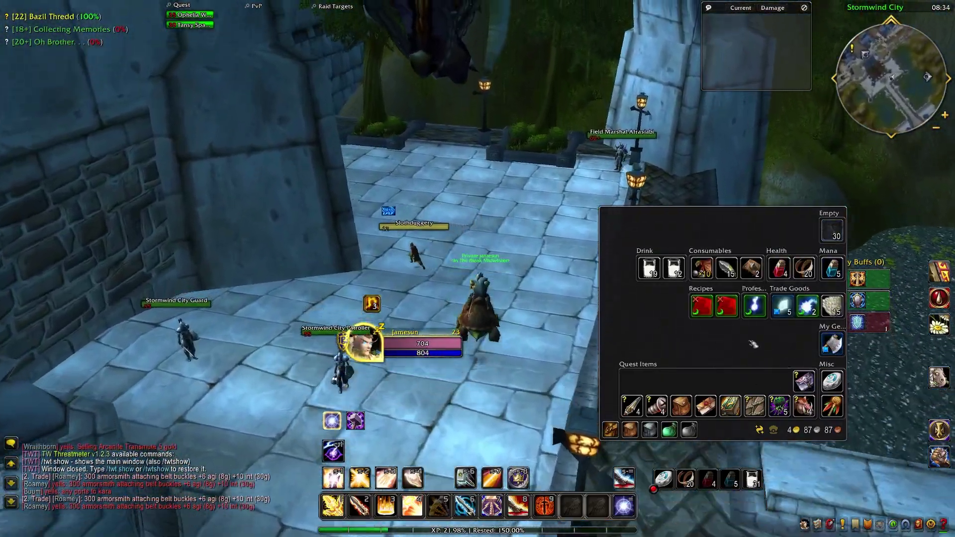
mouse_move(830, 343)
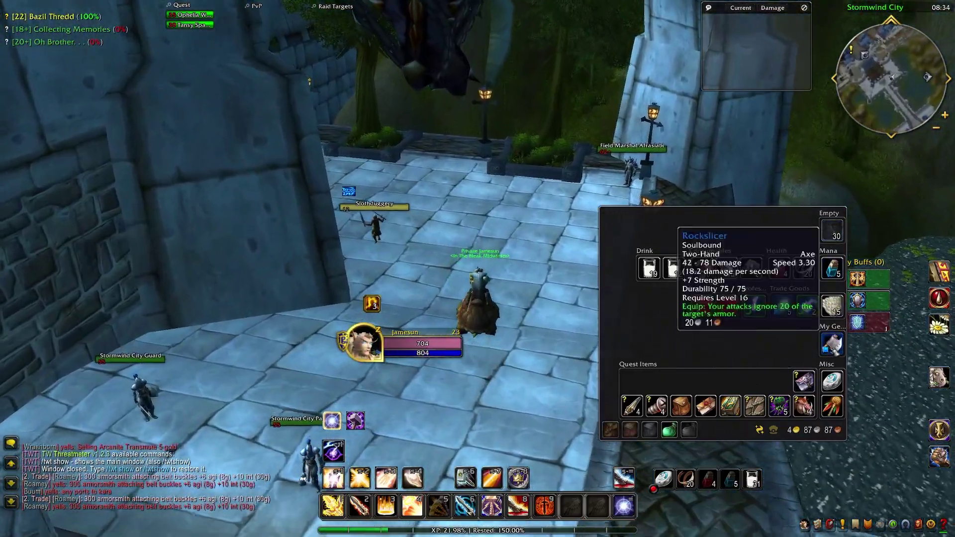
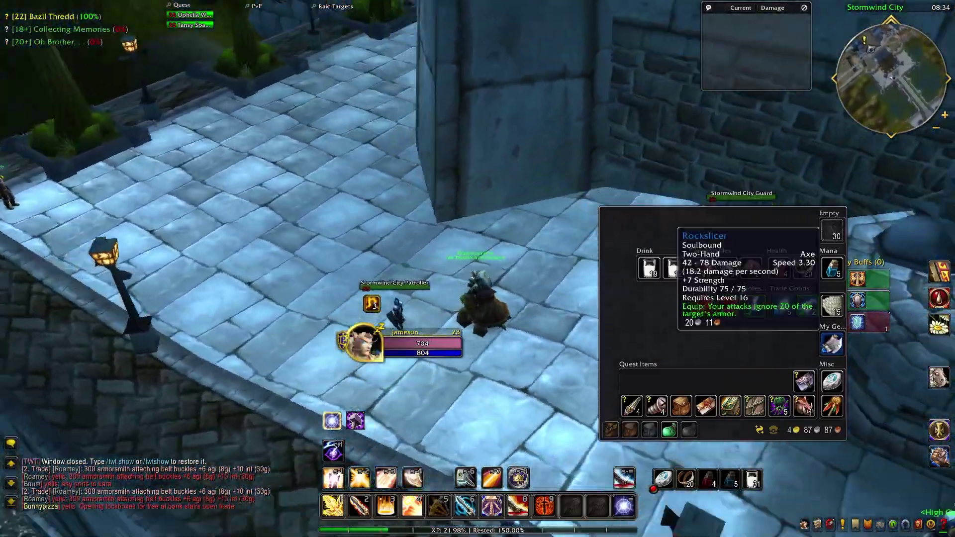
key("d")
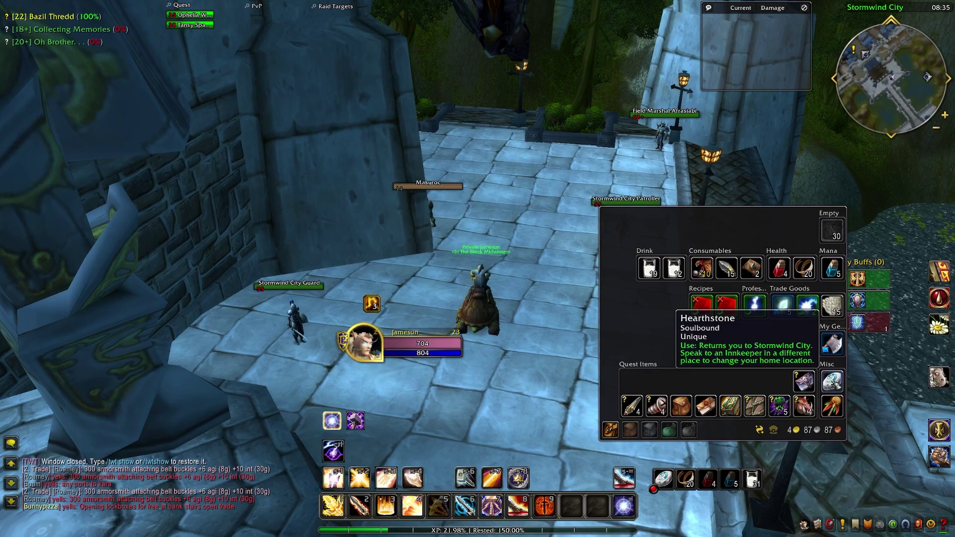
Step: Turn on Edit Mode for the Bagshui bags, pick up the Health Potions category and put it back in the Health group
right_click(634, 214)
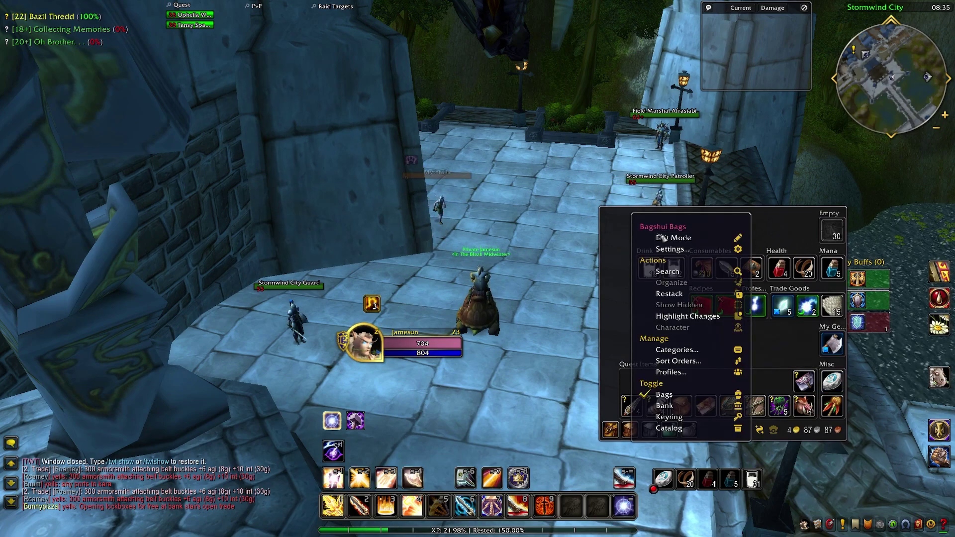
left_click(681, 234)
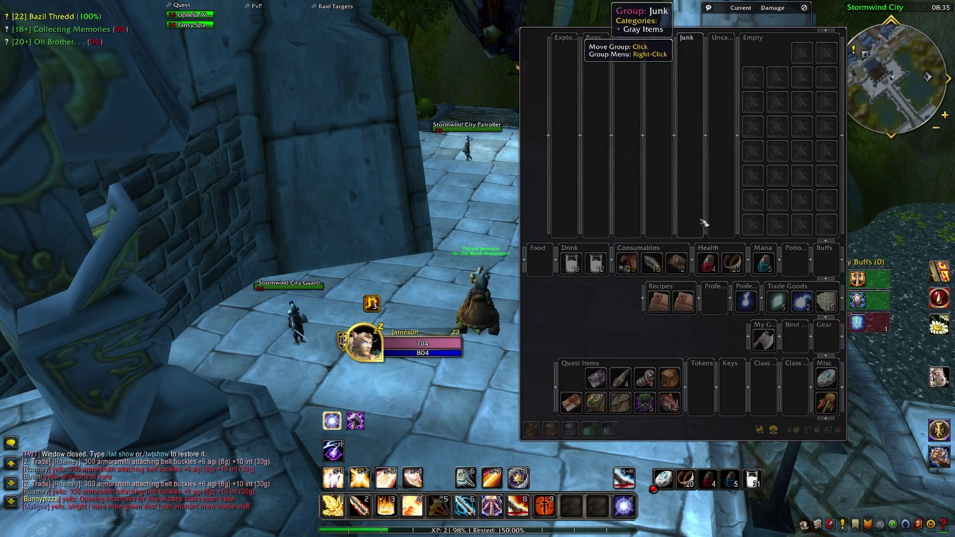
left_click(707, 262)
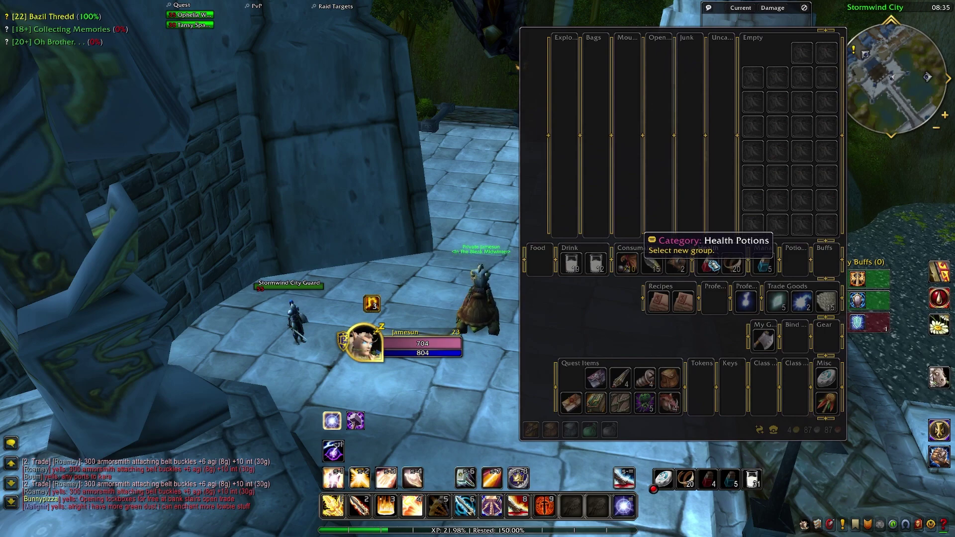
left_click(711, 264)
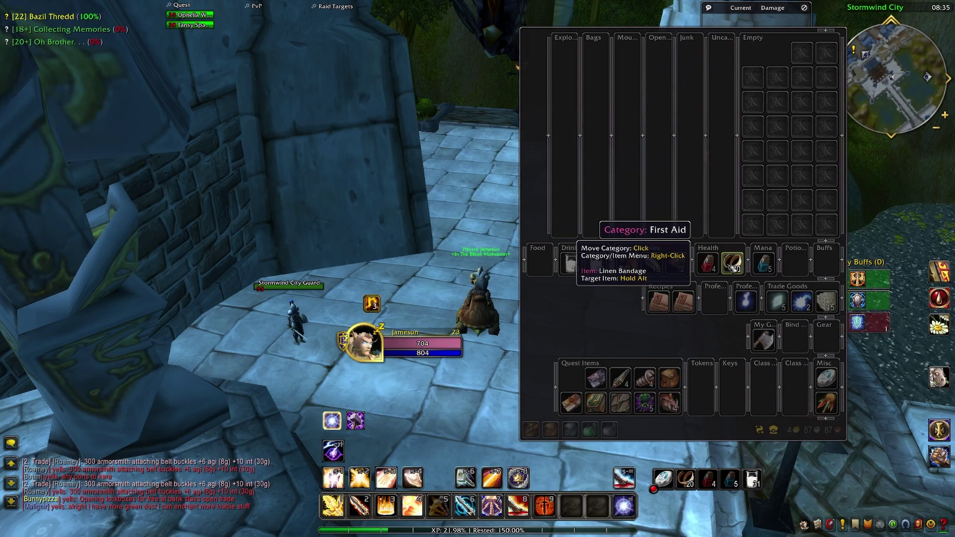
Step: Move the Wool Cloth item to the Uncategorized group, assigning it to the "I don't want this crap" category
key("alt")
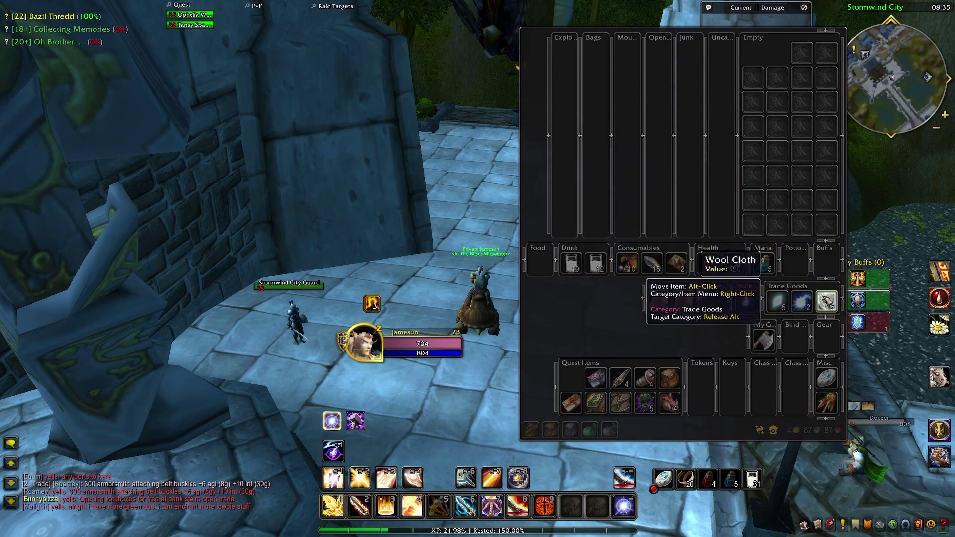
left_click(826, 302, "alt")
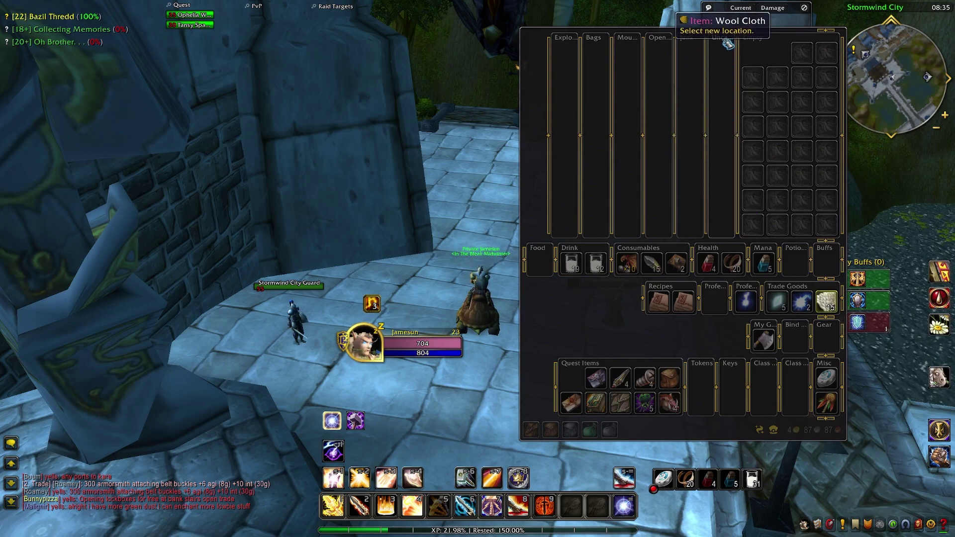
left_click(721, 202)
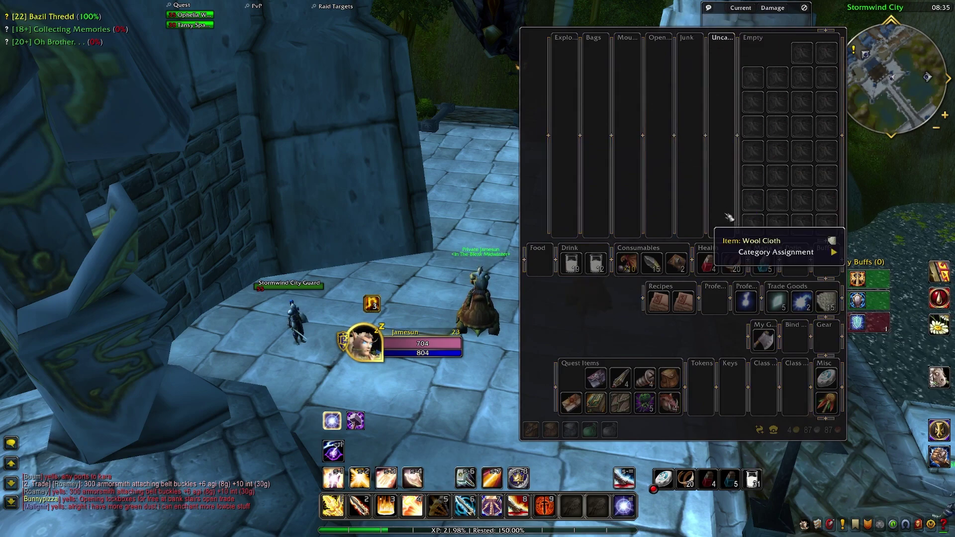
mouse_move(765, 253)
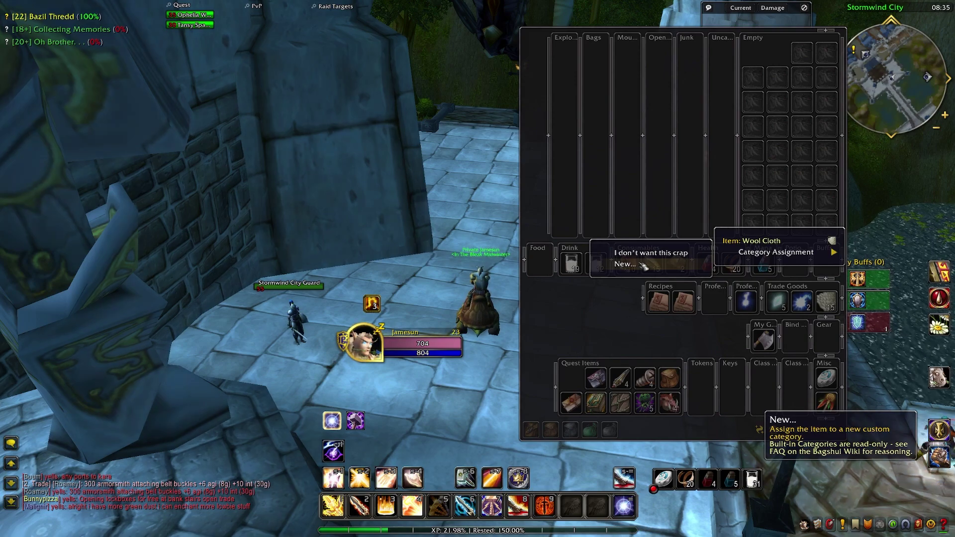
left_click(644, 254)
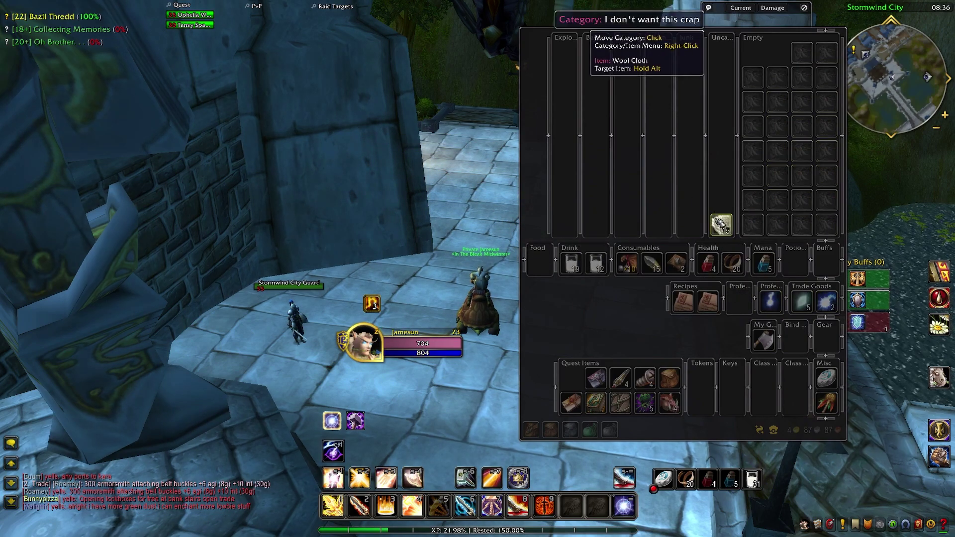
Step: Close and reopen the bags, and check the Wool Cloth in its new group outside Edit Mode
key("b")
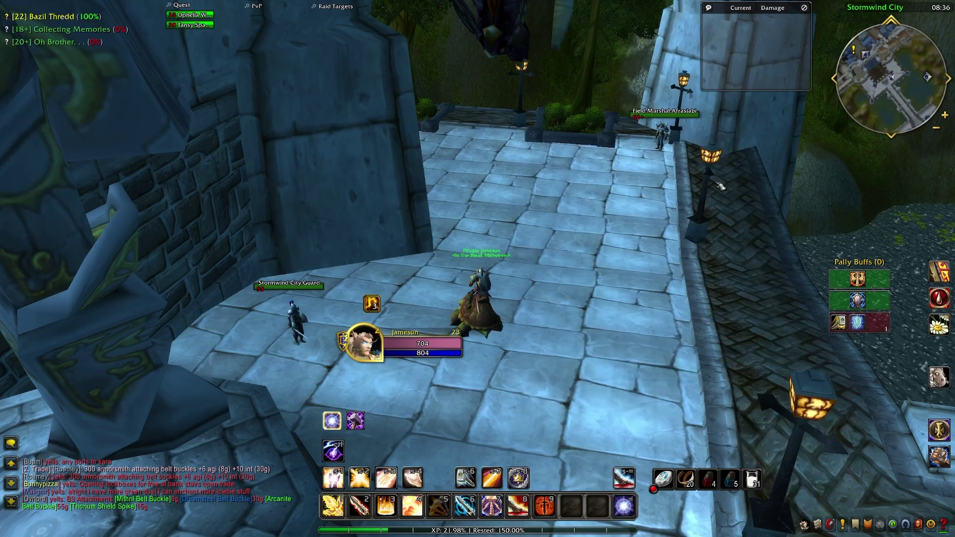
key("b")
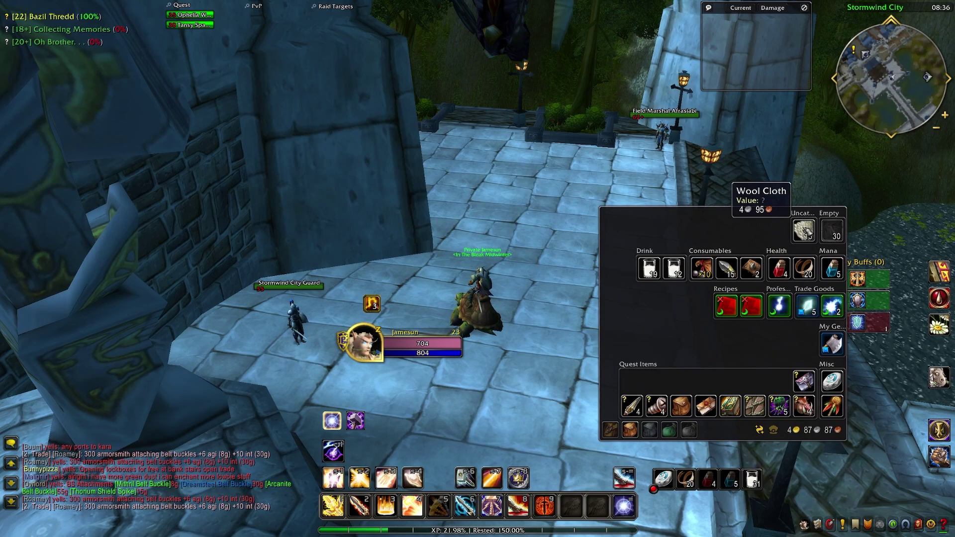
key("w")
key("a")
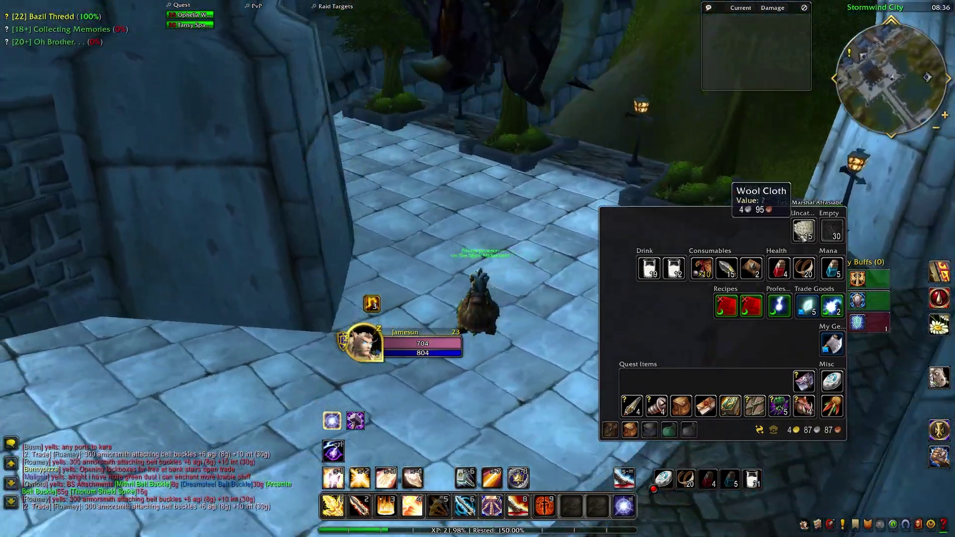
Step: Ride around Stormwind, view all bag groups in Bagshui's Edit Mode, and close and reopen the bags
key("w")
key("a")
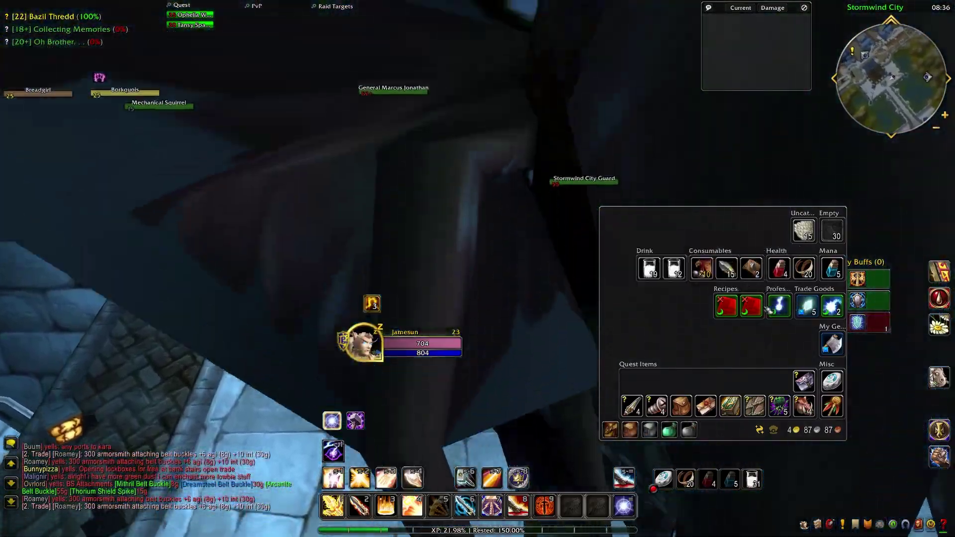
key("w")
key("a")
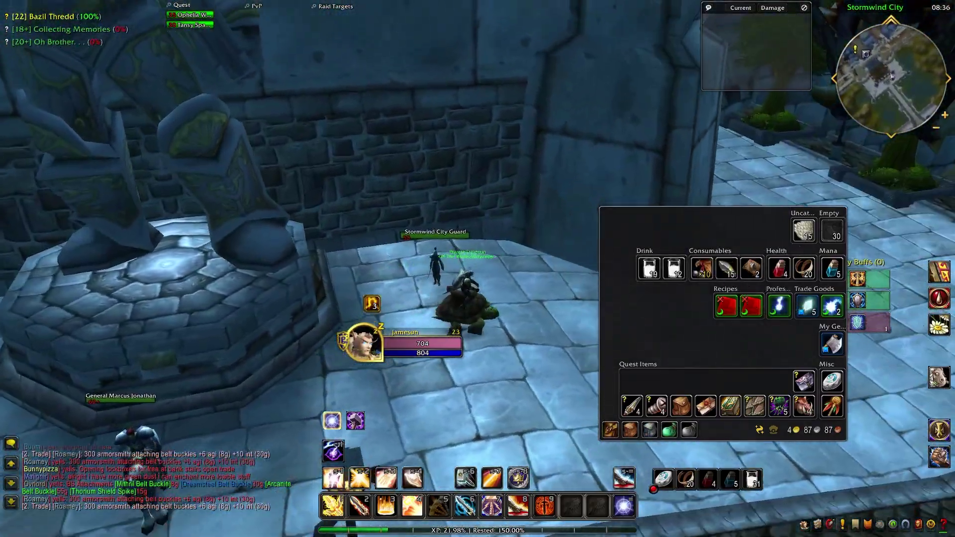
right_click(662, 222)
left_click(697, 252)
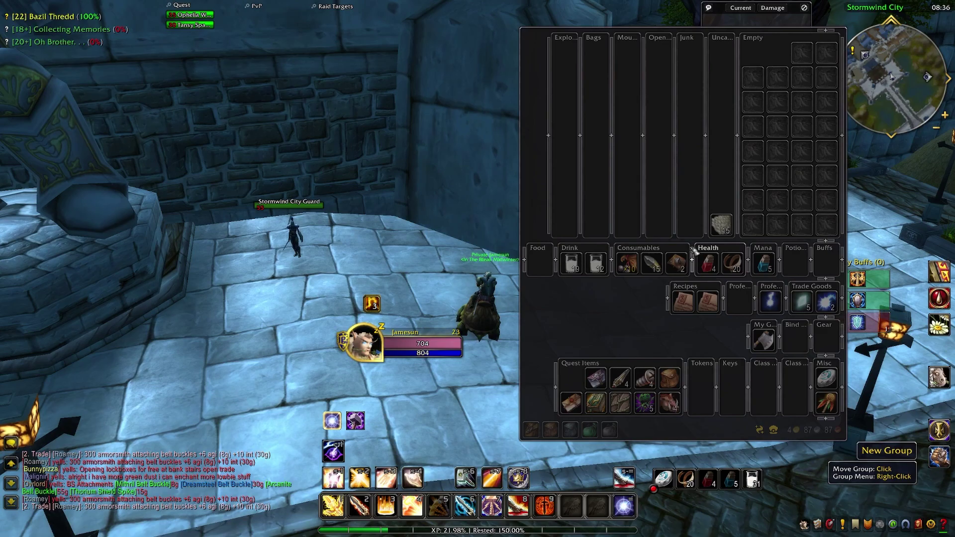
key("b")
key("b")
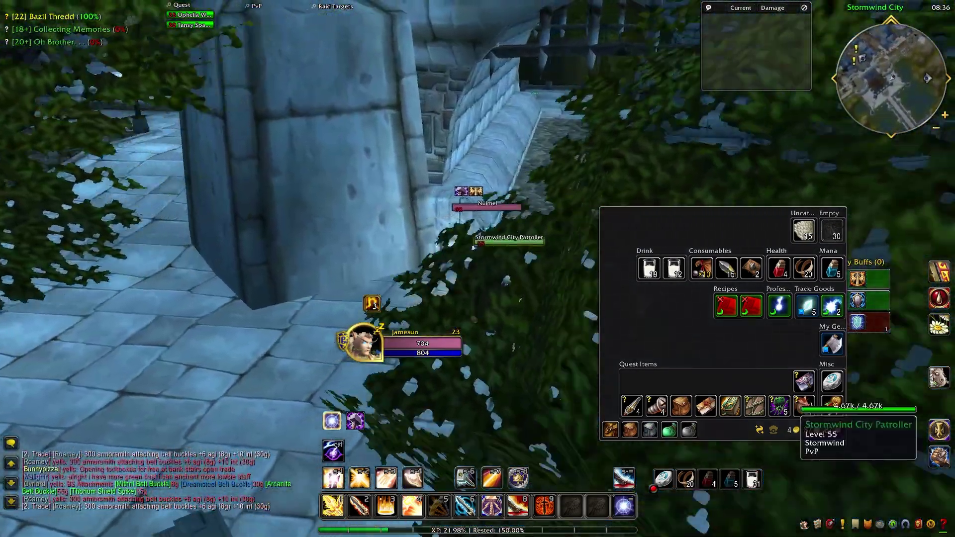
Step: Close the bags, ride into the Trade District and expand the collected addon buttons beside the minimap
key("b")
key("w")
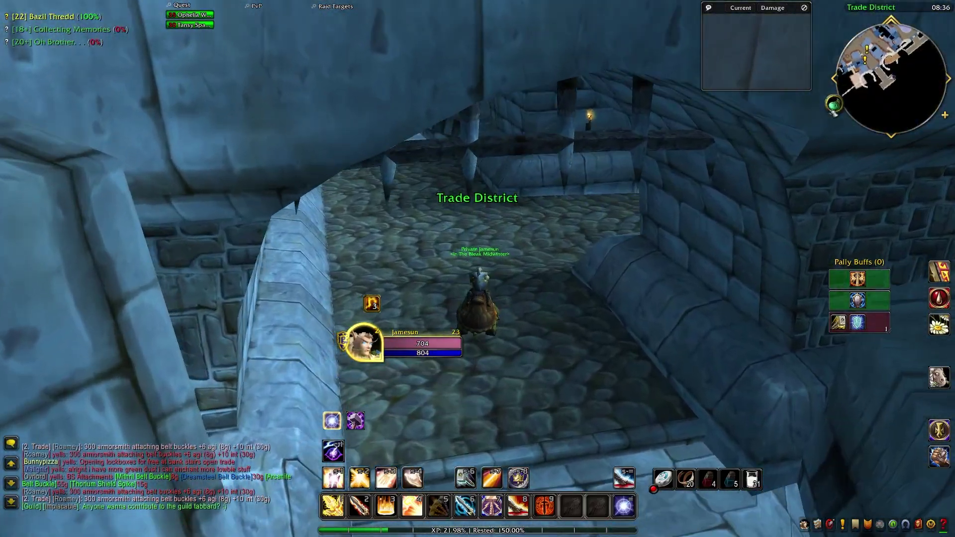
mouse_move(836, 105)
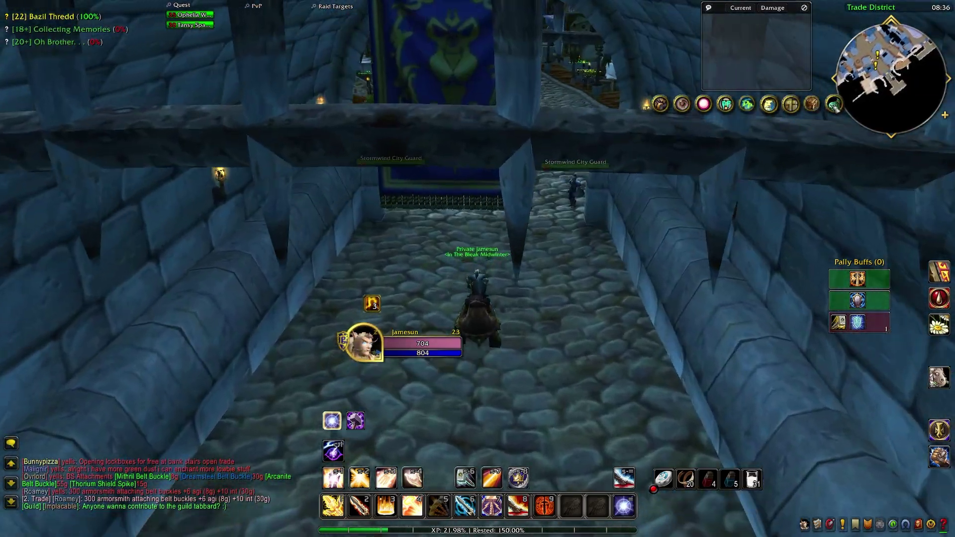
key("d")
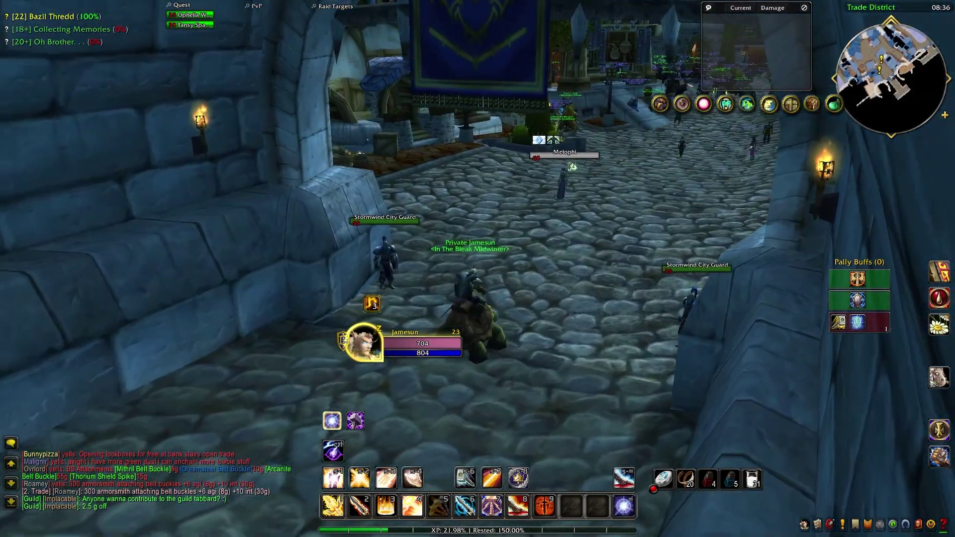
Step: Bind the UnitXP SP3 targeting functions Next Target Marker to Q and Previous Target Marker to E, and save the key bindings
key("Escape")
left_click(488, 274)
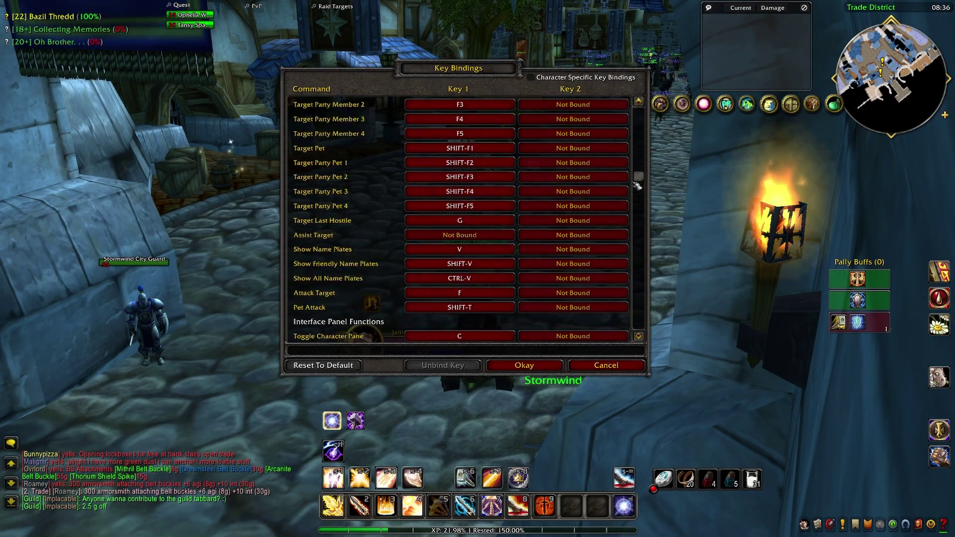
left_click_drag(636, 219, 640, 330)
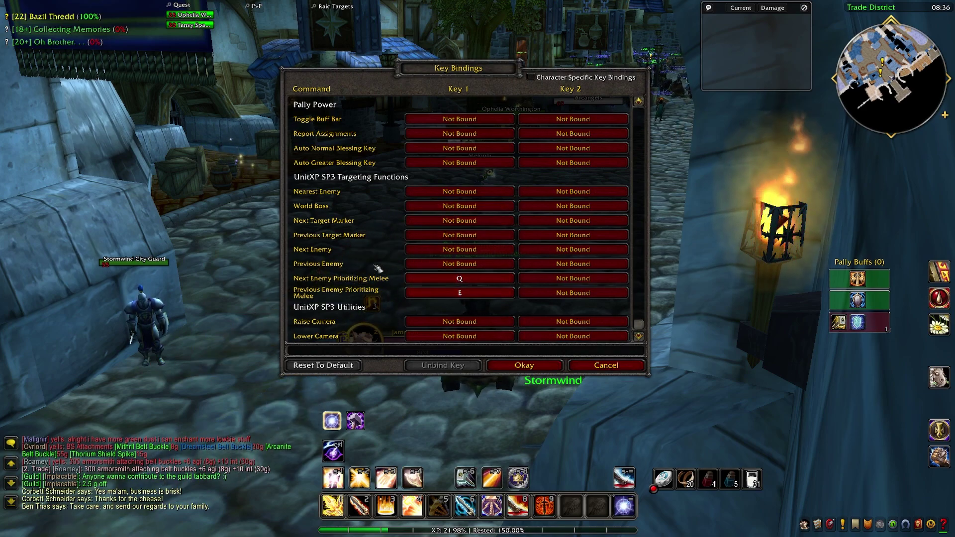
left_click(443, 220)
key("q")
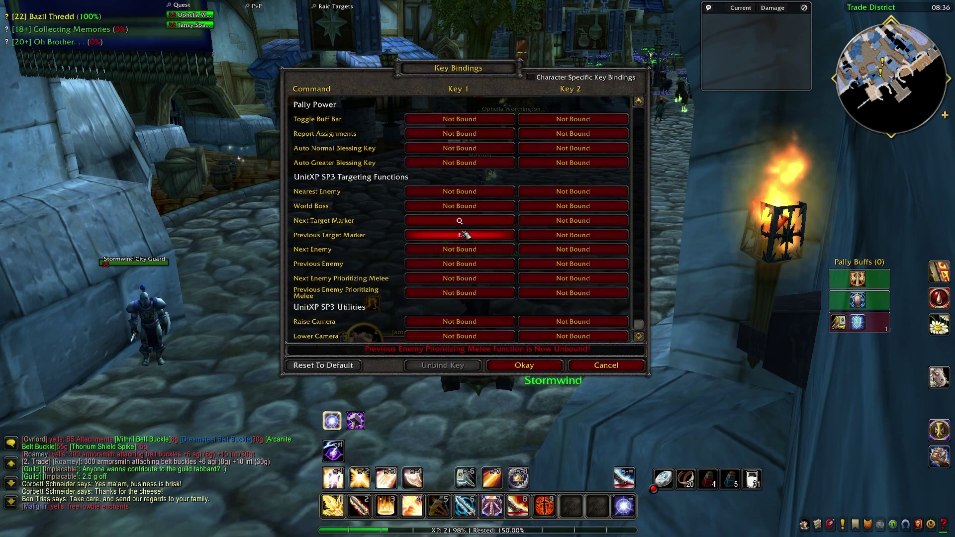
left_click(527, 366)
left_click(498, 349)
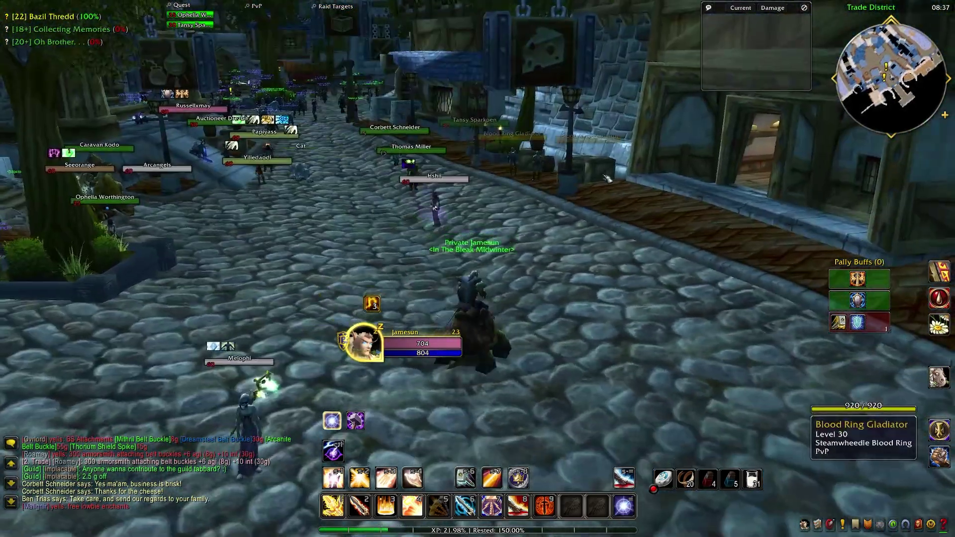
Step: Reopen the key bindings, look through the action bar commands and leave without making changes
key("Escape")
left_click(478, 274)
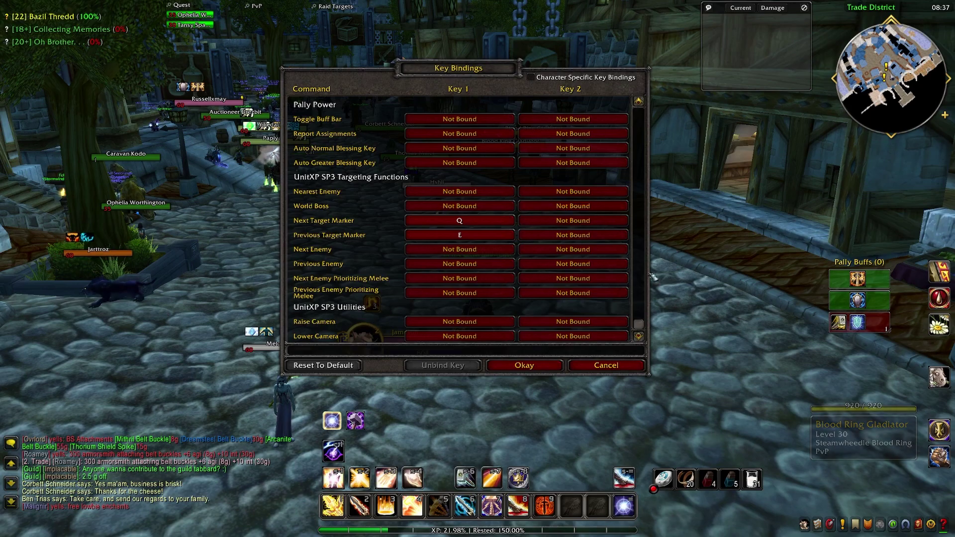
left_click_drag(639, 318, 640, 179)
scroll(640, 179, "up", 5)
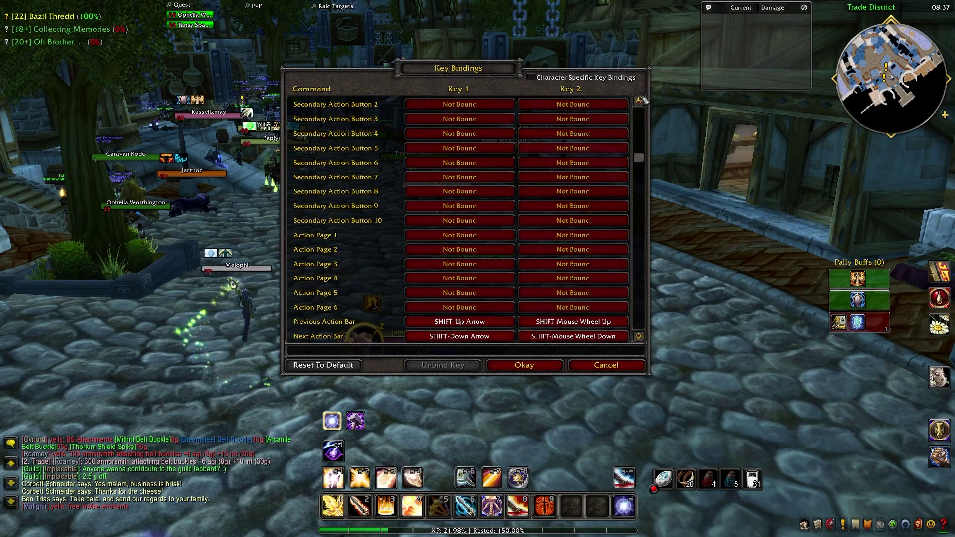
left_click(606, 365)
key("Escape")
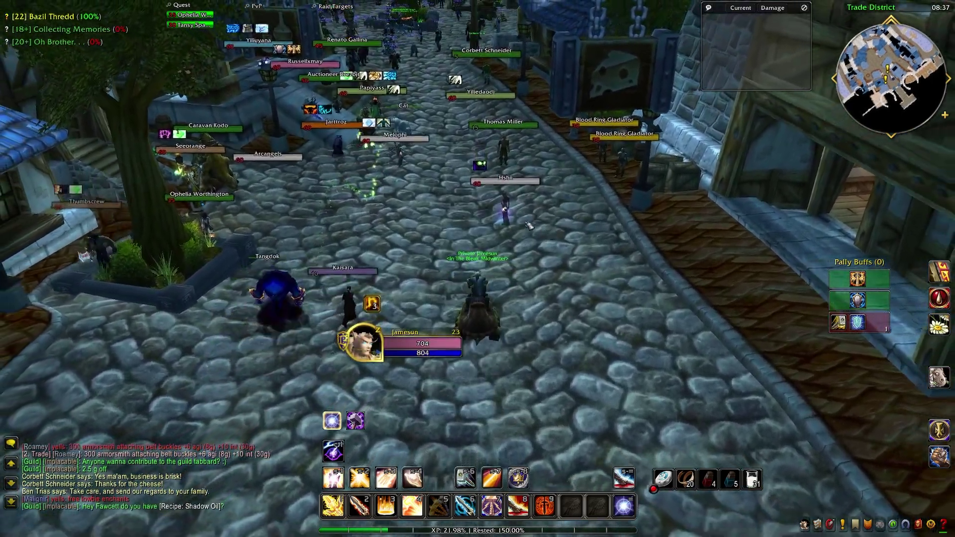
Step: Target a nearby player, your own character and NPCs on the street, including the baker, and clear the target
left_click(476, 215)
key("w")
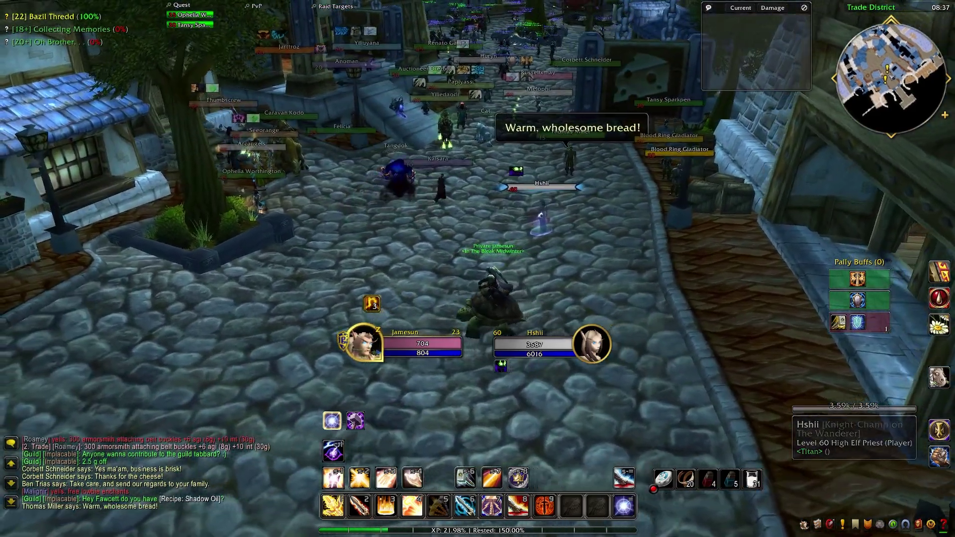
key("F1")
key("d")
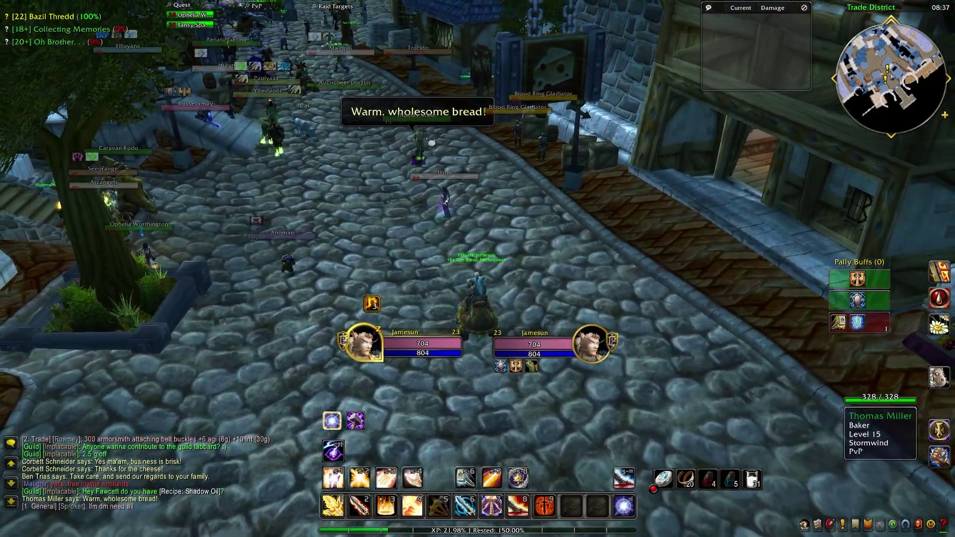
left_click(450, 196)
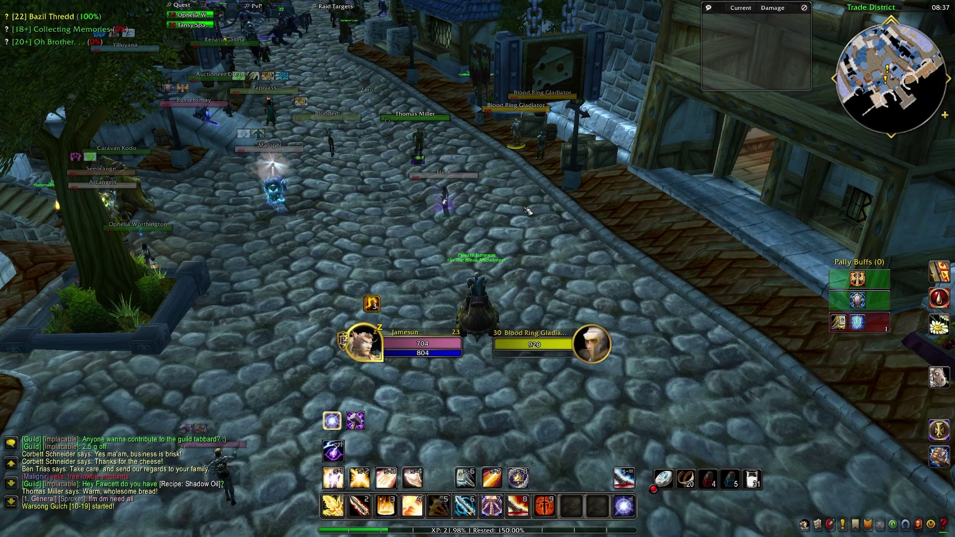
key("w")
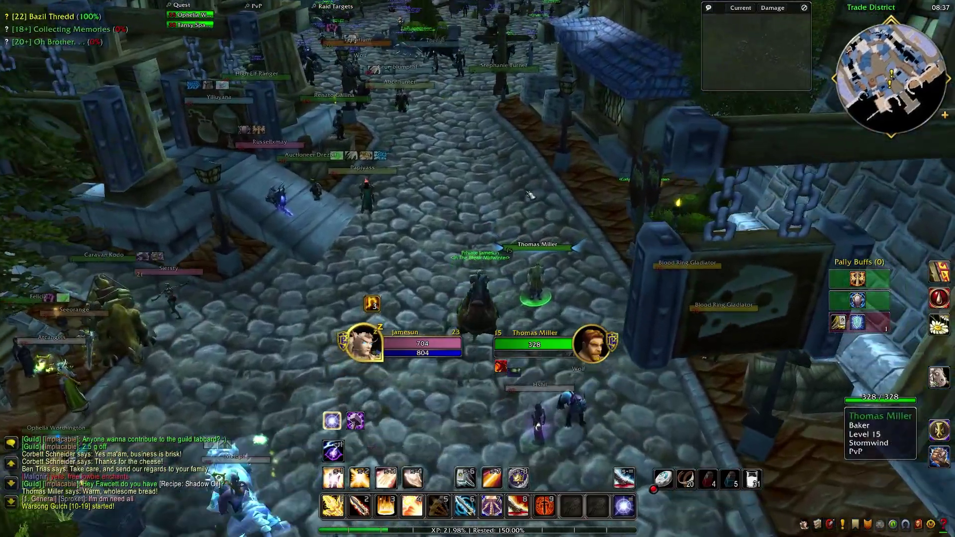
key("Escape")
key("Escape")
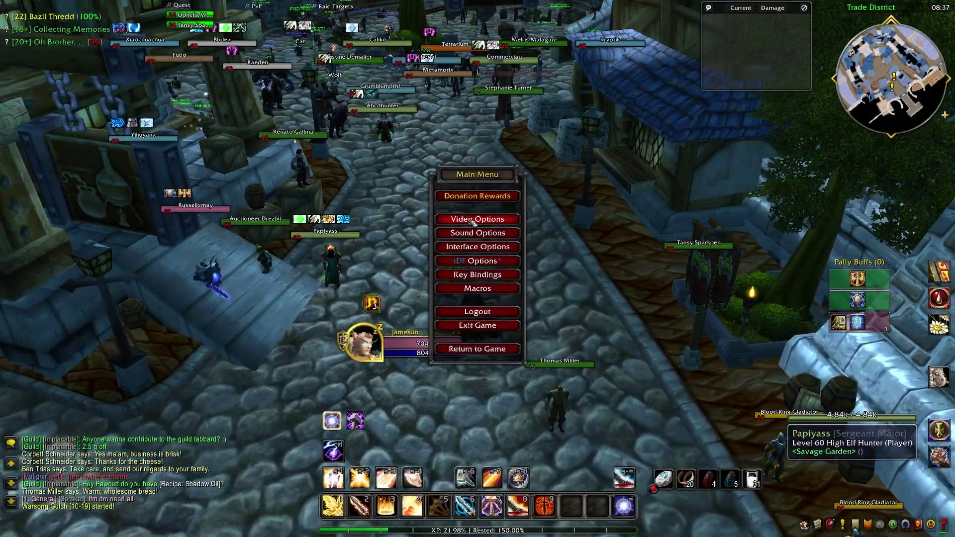
Step: Ride on through the crowded Trade District to the square with the signpost, viewing the nameplates of players and NPCs
key("w")
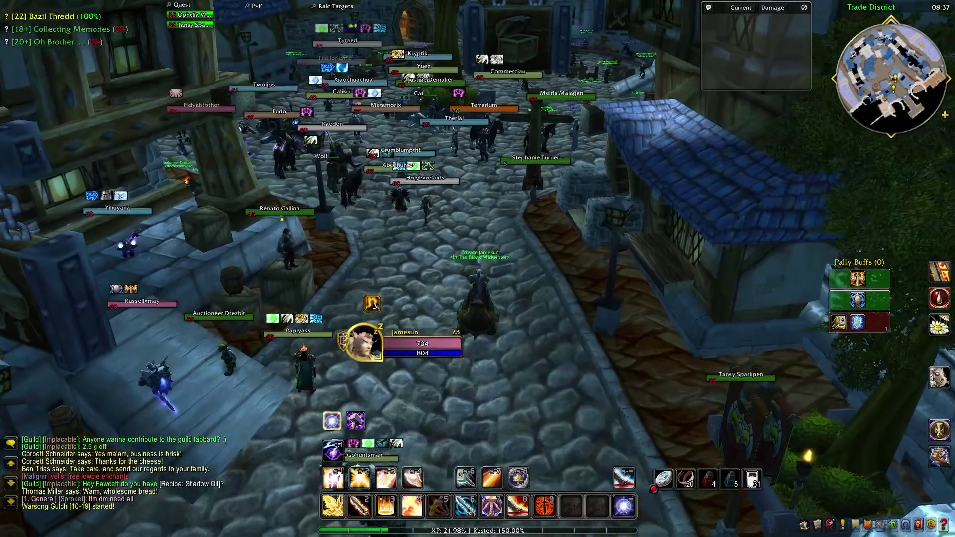
key("w")
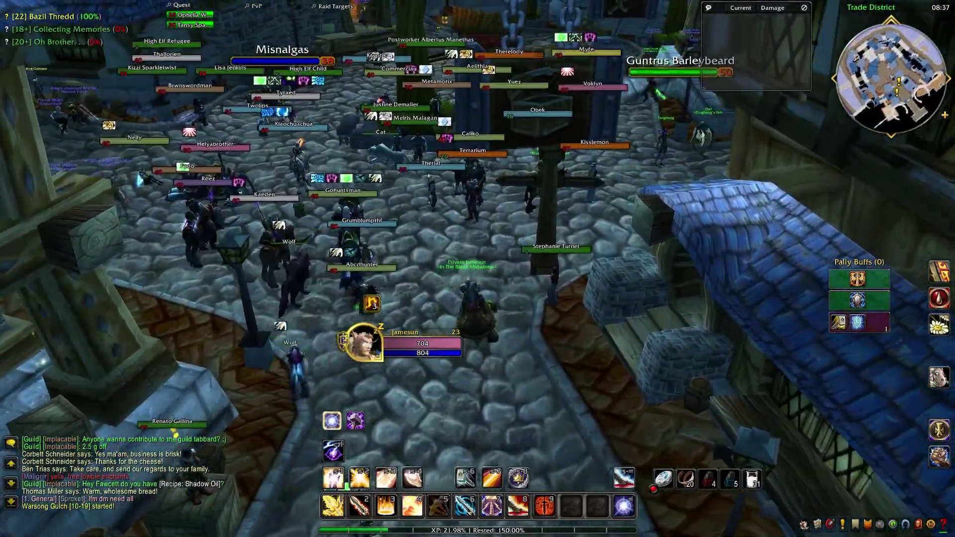
key("w")
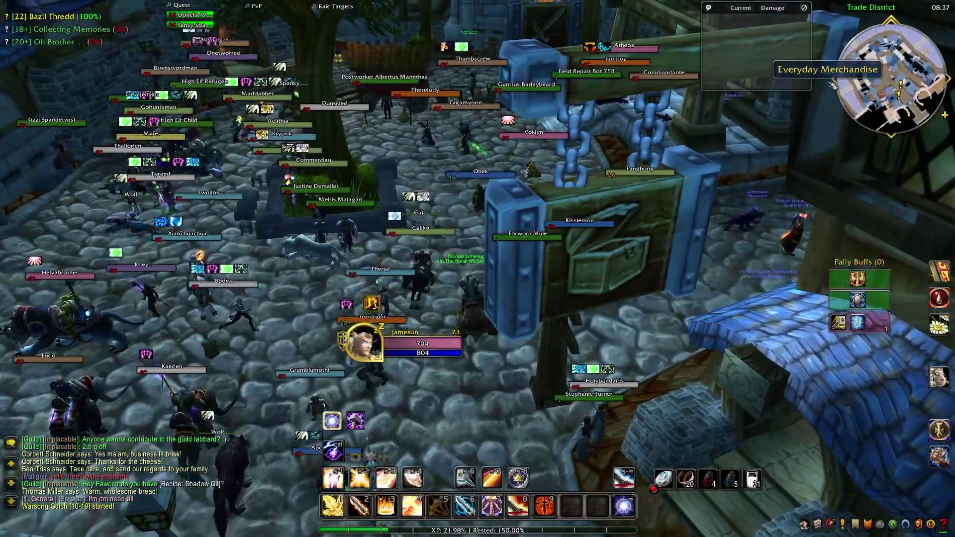
key("w")
key("Escape")
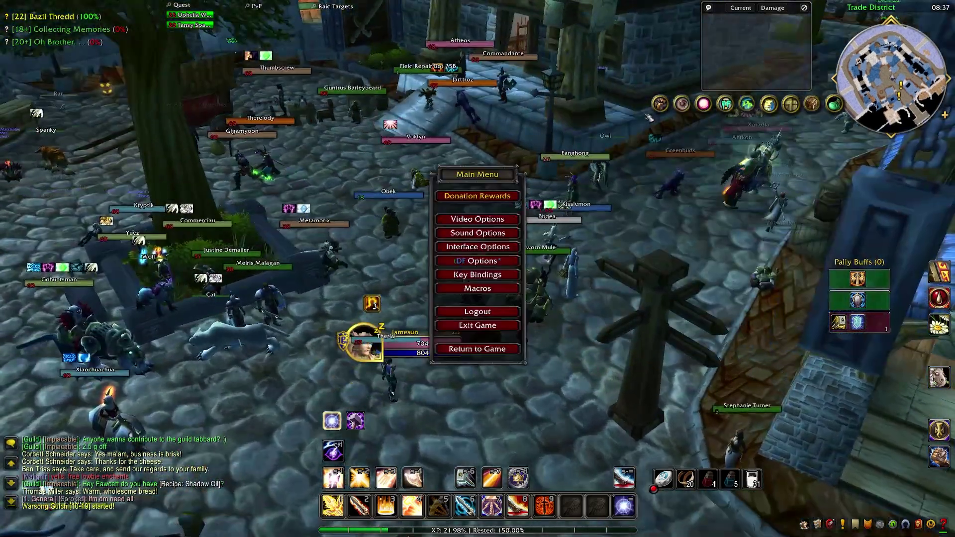
key("Escape")
Step: Run /crap to unlock the raid group frames and examine them while riding down the street
type("/")
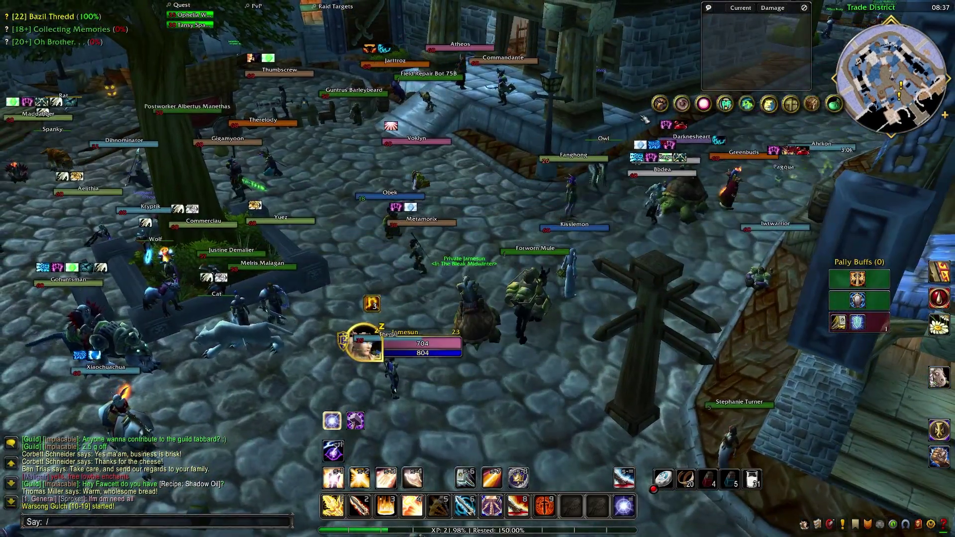
type("crap")
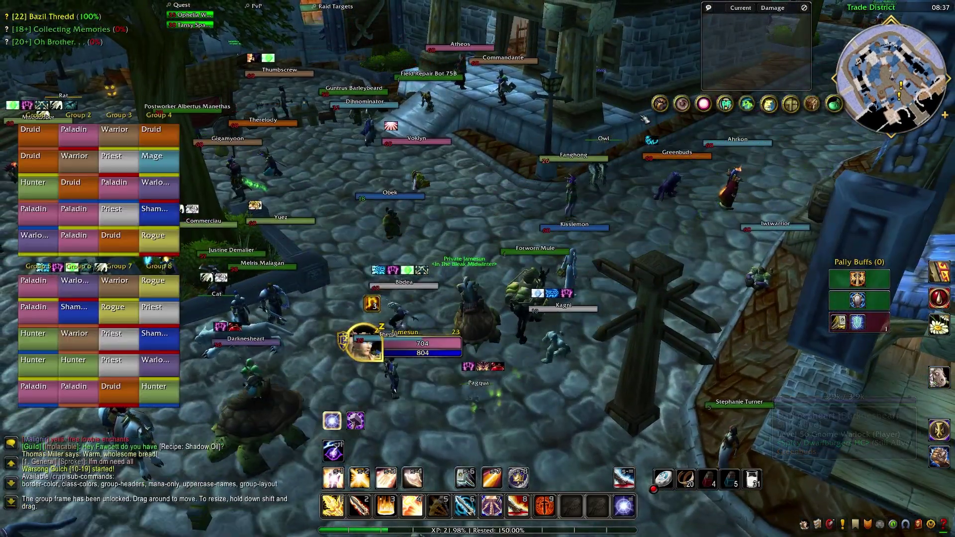
type("a")
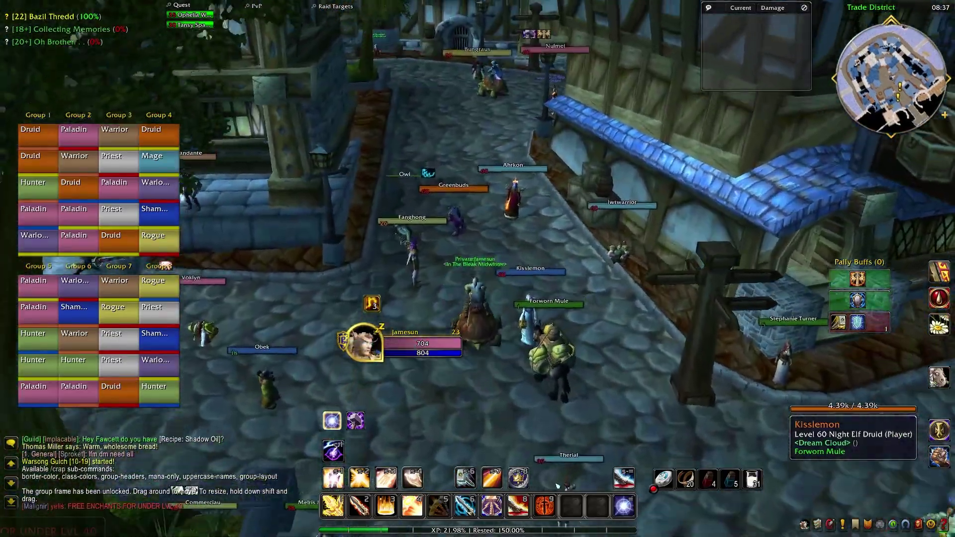
type("w")
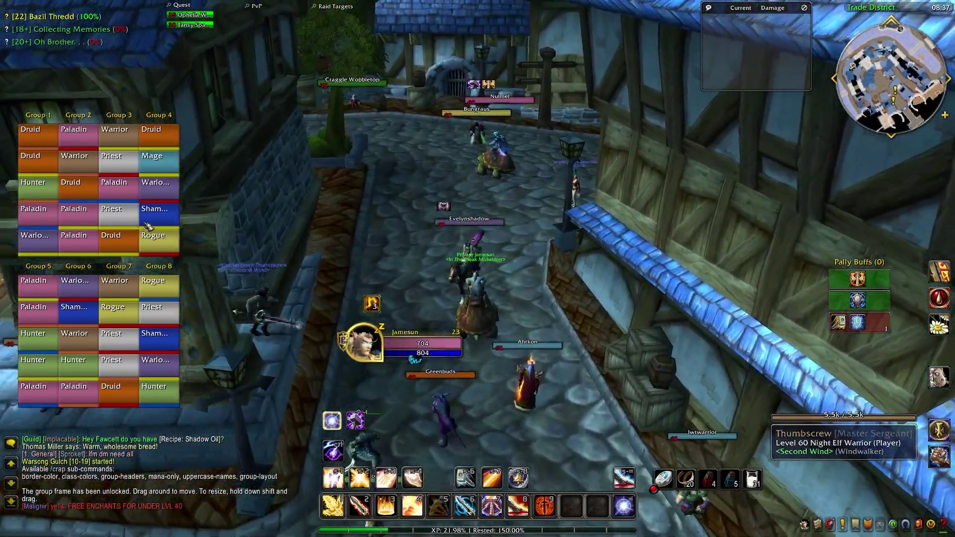
type("d")
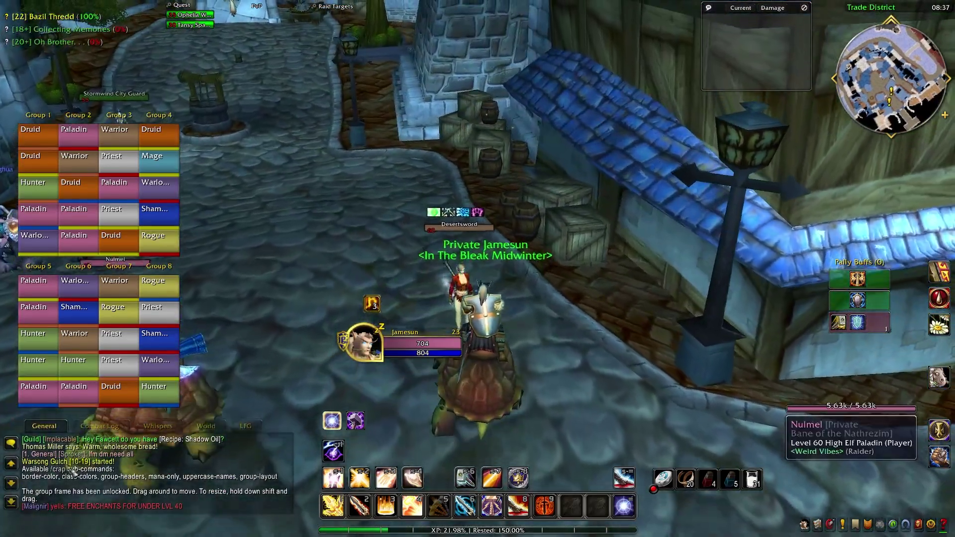
type("d")
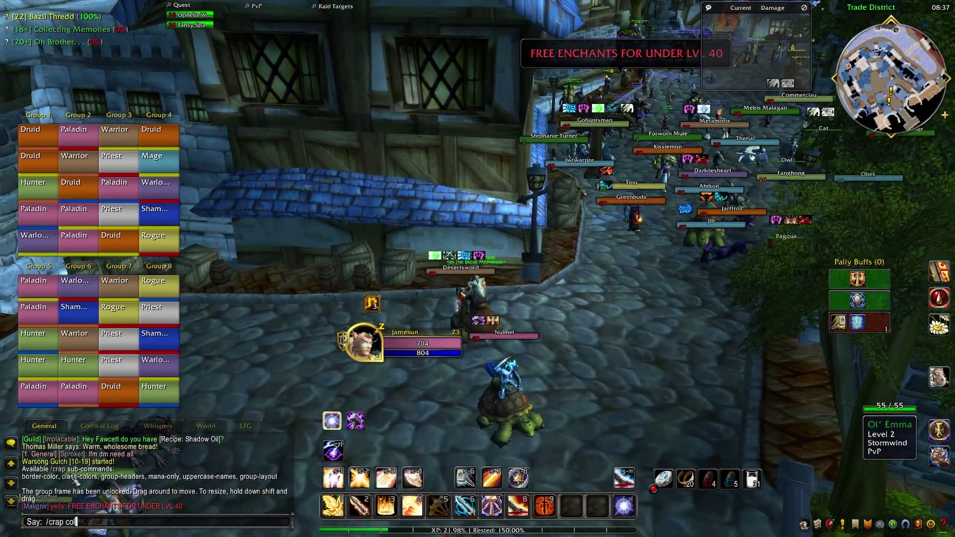
Step: Run /crap border-color and accept white as the raid frames' border color
type("/crap")
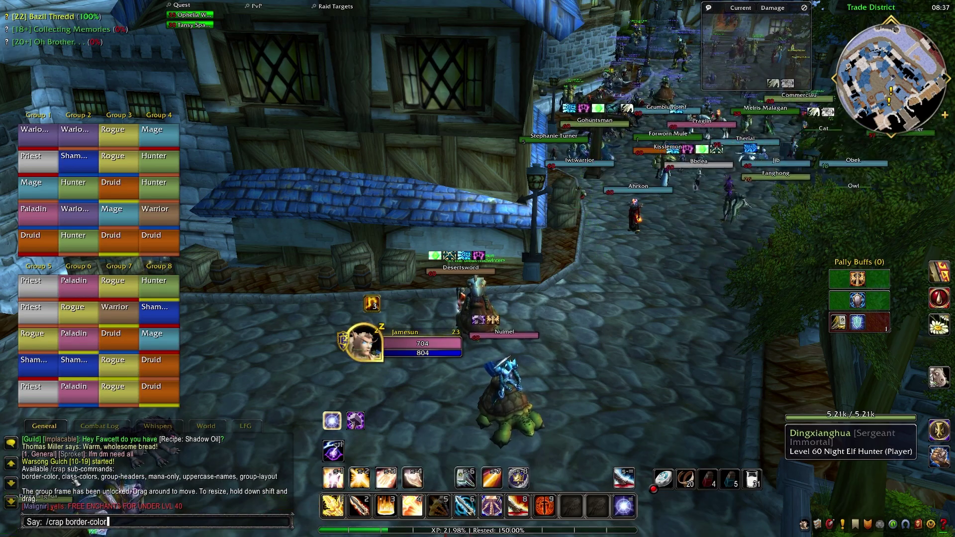
type(" border-color")
key("Return")
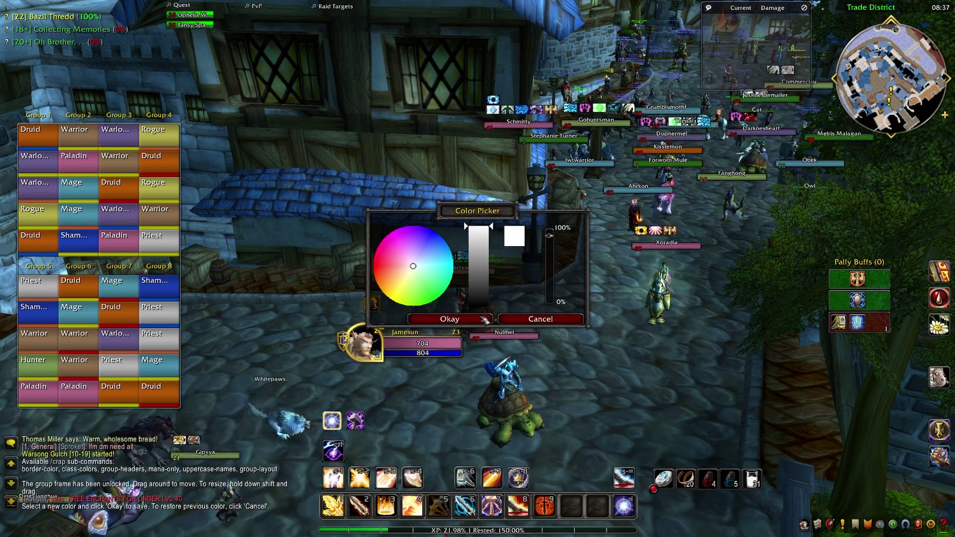
left_click(453, 318)
key("Return")
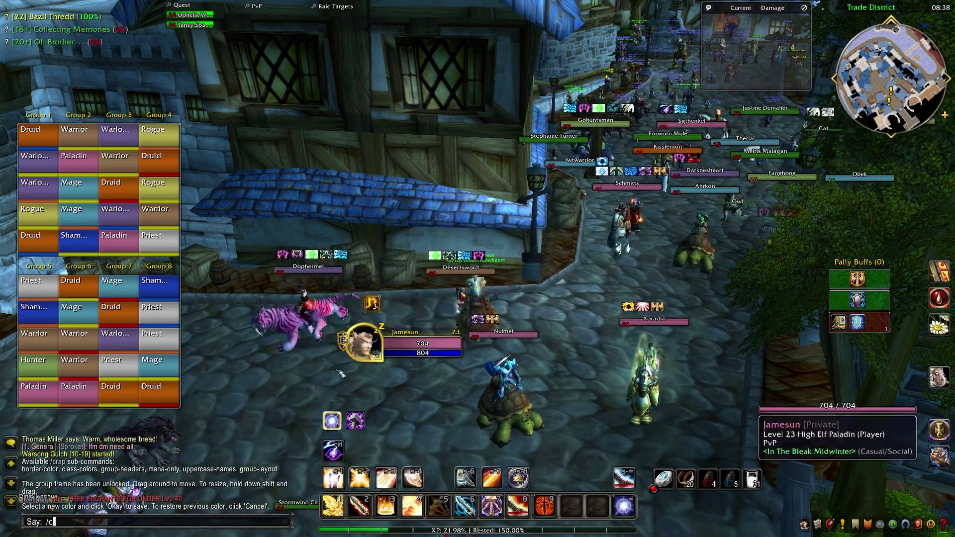
Step: Lock the raid group frames and unlock them again with the /crap command
type("/crap lock")
key("Return")
key("Return")
type("/crap")
key("Return")
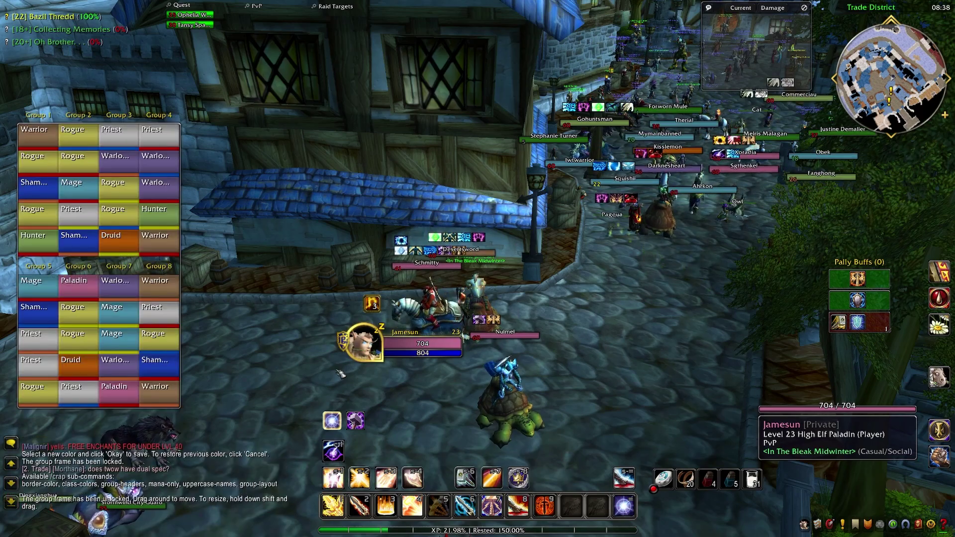
Step: Run /crap border-color again and accept the white color for the raid frames' border
type("/crap")
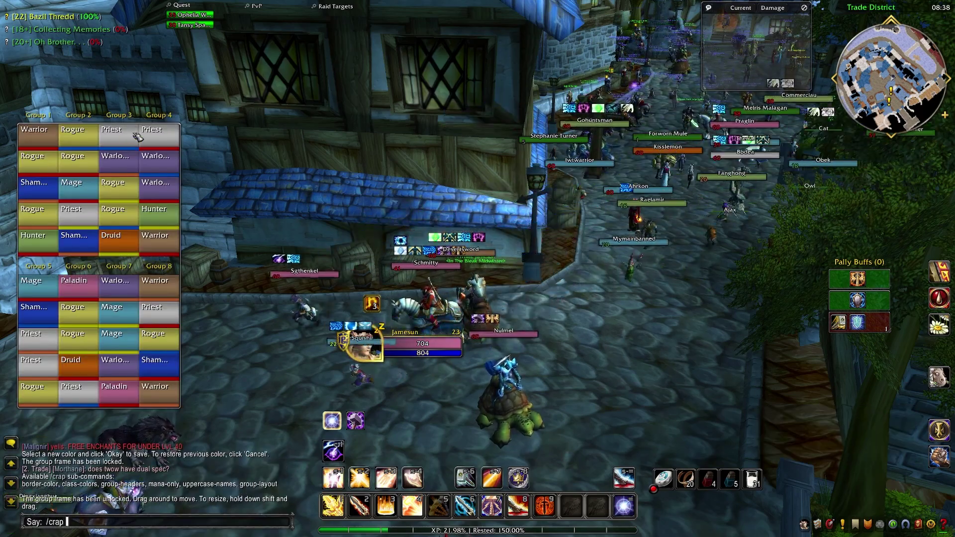
type(" border-color")
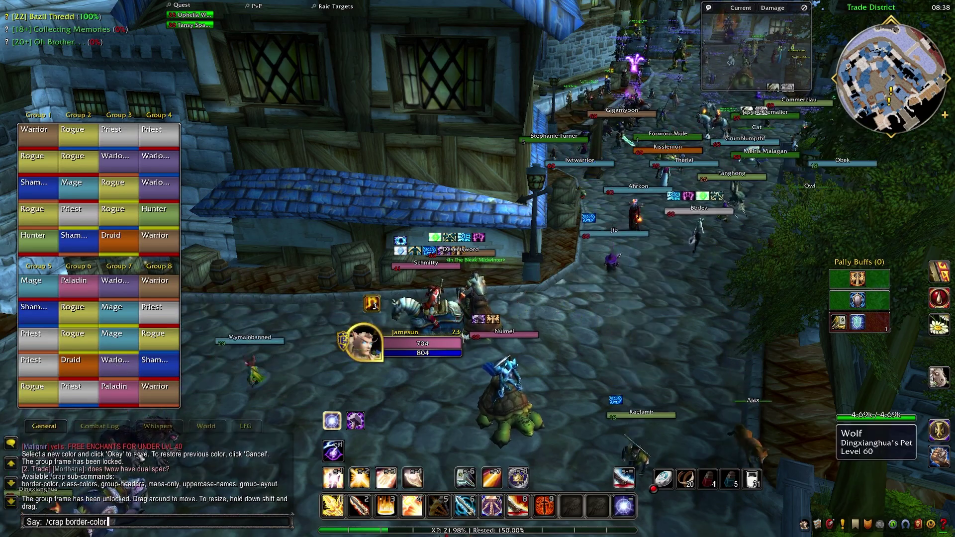
key("Return")
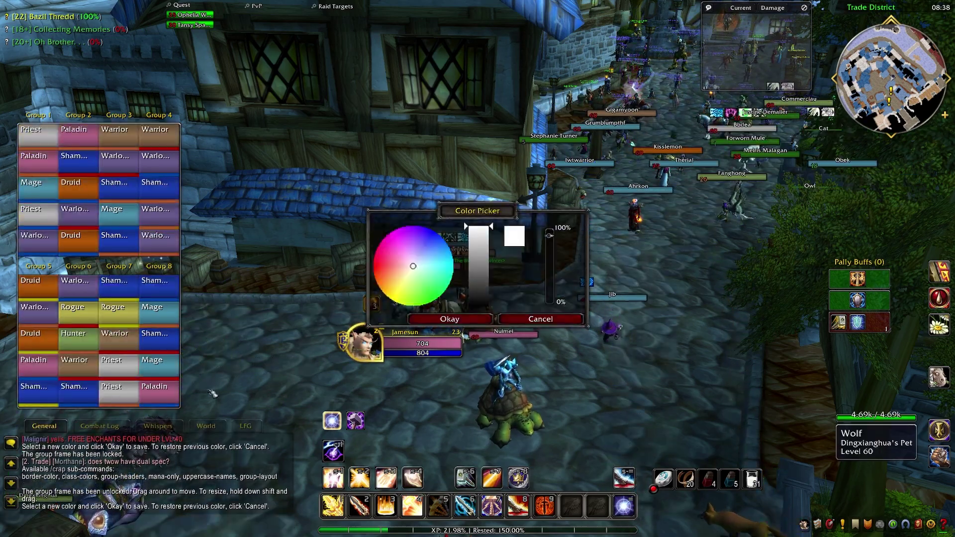
left_click(449, 319)
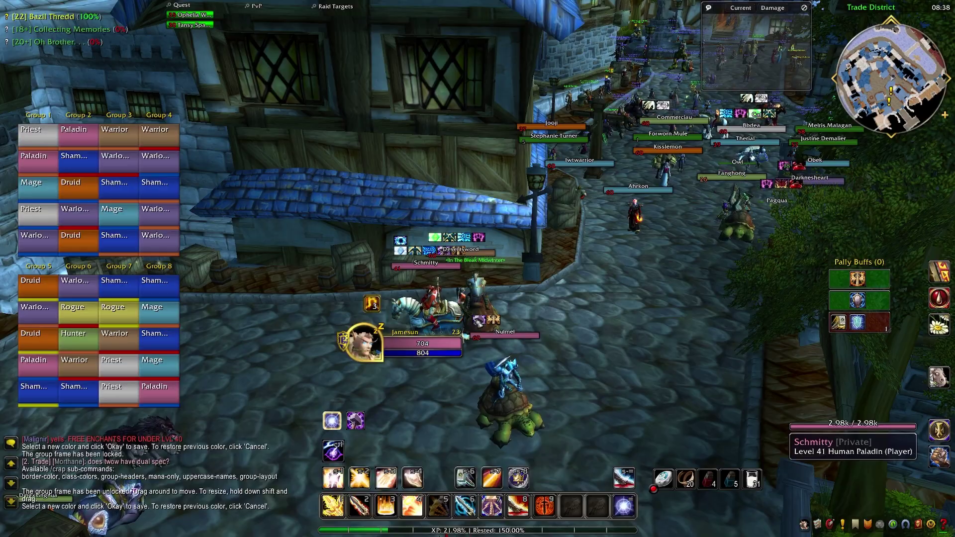
Step: Lock the raid group frames with the /crap command and ride up to the tree in the square
key("slash")
type("crap")
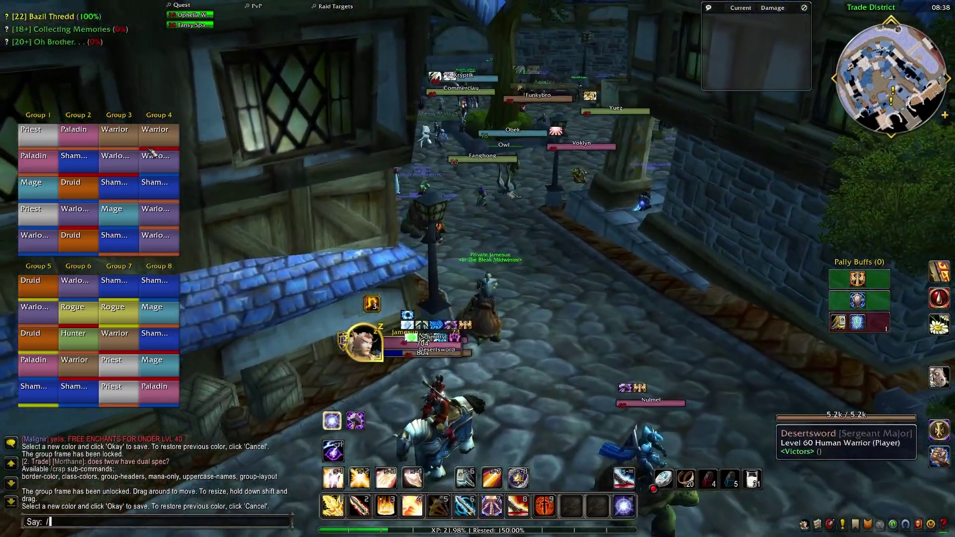
key("Return")
left_click_drag(151, 153, 79, 16)
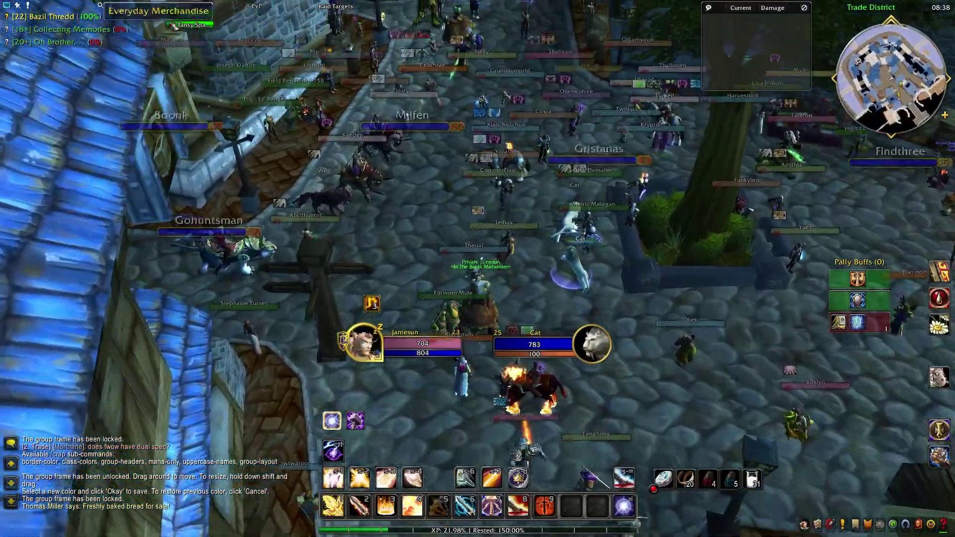
key("w")
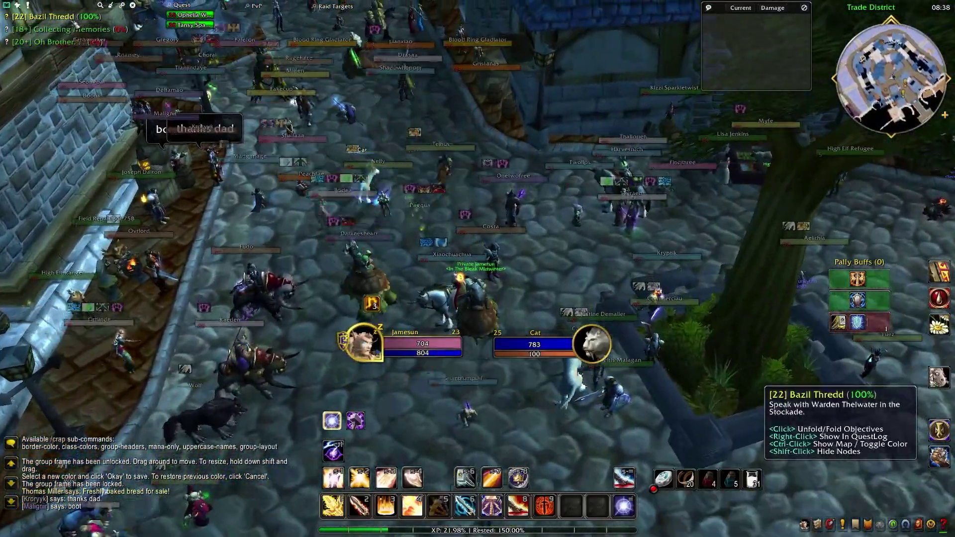
Step: Show The Everstill Bridge quest from the quest log on the Redridge Mountains map, and close the map and log
key("l")
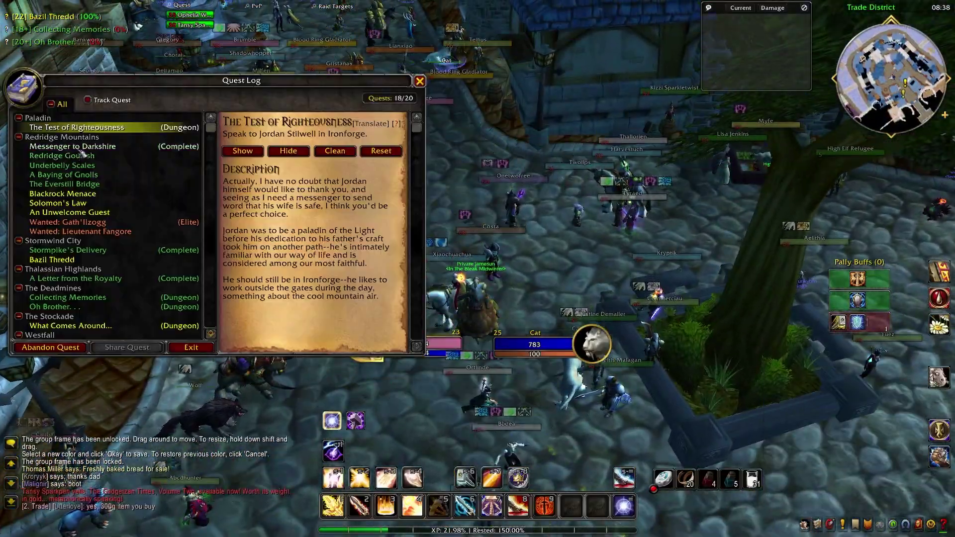
left_click(85, 165)
left_click(89, 184)
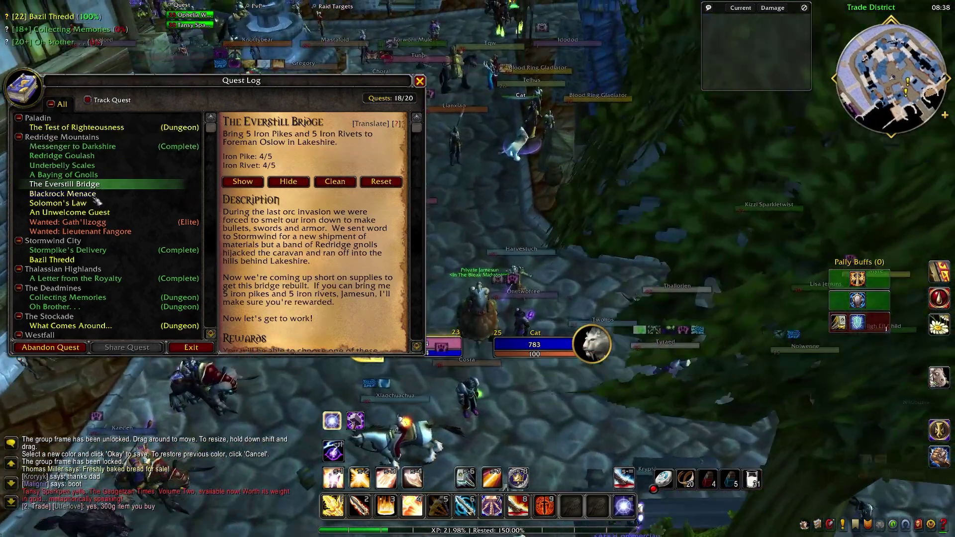
left_click(243, 181)
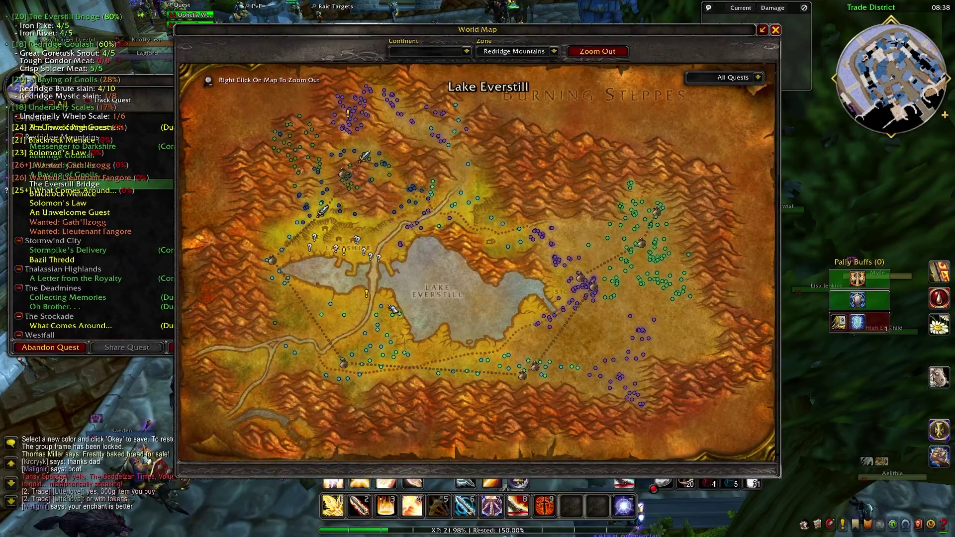
key("m")
key("l")
key("l")
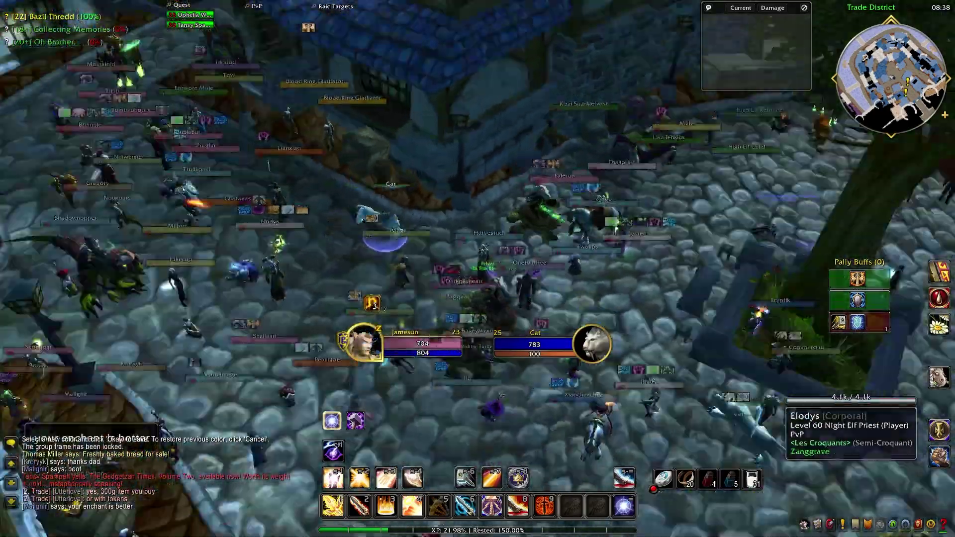
Step: Examine the addon buttons around the minimap, including Pally Power and Big Wigs, and display the UnitXP Service Pack 3 settings
key("d")
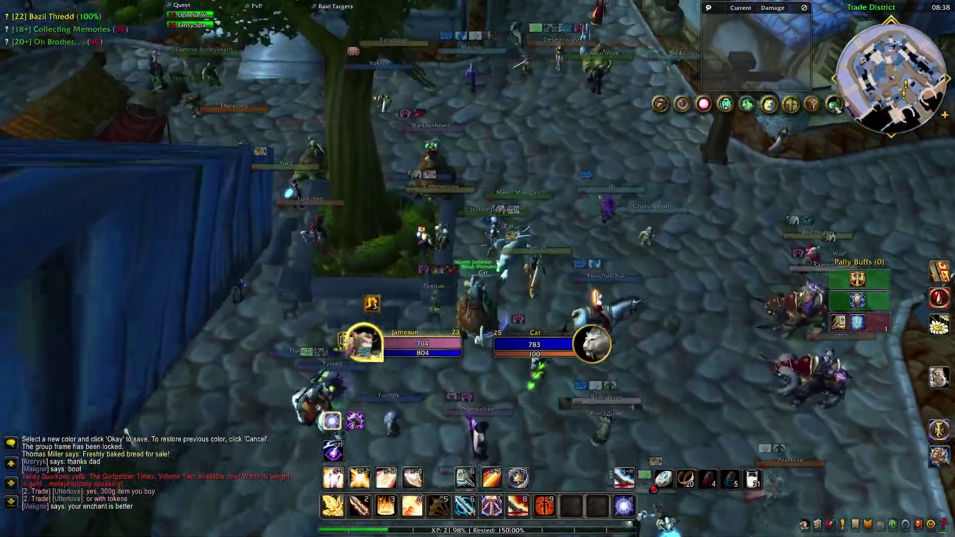
mouse_move(745, 105)
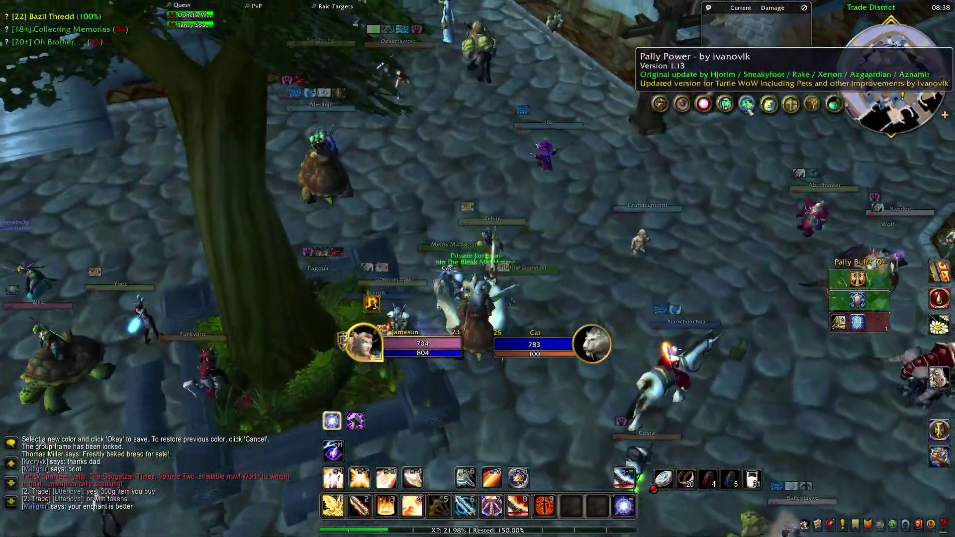
key("d")
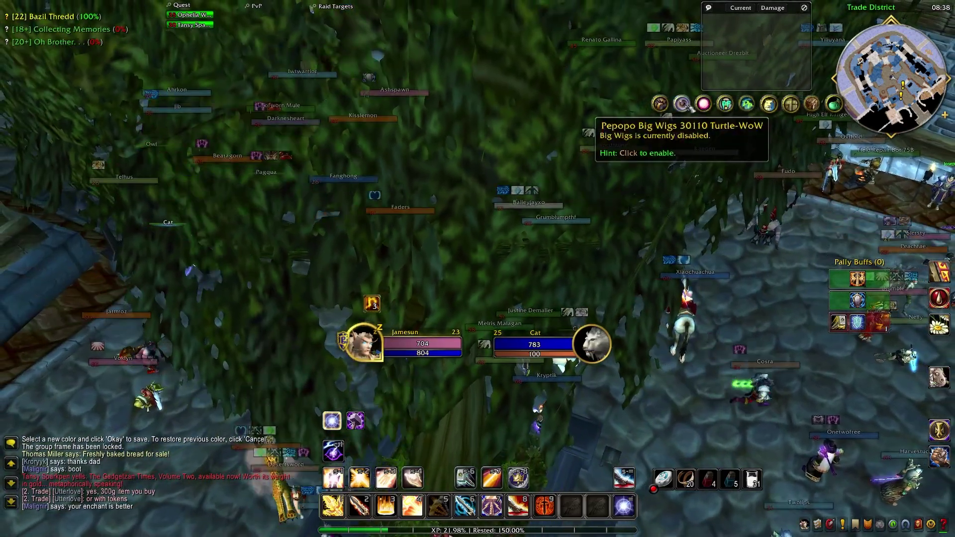
left_click(660, 104)
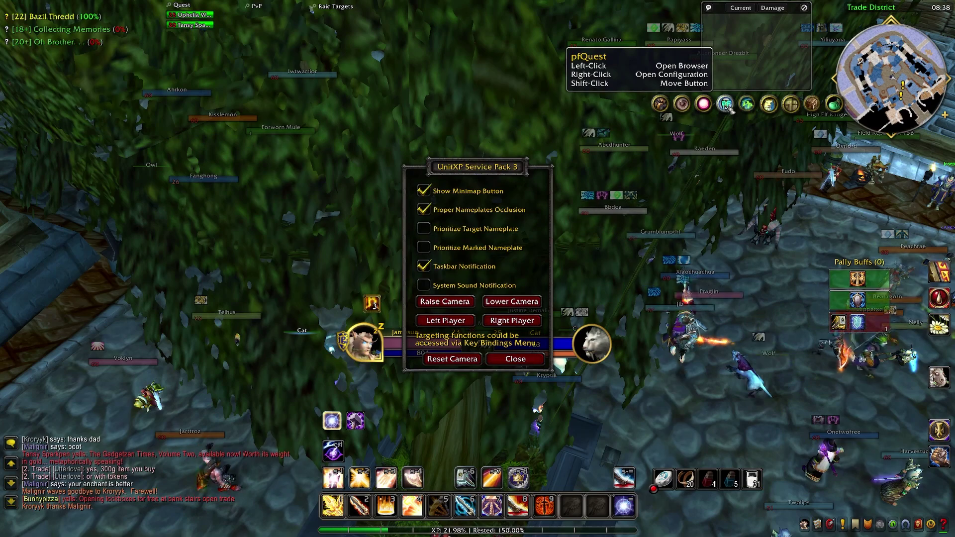
Step: Open the Difficult Bulletin Board, dismiss the UnitXP settings, and browse the Groups listings to the end before closing the board
left_click(769, 104)
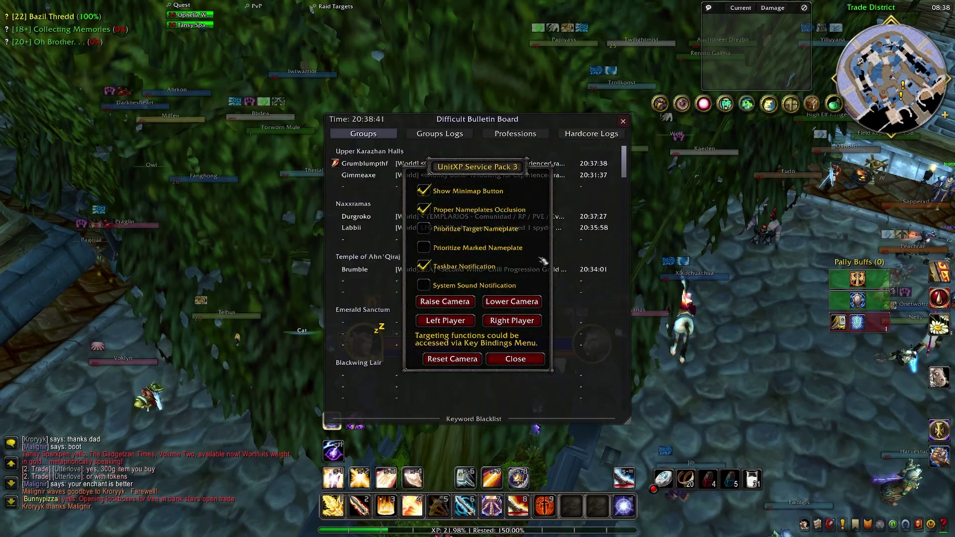
left_click(514, 358)
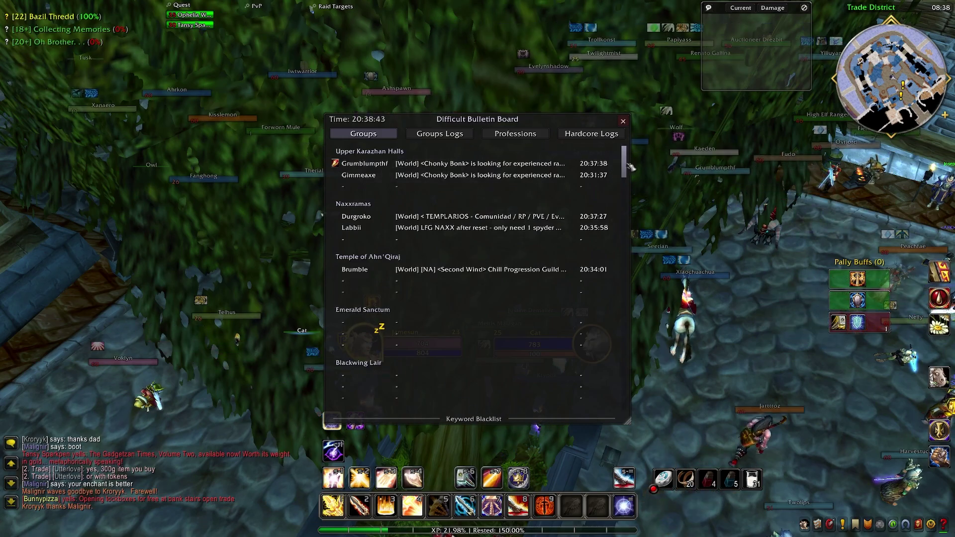
left_click_drag(628, 150, 605, 403)
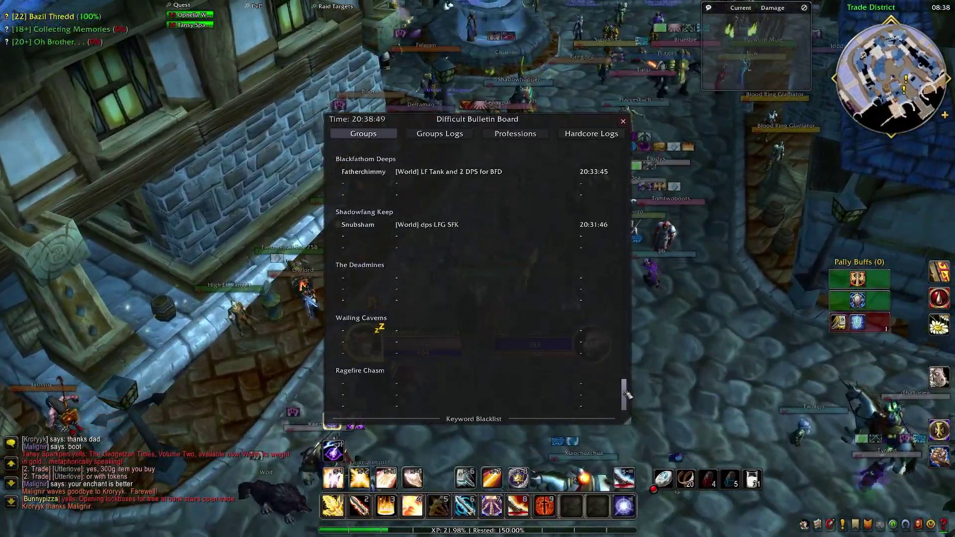
left_click_drag(623, 408, 628, 124)
left_click(624, 123)
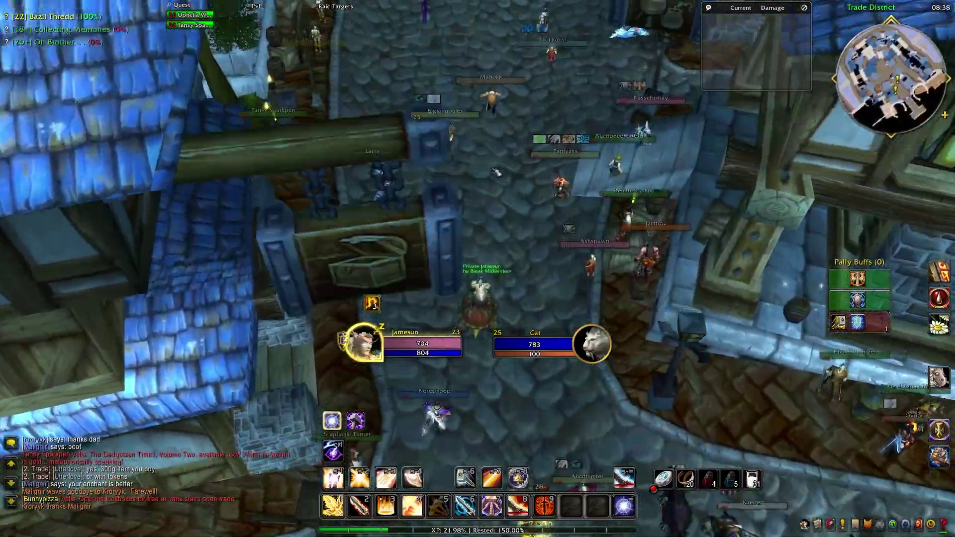
Step: Target a nearby player in the street, enter the /vcb command, and examine the character's buff icons
left_click(491, 94)
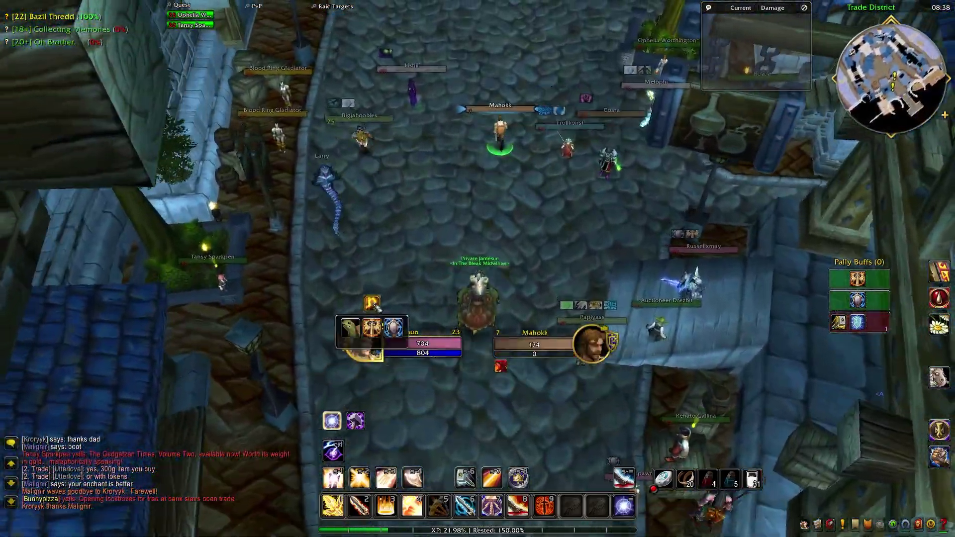
type("/")
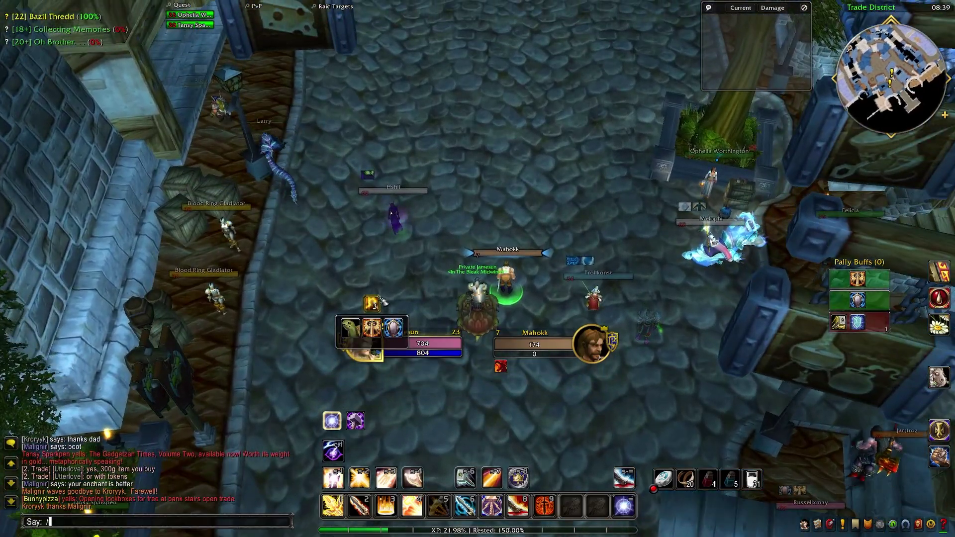
type("vcb")
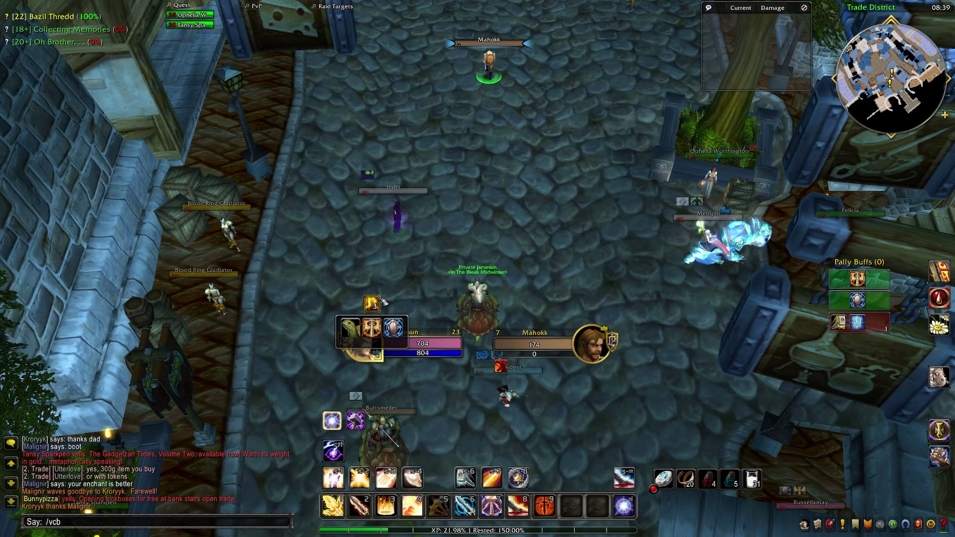
key("Return")
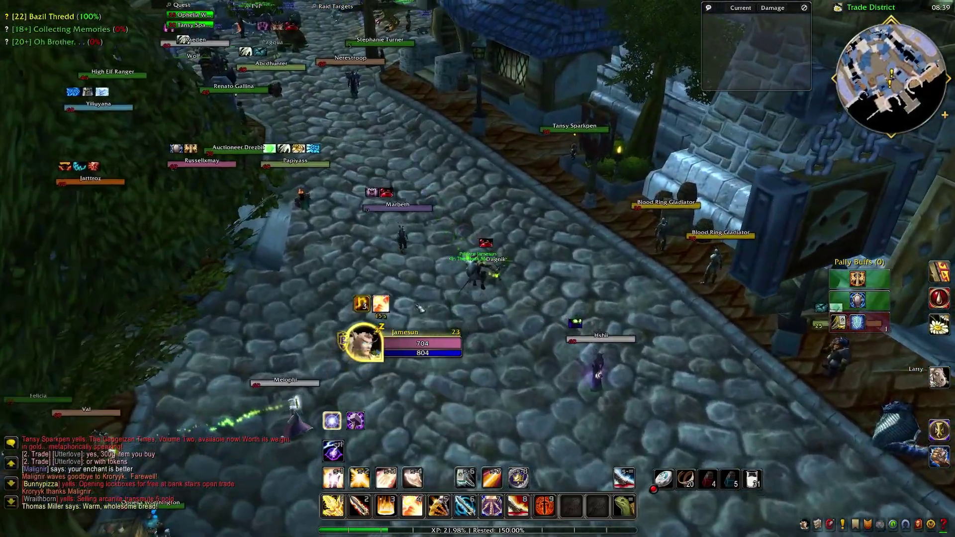
left_click_drag(420, 309, 420, 308)
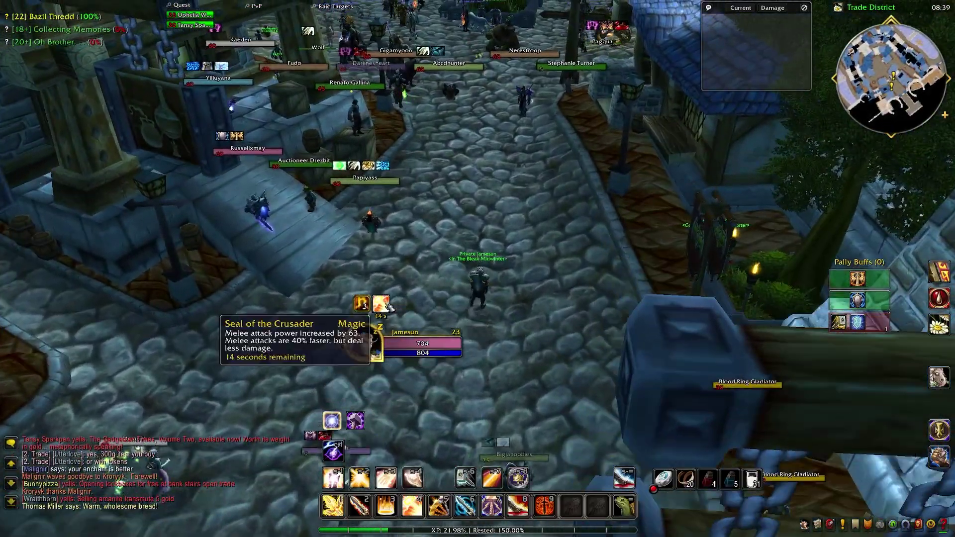
Step: Open the Vanilla Consolidate Buff-Frames settings with /vcb and view the Consolidated Buffs and Banned Buffs pages
type("/b")
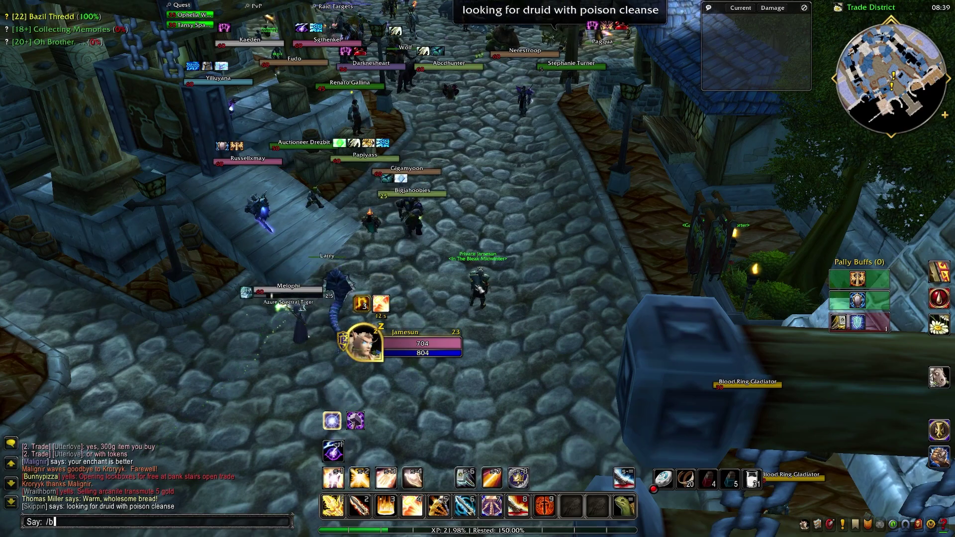
type("vcb")
key("Return")
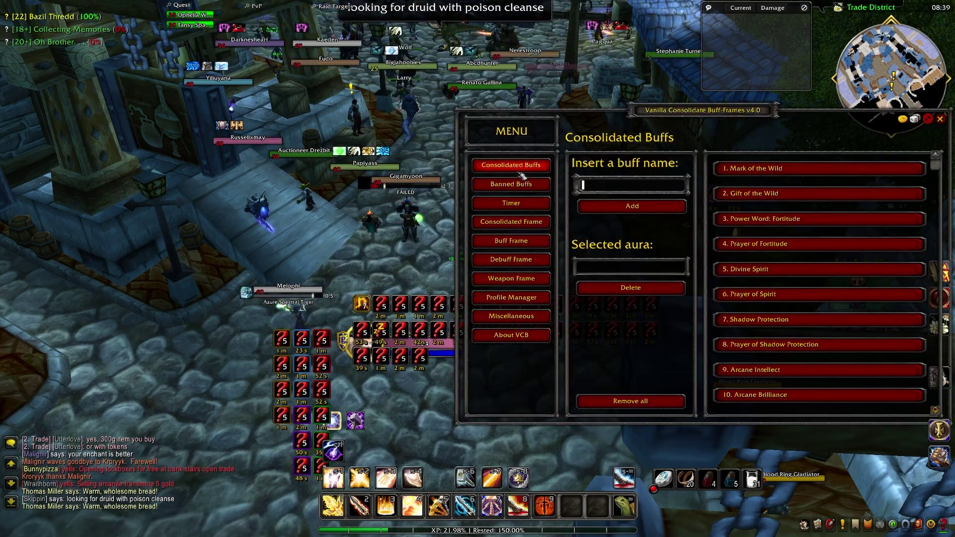
left_click(603, 187)
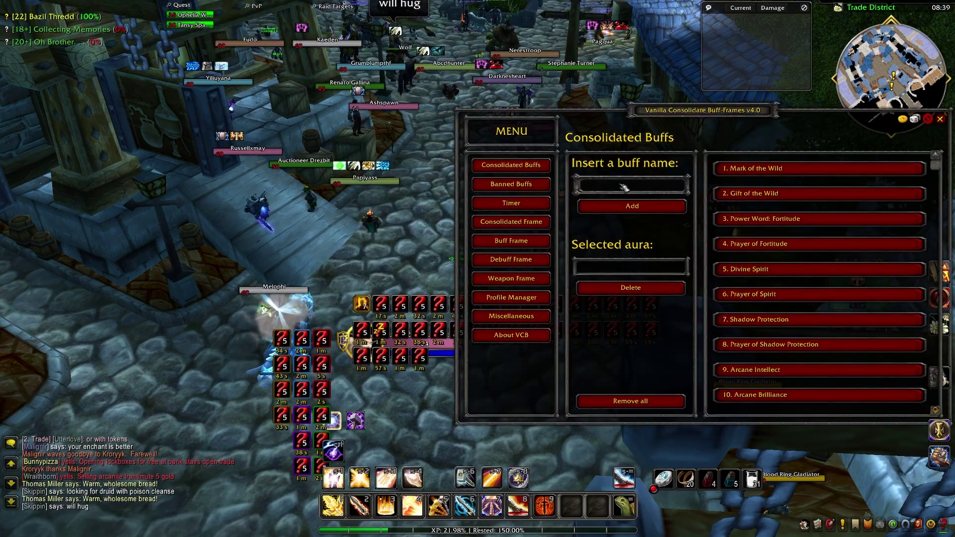
left_click(525, 185)
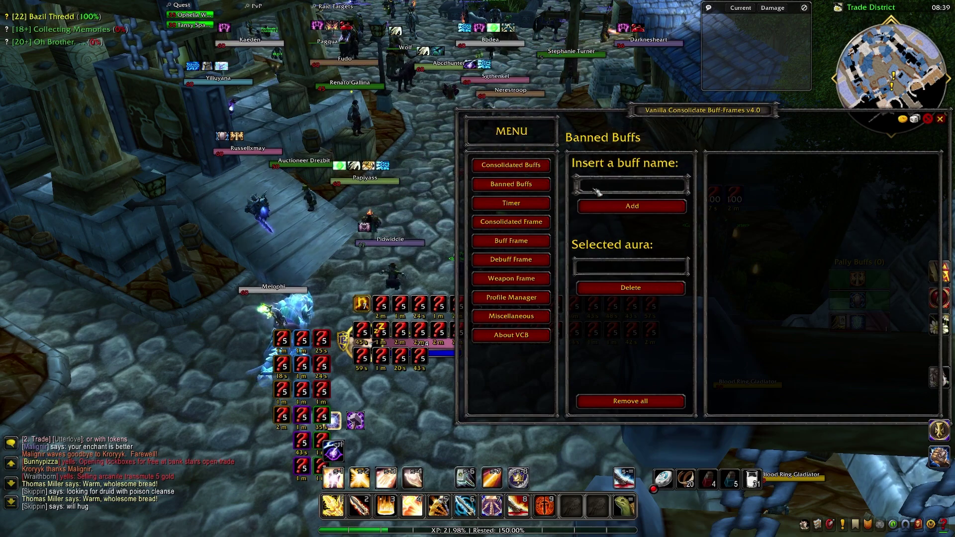
Step: View the Consolidated Frame, Debuff Frame, Weapon Frame and Buff Frame options, and close the buff frame settings
left_click(520, 223)
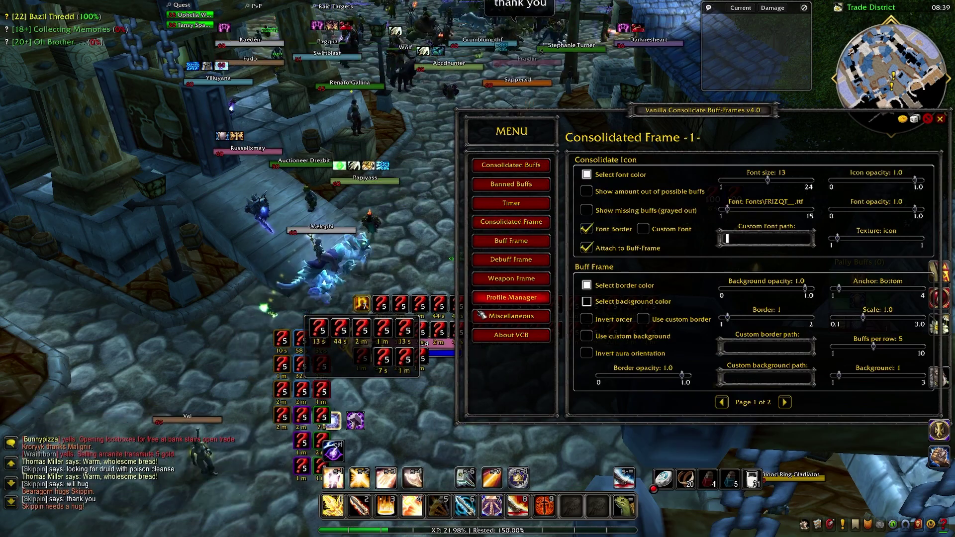
left_click(512, 280)
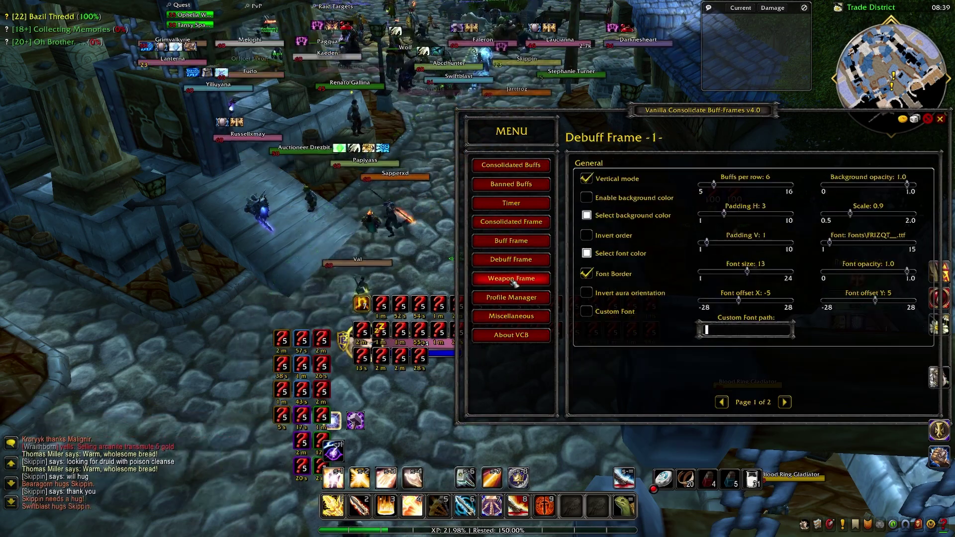
left_click(512, 279)
left_click(511, 241)
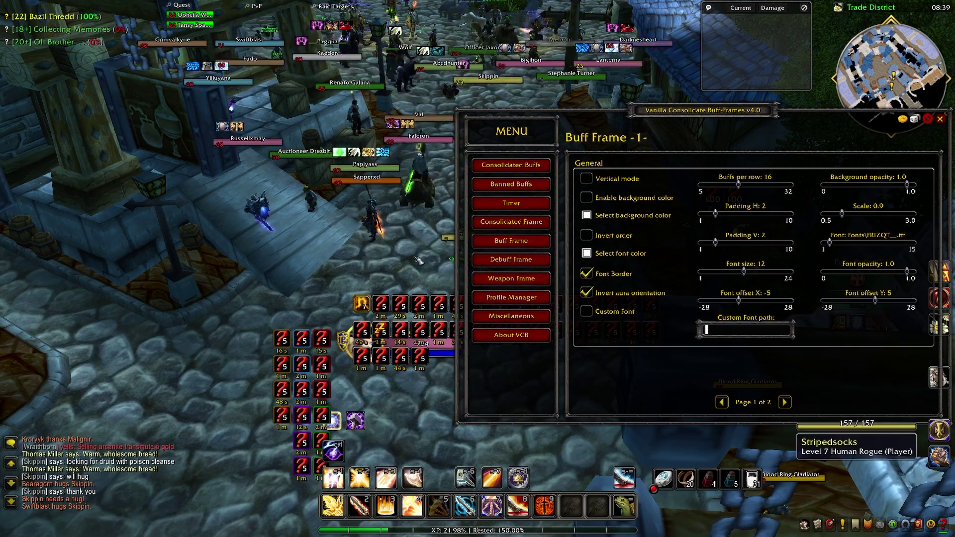
left_click_drag(418, 260, 396, 312)
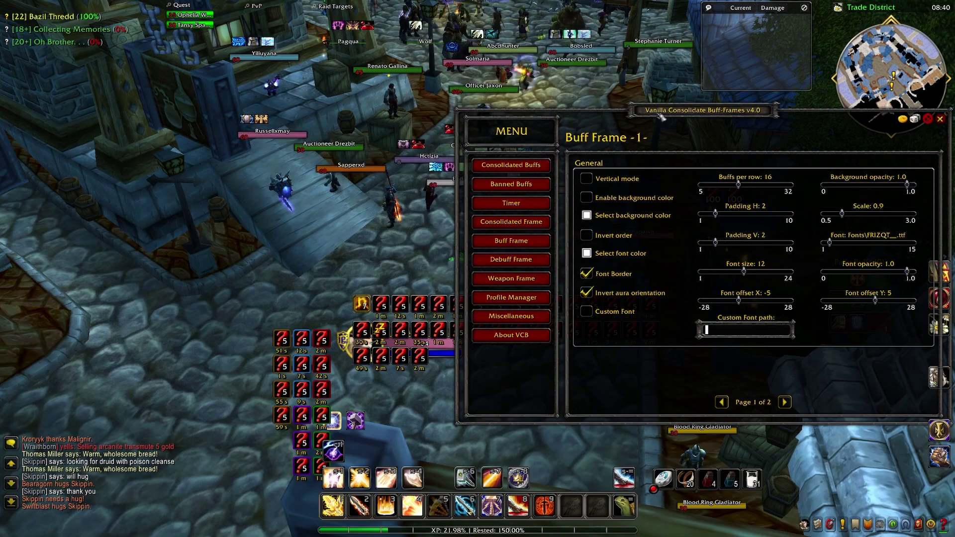
key("Escape")
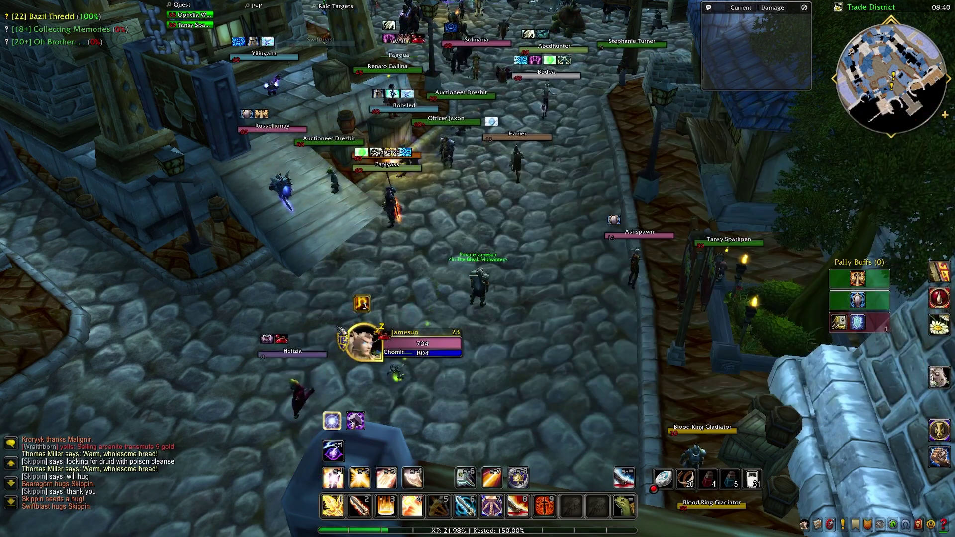
left_click_drag(348, 333, 348, 313)
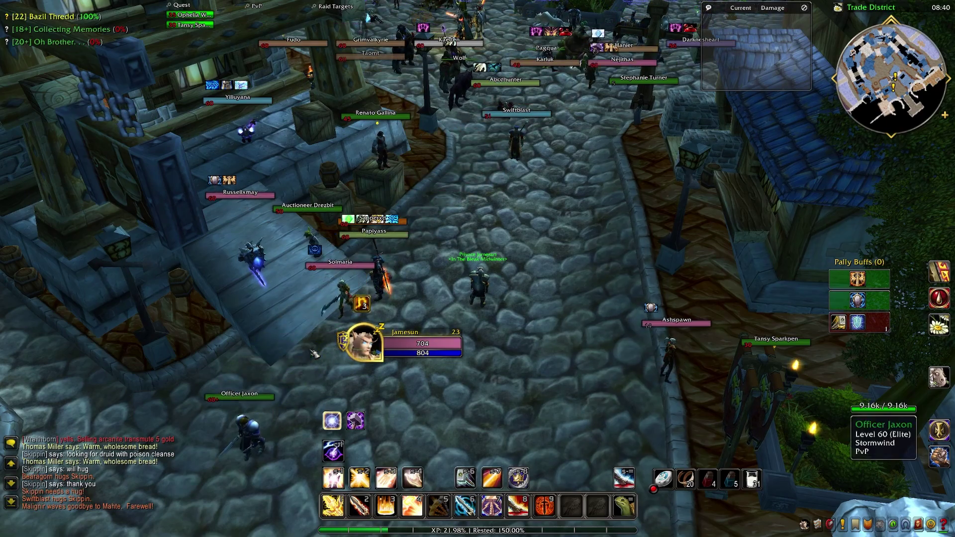
left_click_drag(309, 355, 489, 248)
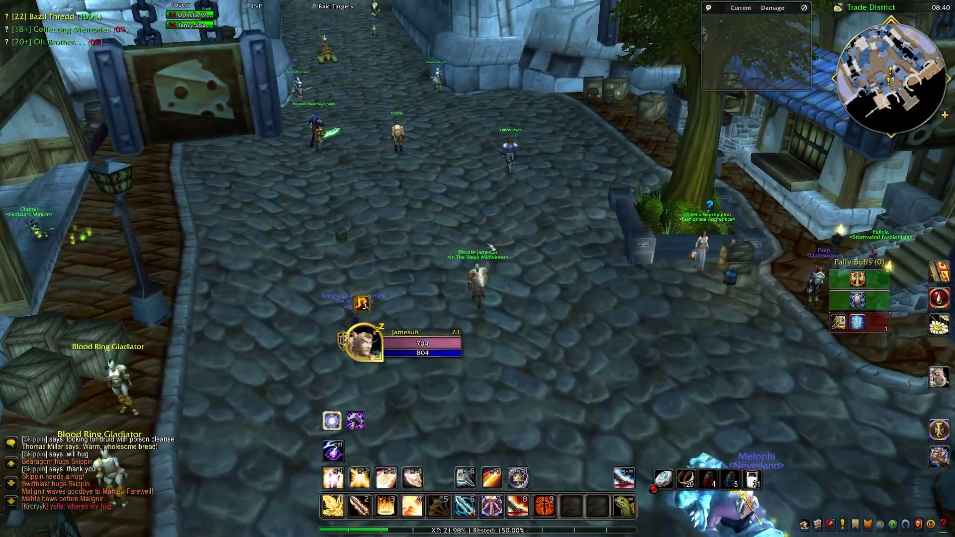
Step: Look through the tDF Options, including the Movable Unit Frames Extended description under Unit Frames, and return to the game
key("Escape")
left_click(477, 260)
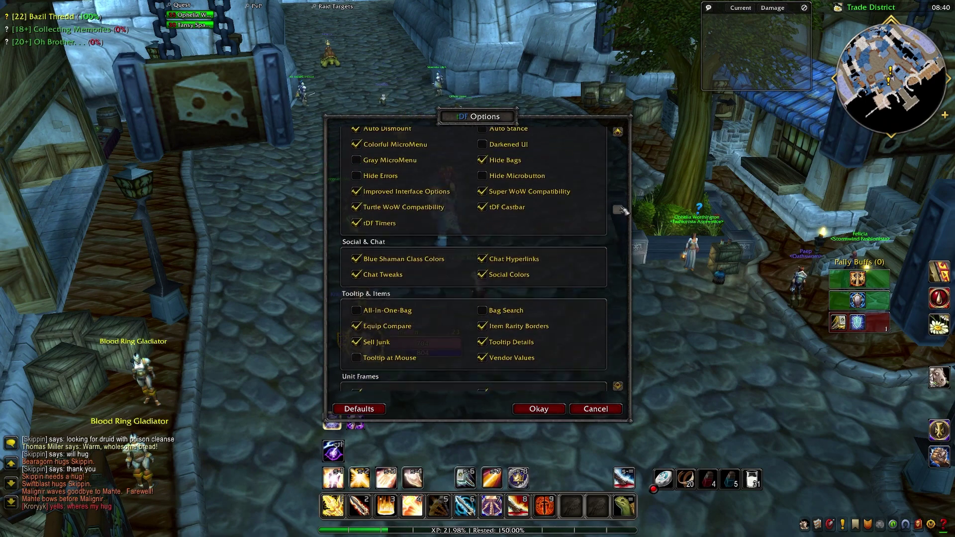
left_click(598, 410)
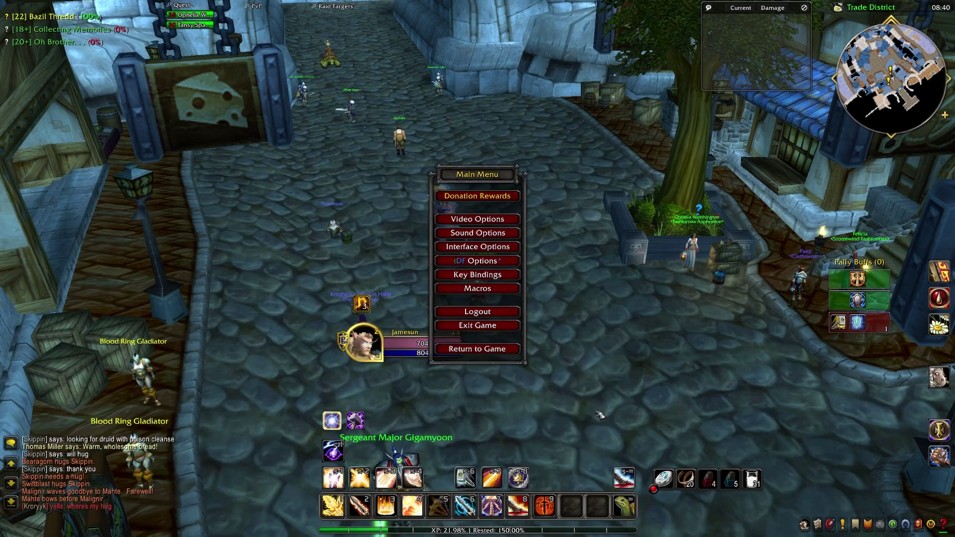
key("Escape")
scroll(515, 230, "up", 3)
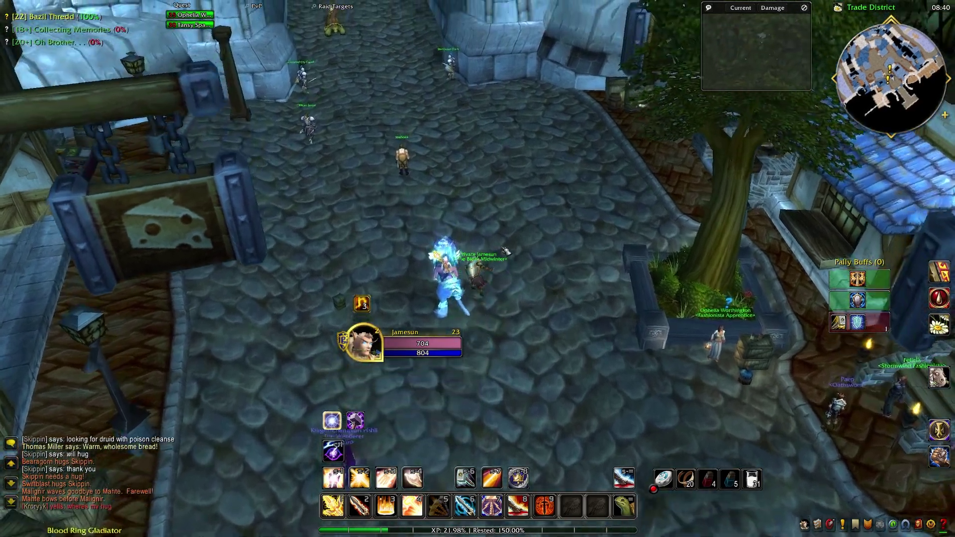
key("Escape")
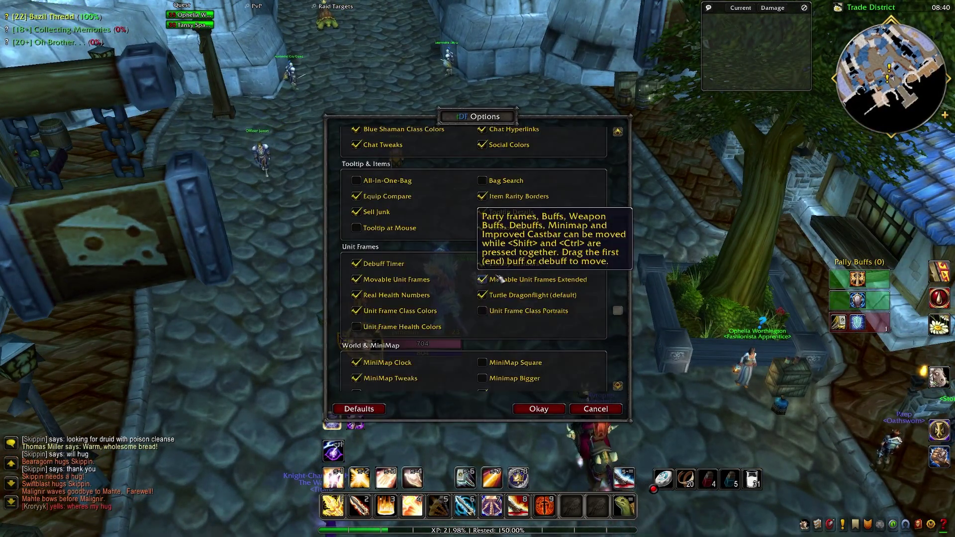
key("Escape")
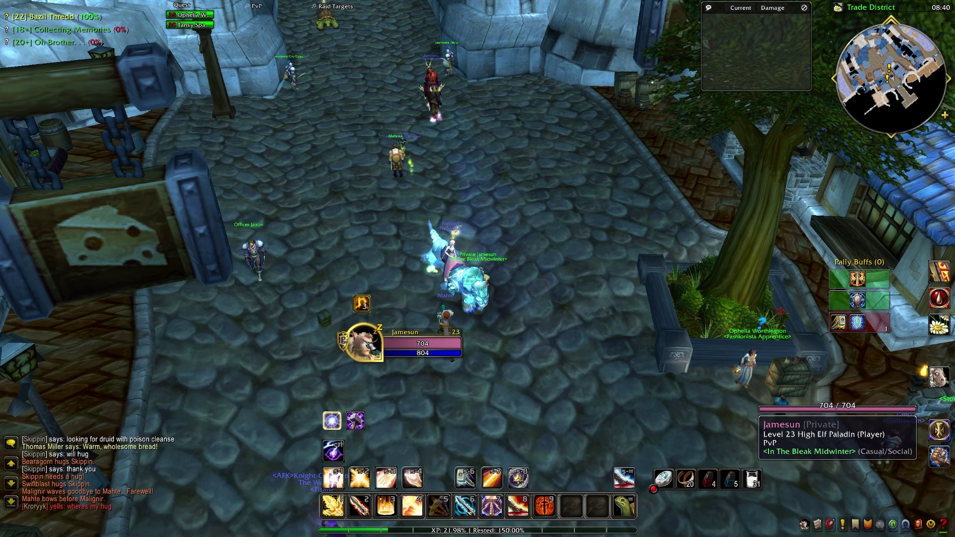
key("ctrl+g")
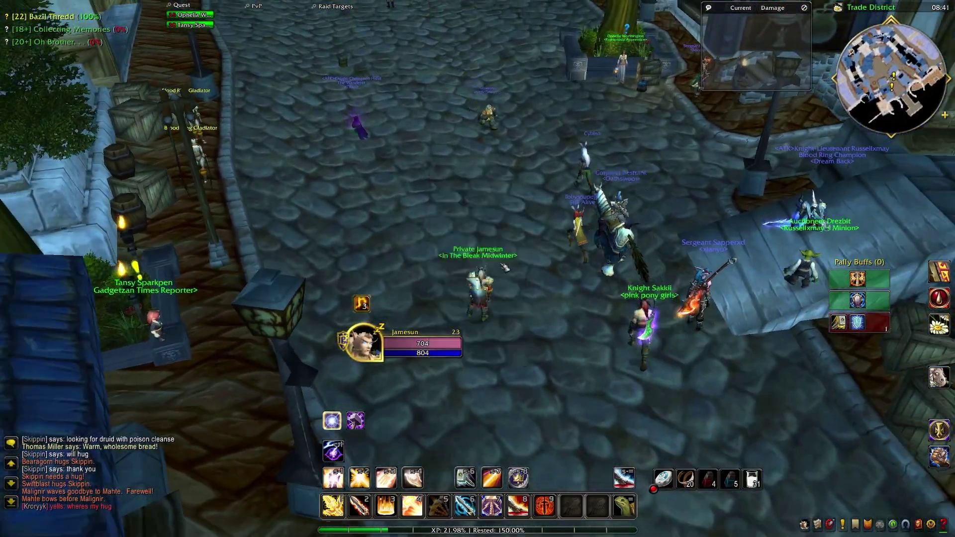
Step: Log out to character selection, review the AddOn List through to its end along with the Script Memory setting, and accept it
left_click(483, 312)
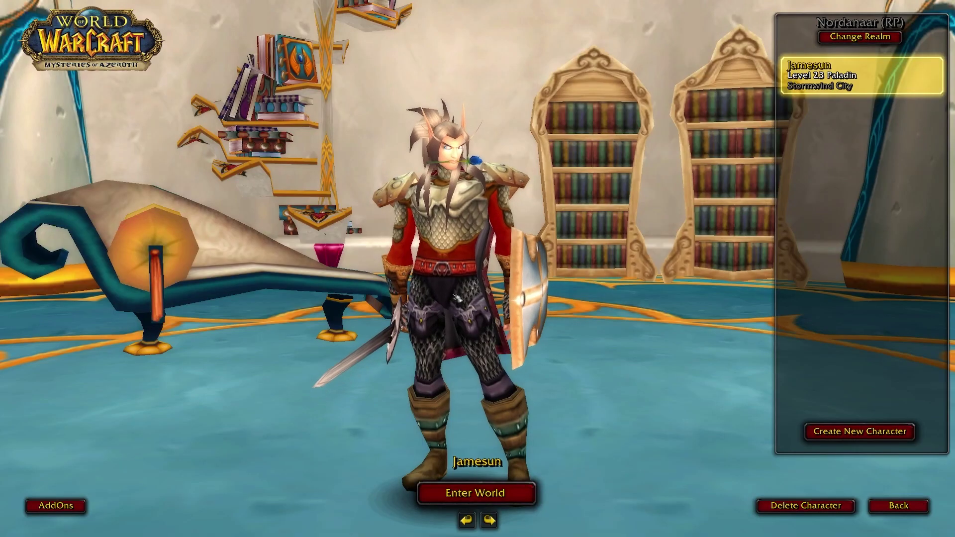
left_click(56, 506)
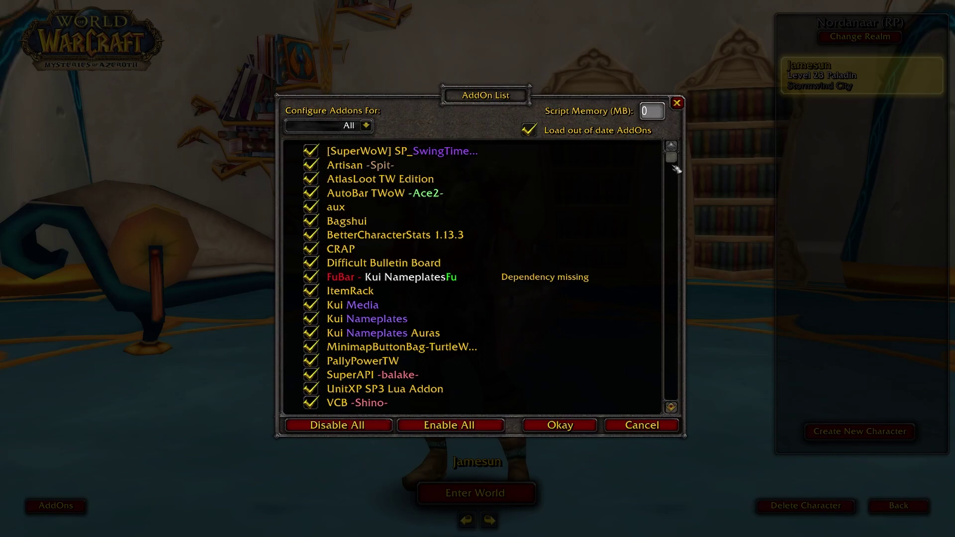
scroll(323, 286, "down", 3)
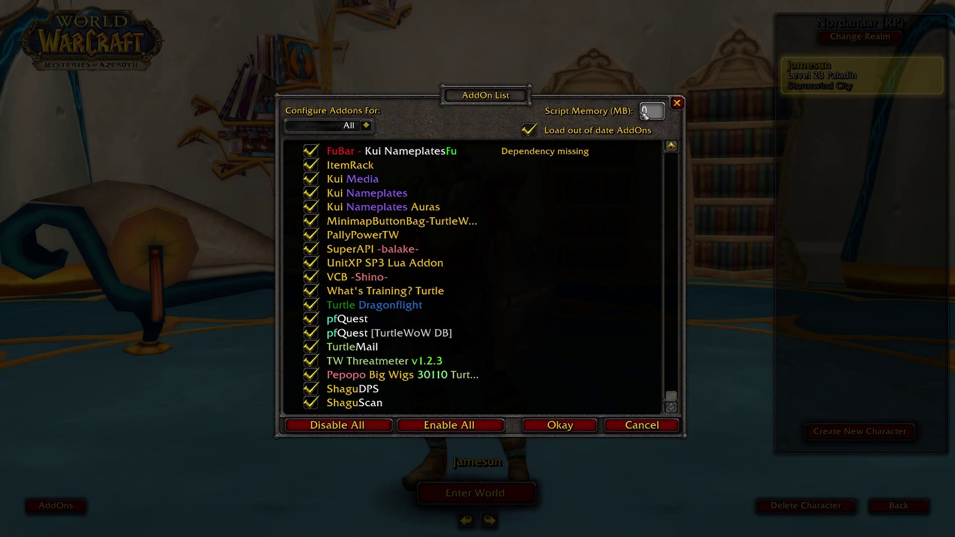
left_click(554, 426)
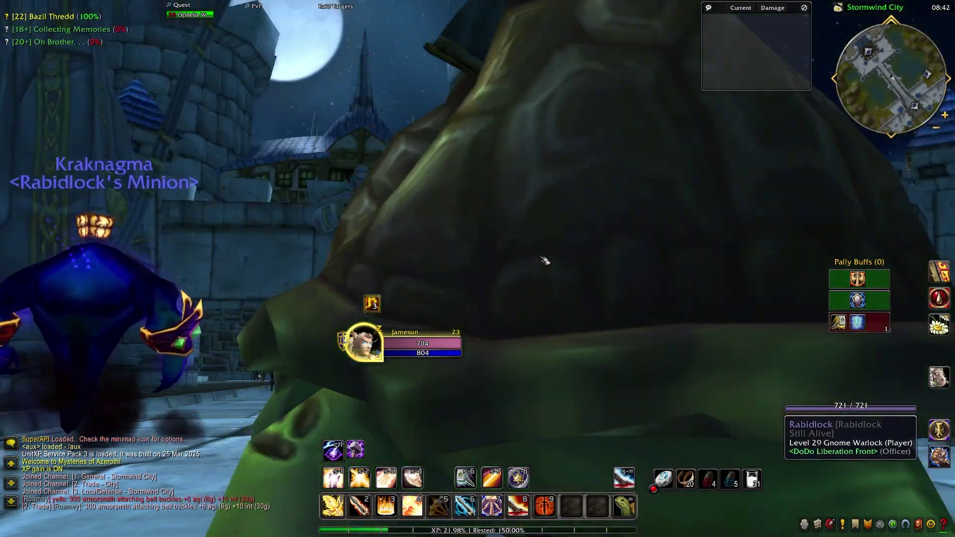
Step: Enter the world with the character, pull the camera back for a full view, and hide the game interface
scroll(545, 260, "down", 10)
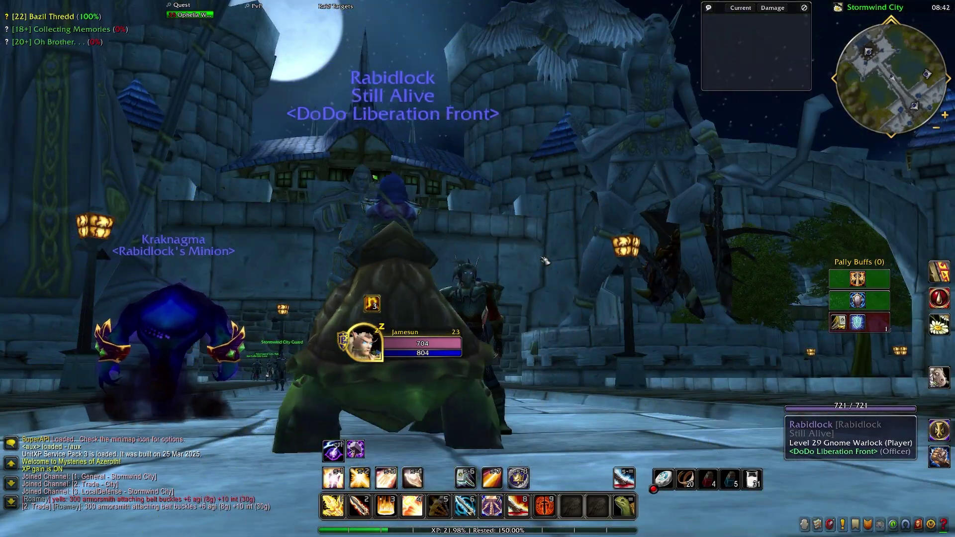
key("alt+z")
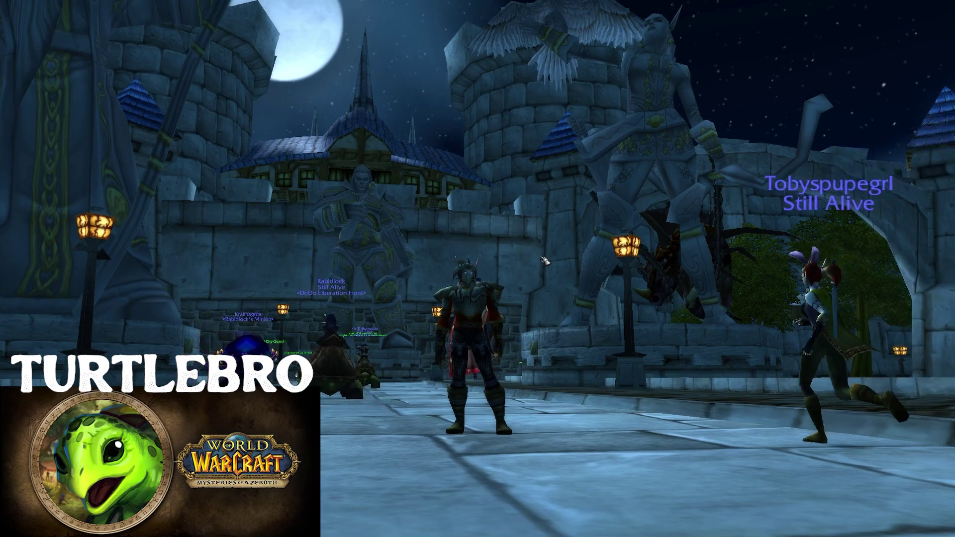